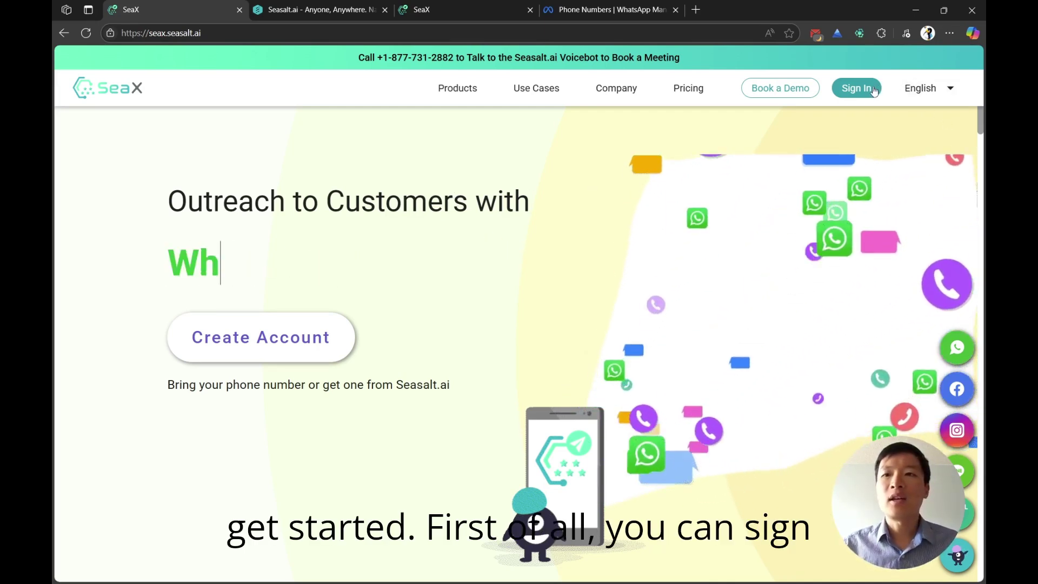
Step: Sign in to SeaX, access the Seasalt.ai workspace and close the profile pop-up over its conversations
left_click(856, 87)
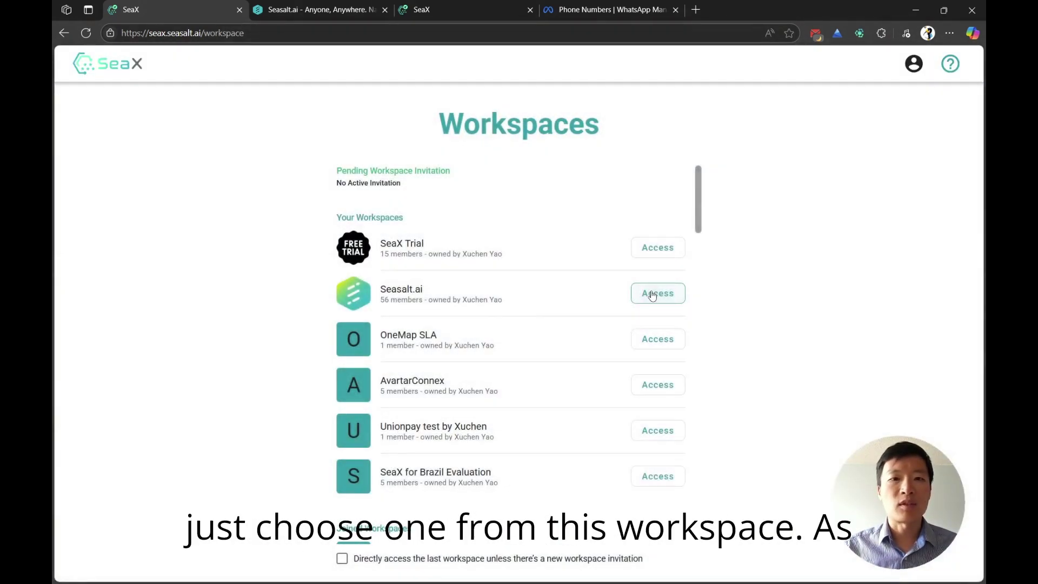
left_click(652, 296)
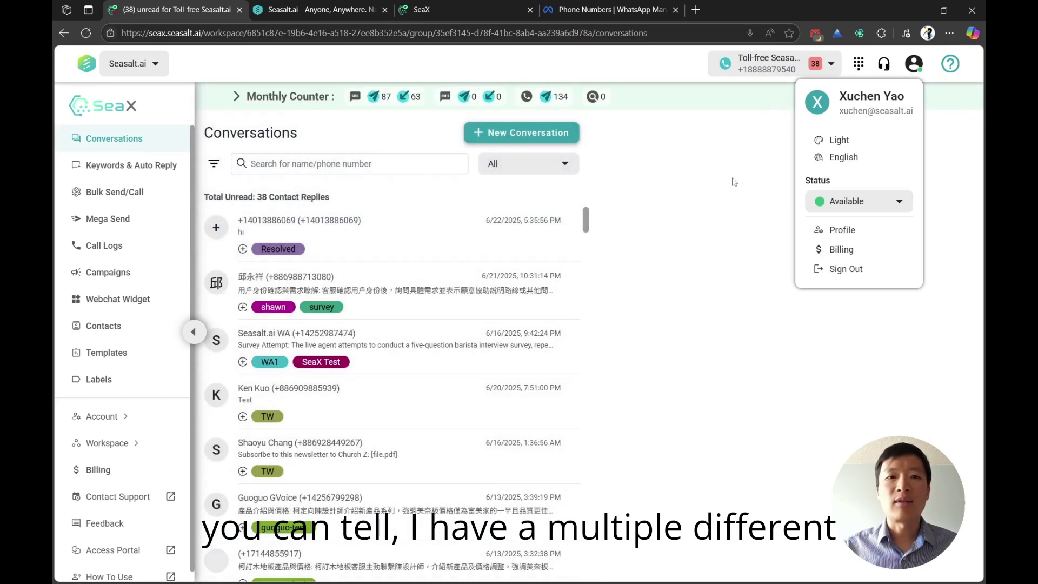
left_click(733, 182)
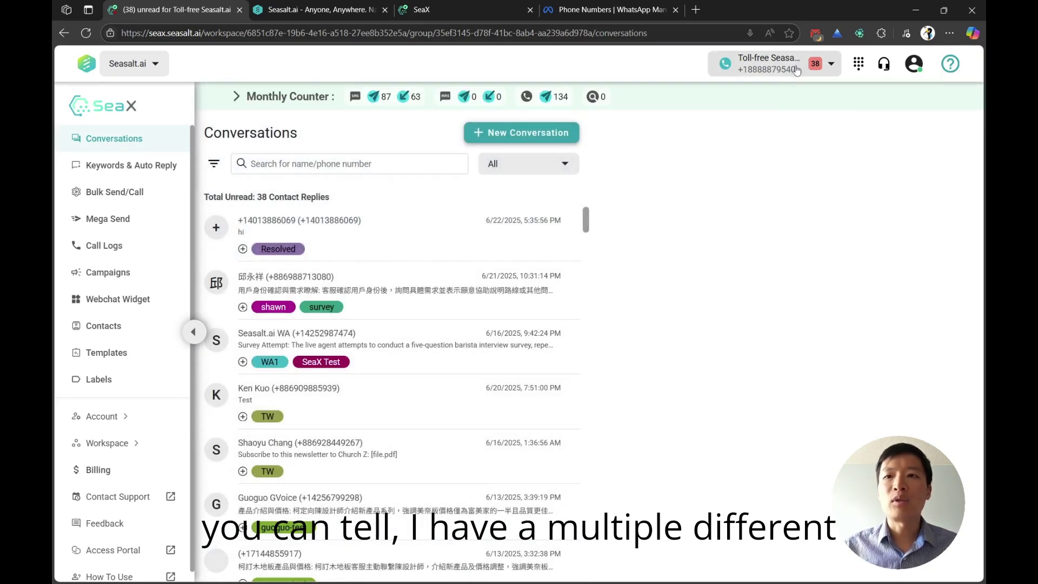
left_click(773, 63)
left_click(820, 236)
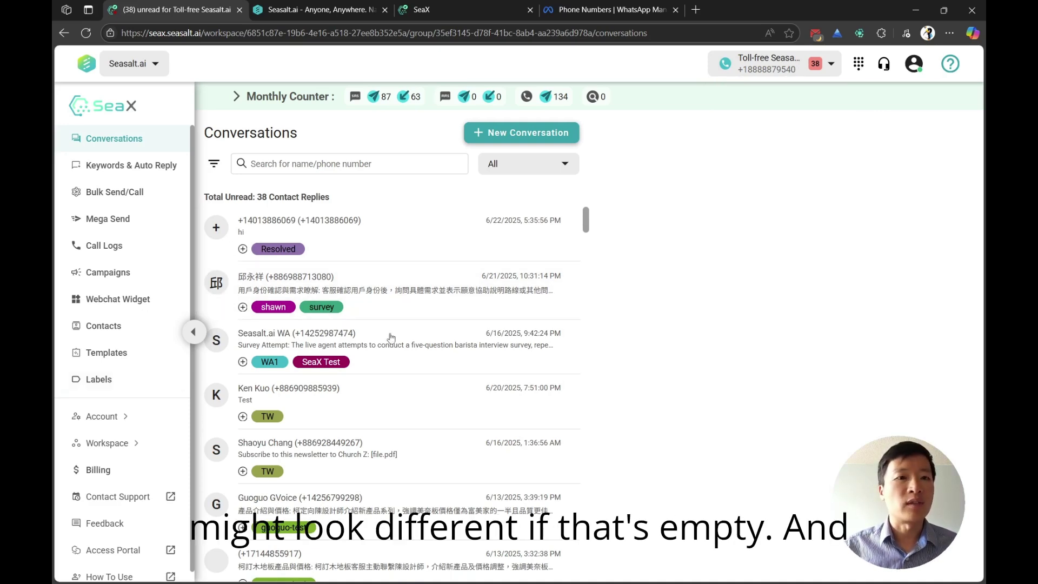
Step: Open the workspace's Numbers settings and examine which channels each listed number supports
scroll(165, 354, "down", 1)
left_click(132, 435)
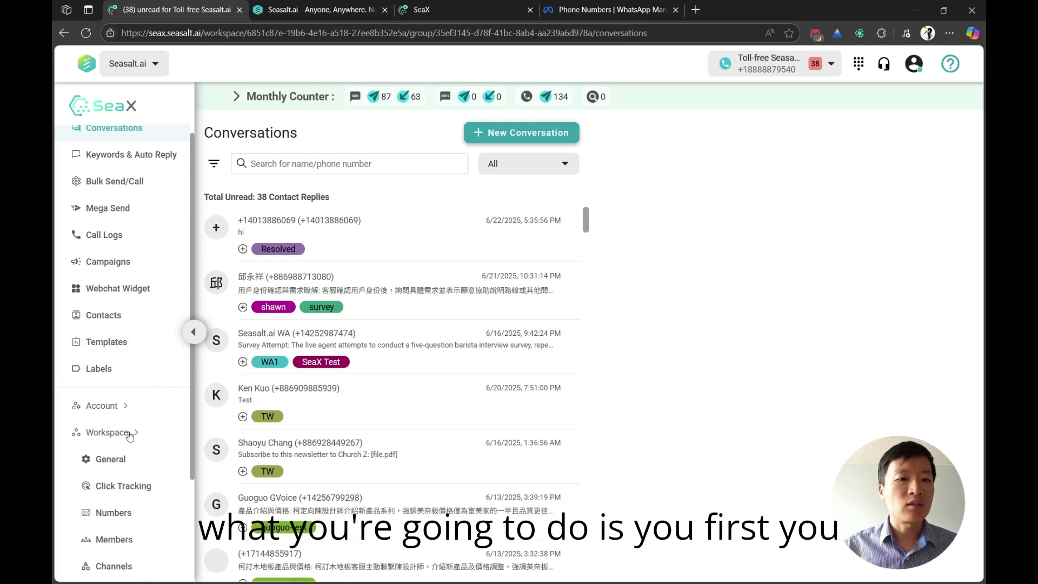
scroll(167, 435, "down", 3)
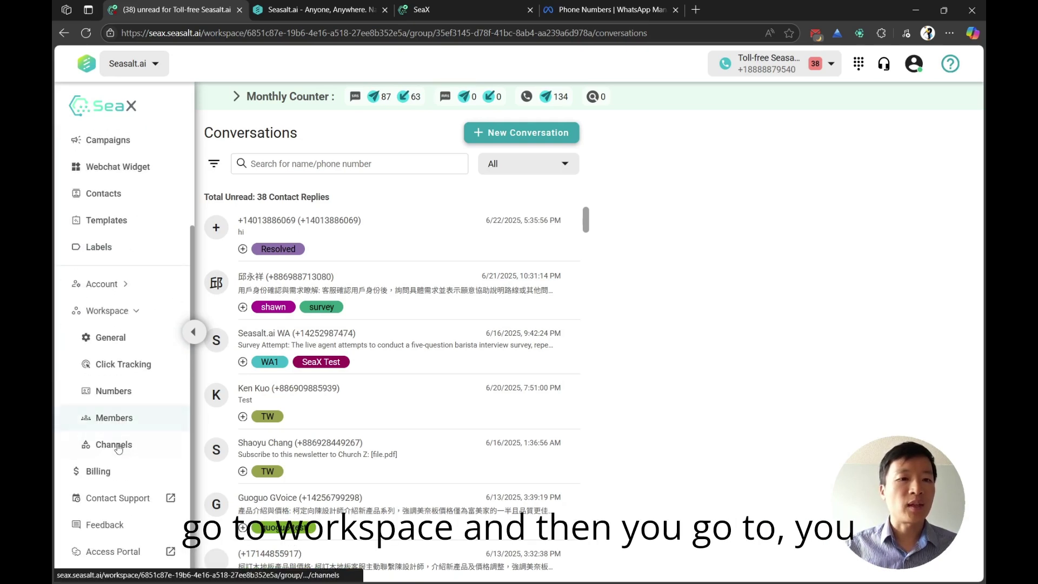
left_click(112, 392)
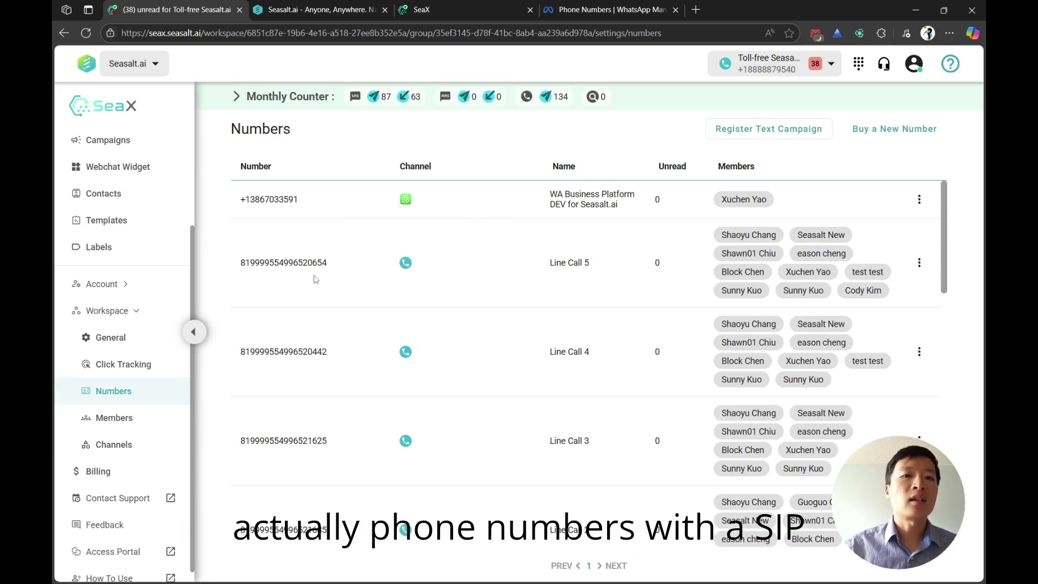
scroll(341, 285, "down", 5)
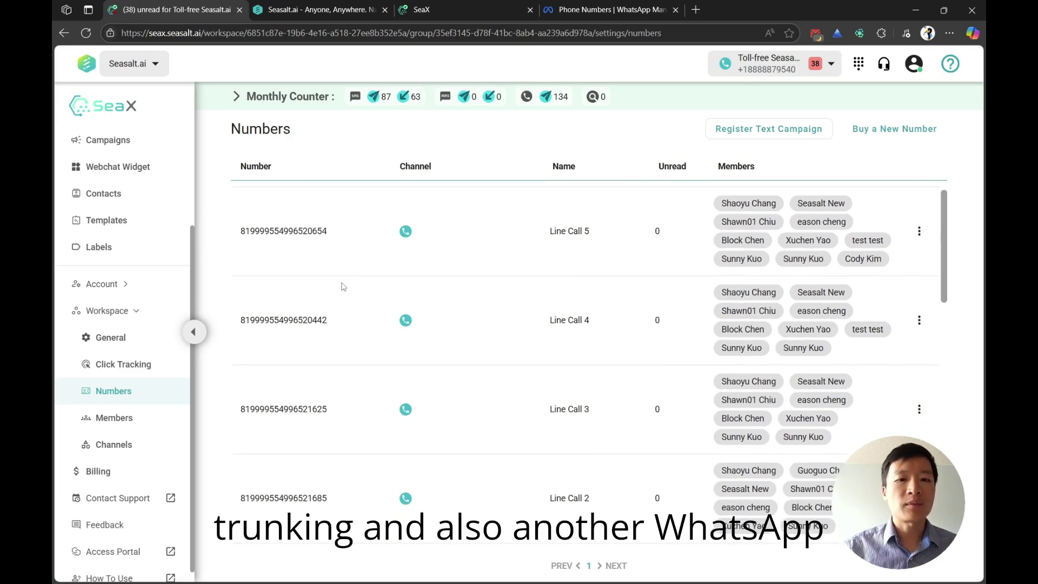
scroll(343, 287, "down", 3)
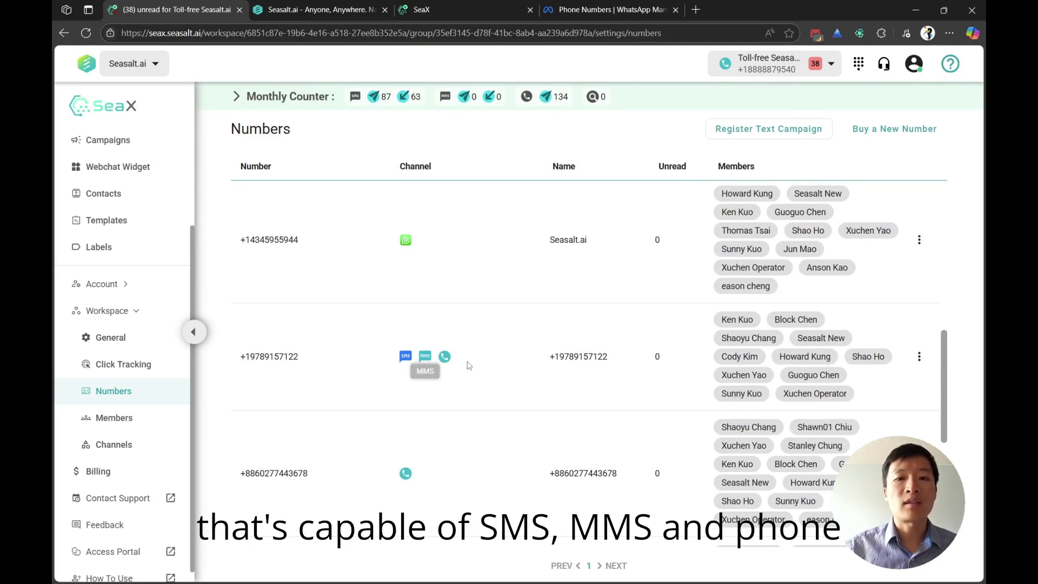
scroll(485, 372, "down", 3)
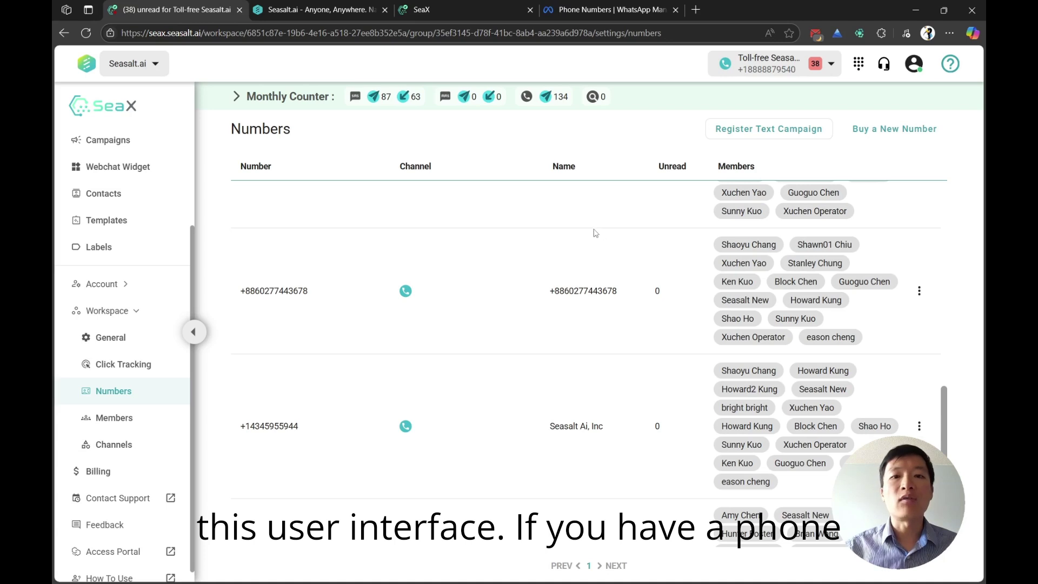
scroll(580, 246, "up", 3)
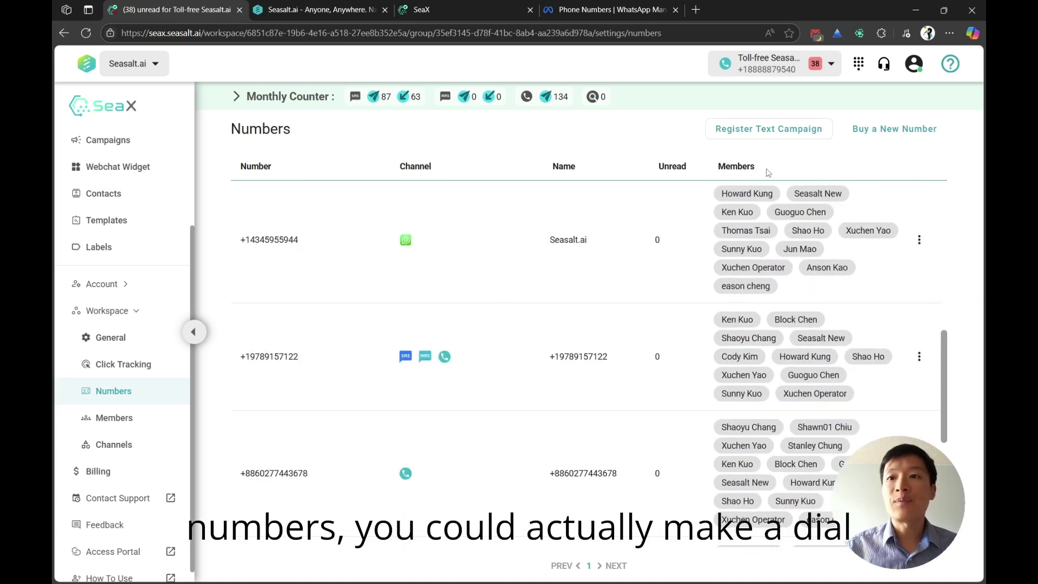
Step: View and close the dial pad, and open the workspace's Channels settings
left_click(859, 66)
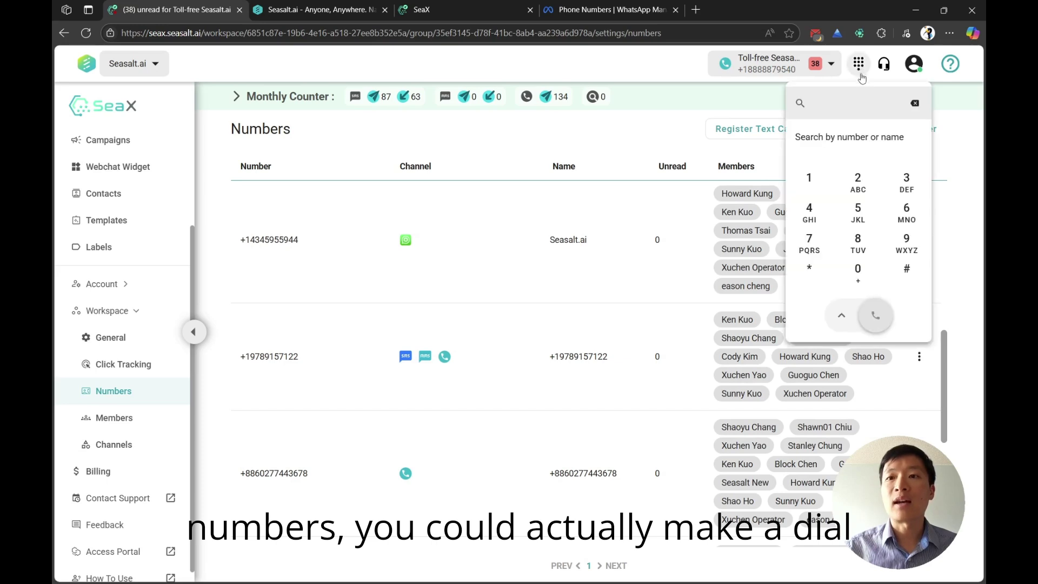
left_click(860, 66)
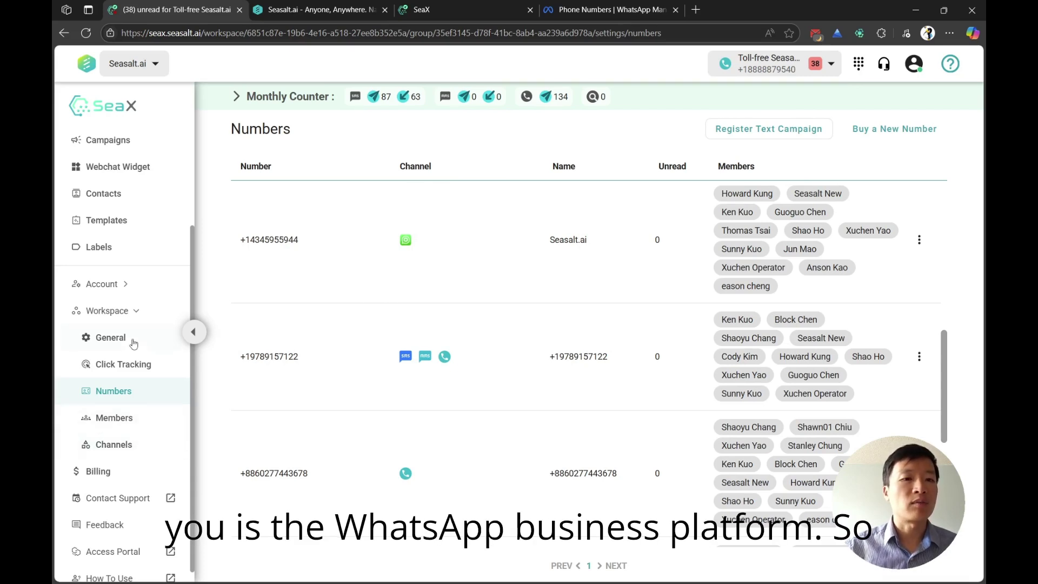
left_click(115, 446)
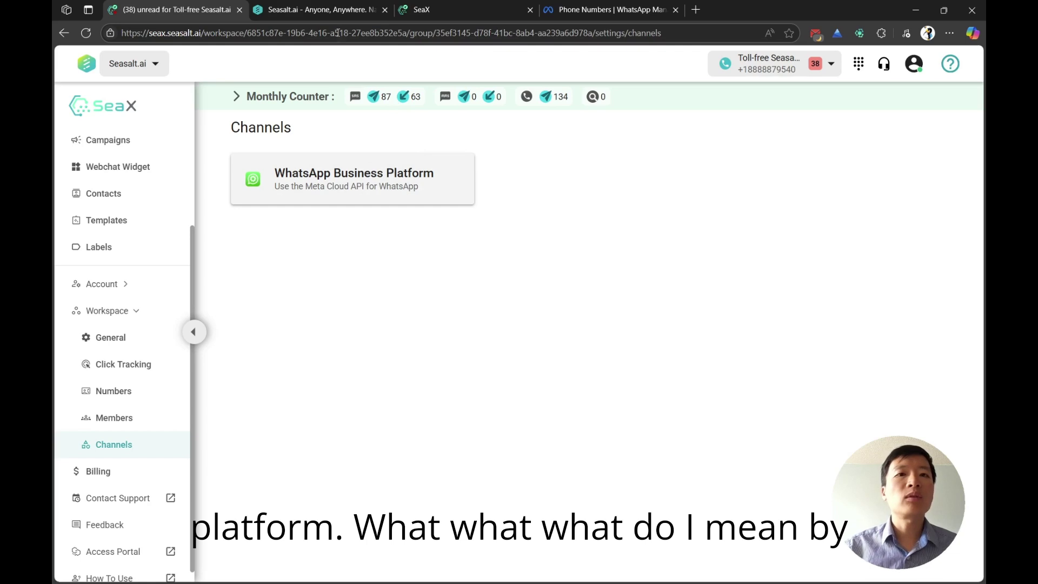
Step: On the Seasalt.ai website, open the "WhatsApp your customers" use case and read its WhatsApp Demystified comparison
left_click(318, 11)
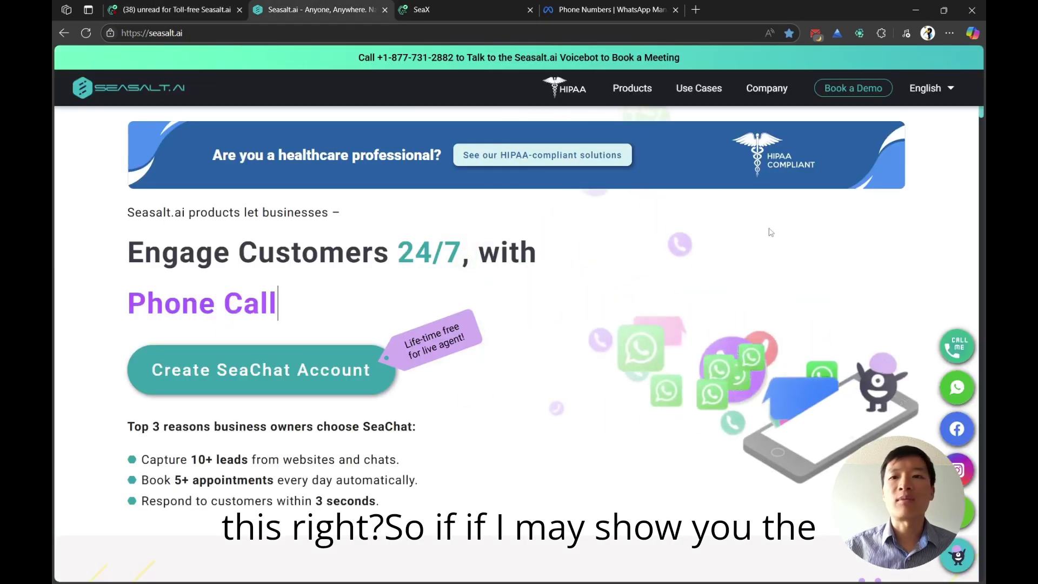
mouse_move(694, 95)
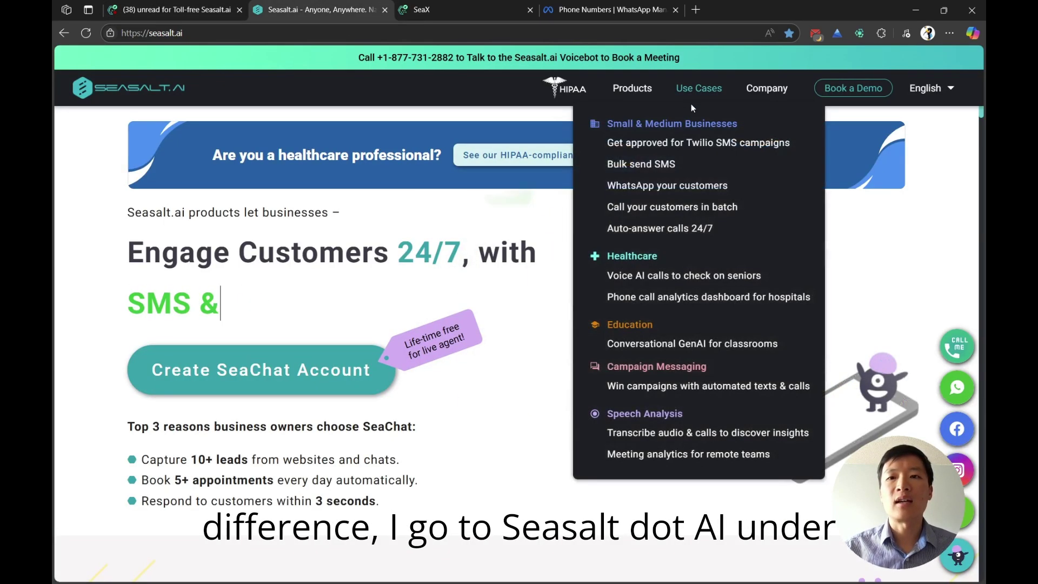
left_click(669, 185)
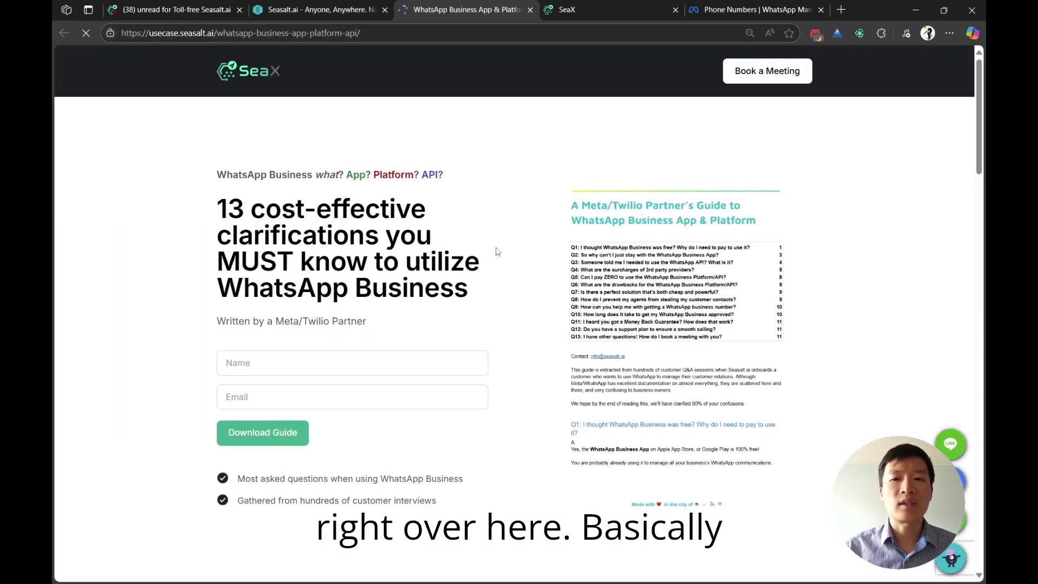
scroll(511, 253, "down", 12)
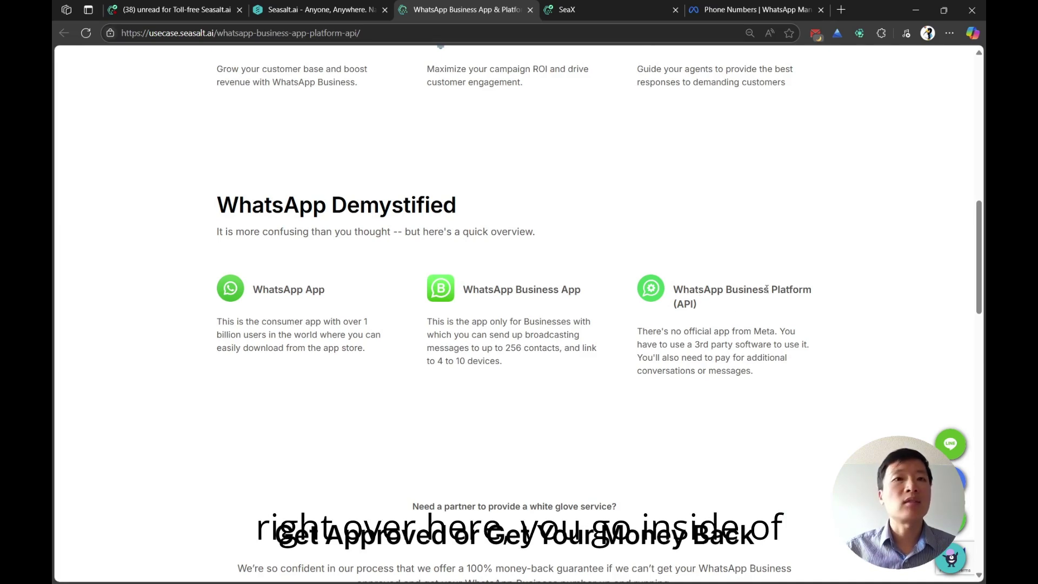
Step: Return to the SeaX channels page, open the WhatsApp Business Platform channel and start adding an account
left_click(187, 14)
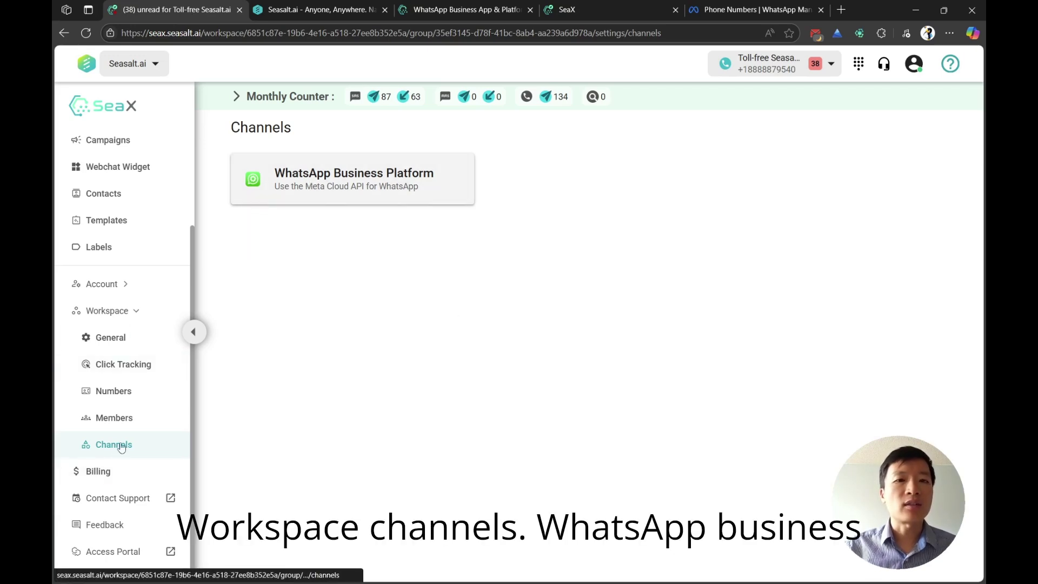
left_click(361, 189)
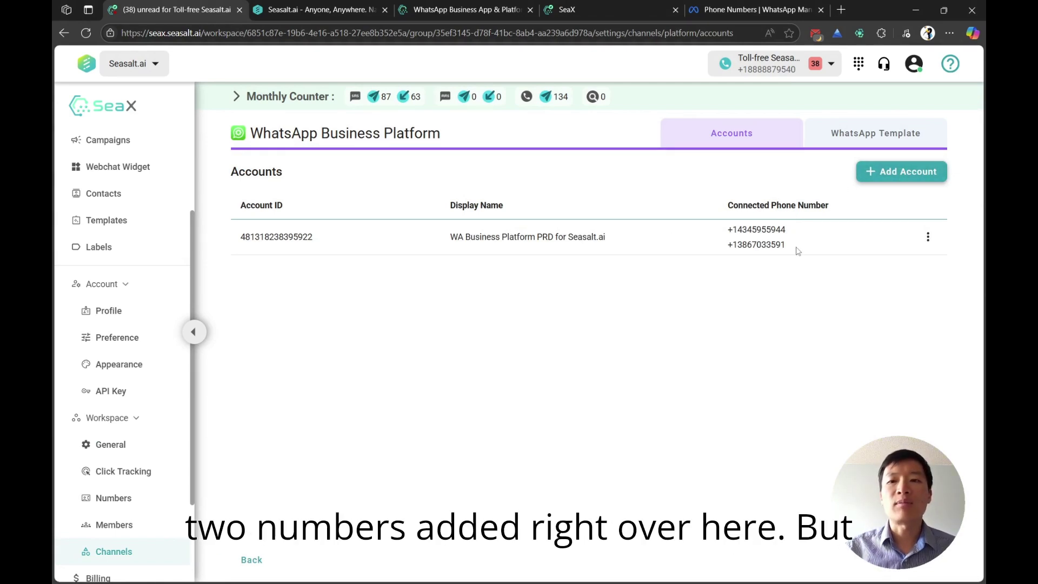
left_click(892, 181)
Step: Continue the Facebook login with the signed-in account and get started connecting it to Seasalt Ai LLC
left_click_drag(826, 80, 398, 91)
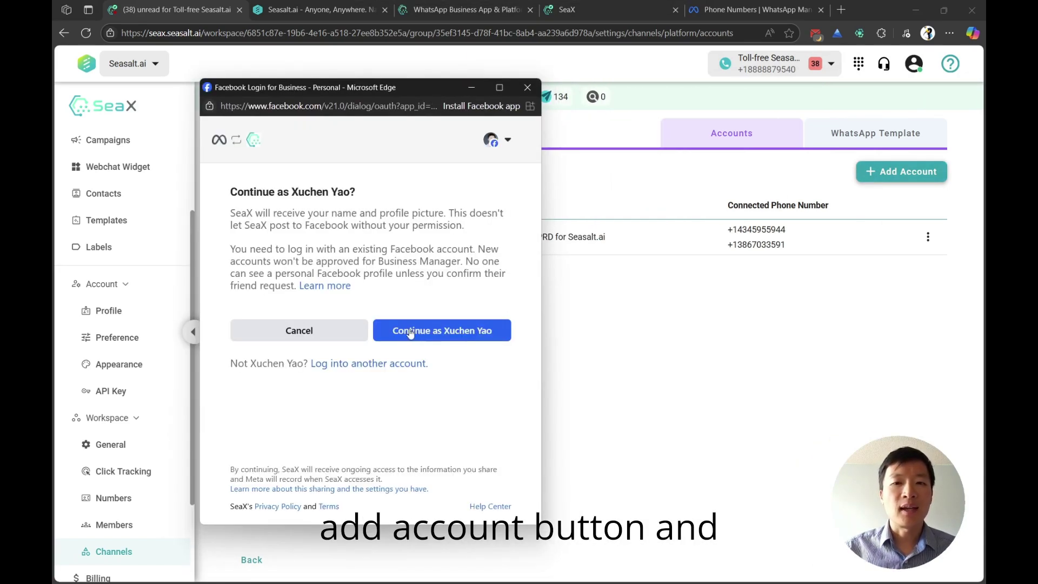
left_click(466, 331)
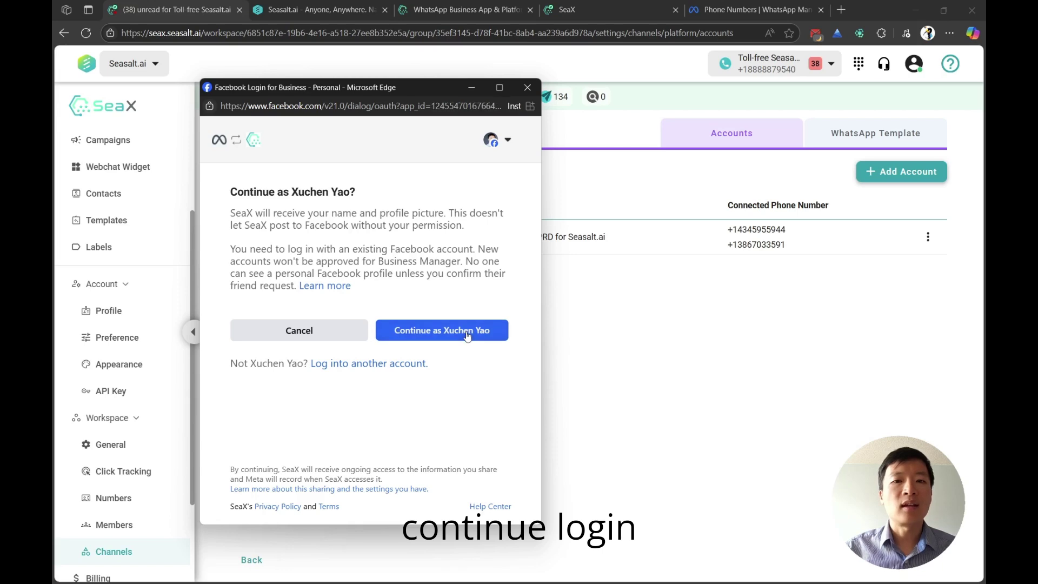
left_click(467, 334)
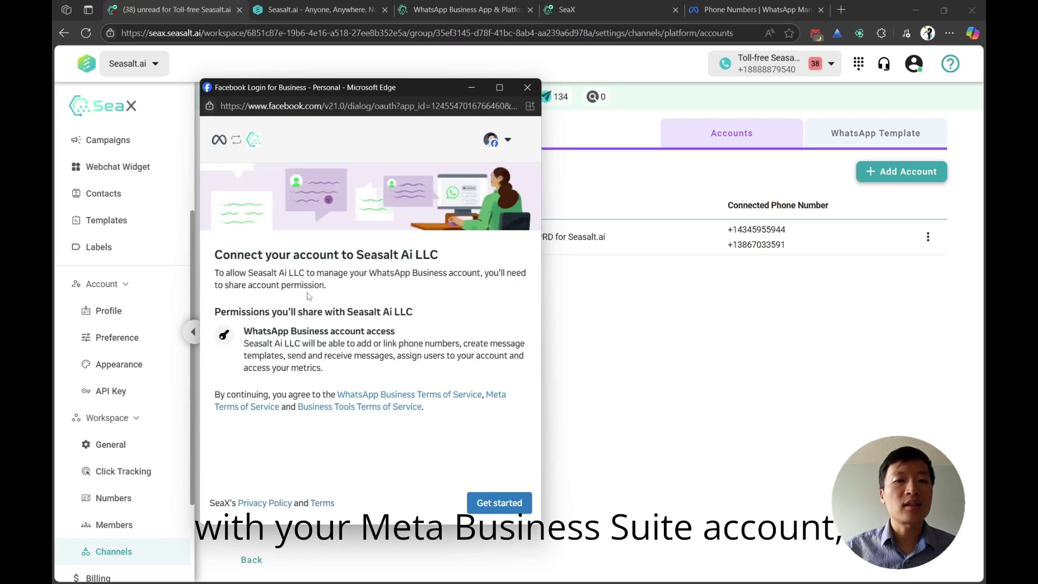
left_click(499, 503)
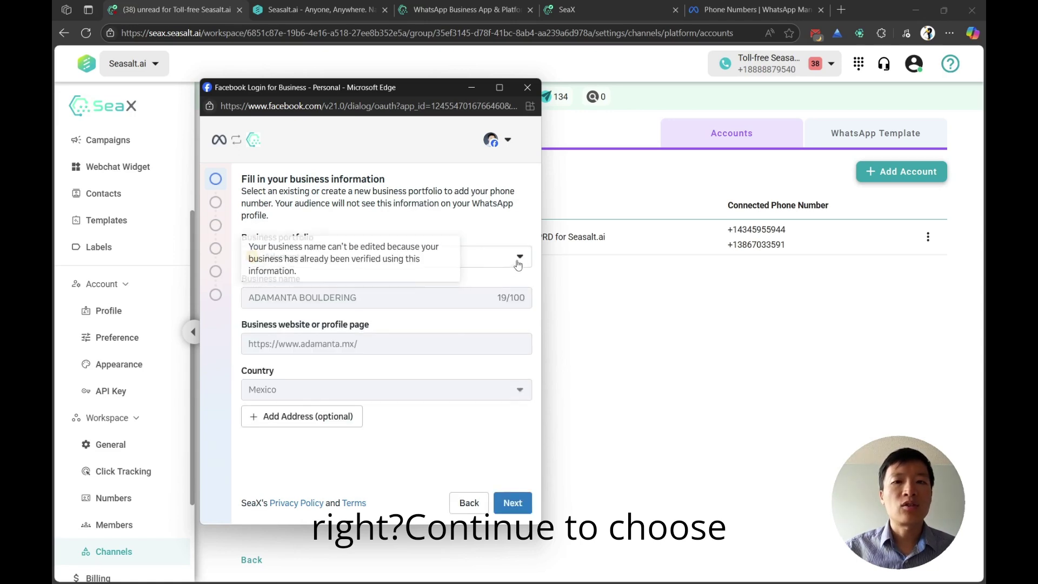
Step: Select Seasalt.ai as the business portfolio and proceed to the WhatsApp Business account selection
left_click(518, 259)
scroll(405, 367, "down", 3)
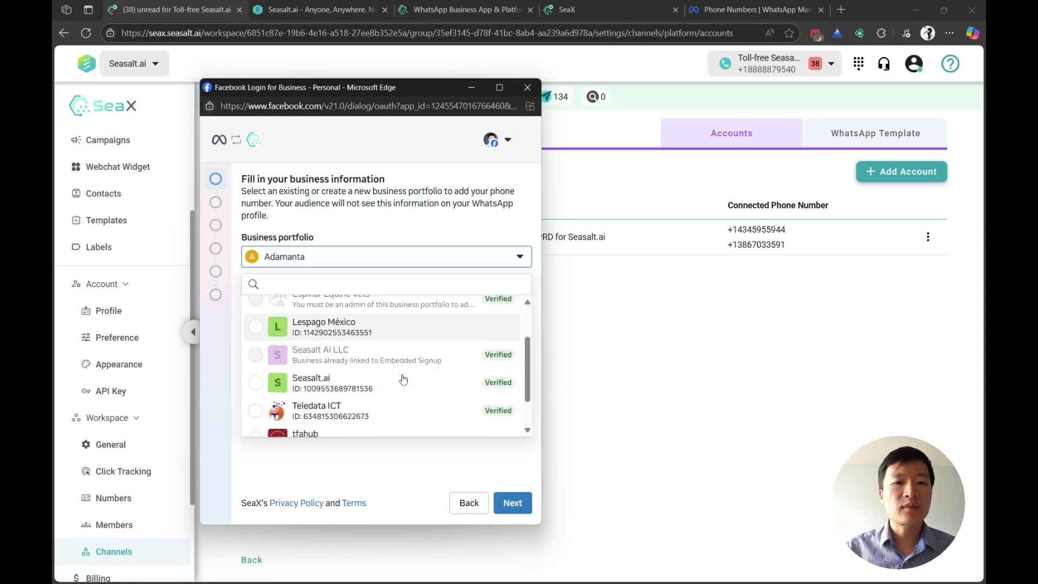
left_click(341, 339)
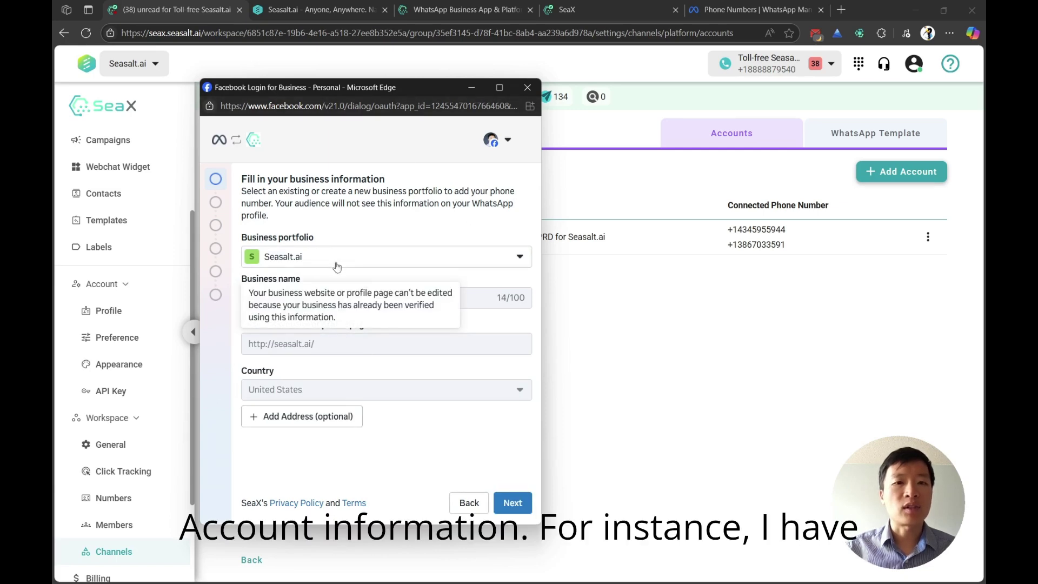
left_click(512, 503)
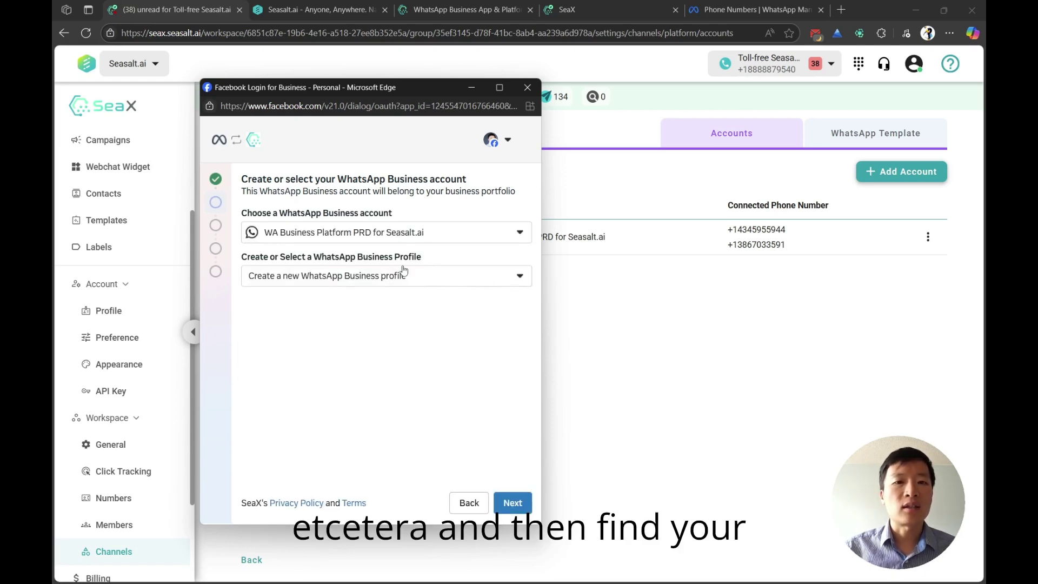
Step: Select the registered WA Business Platform PRD for Seasalt.ai profile, approve SeaX's access request and finish the connection
left_click(431, 279)
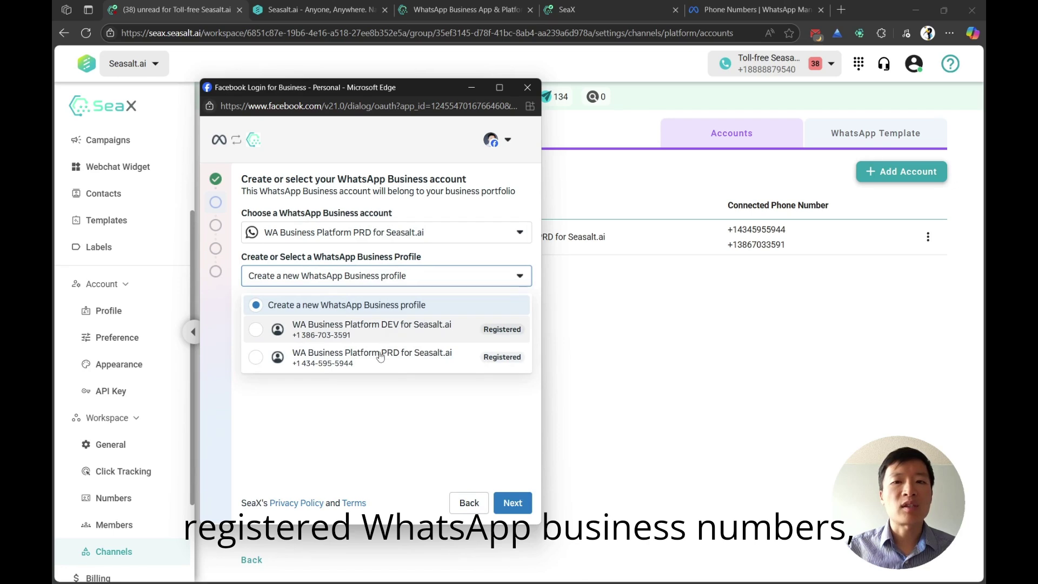
left_click(324, 364)
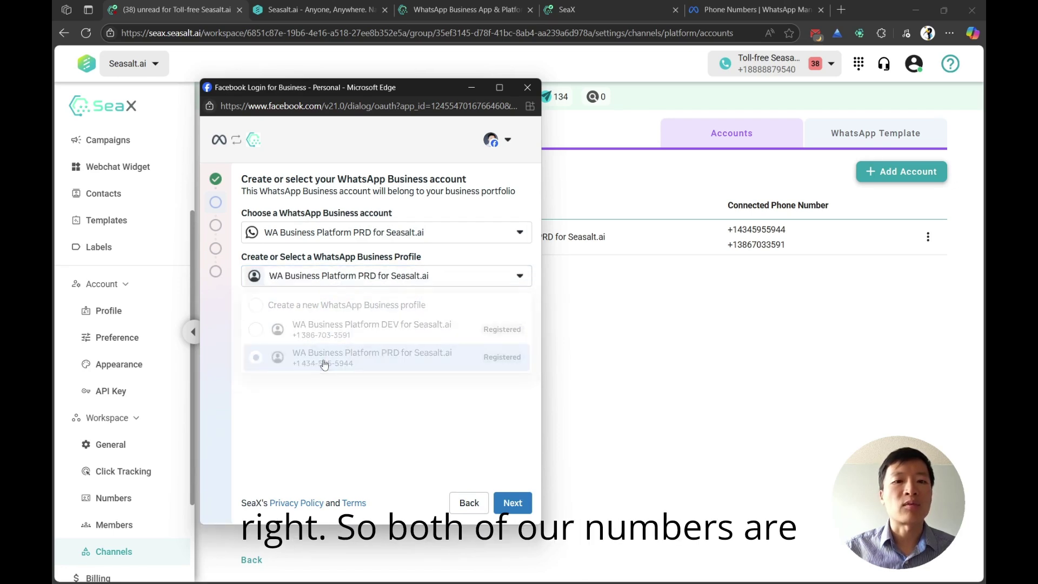
left_click(513, 502)
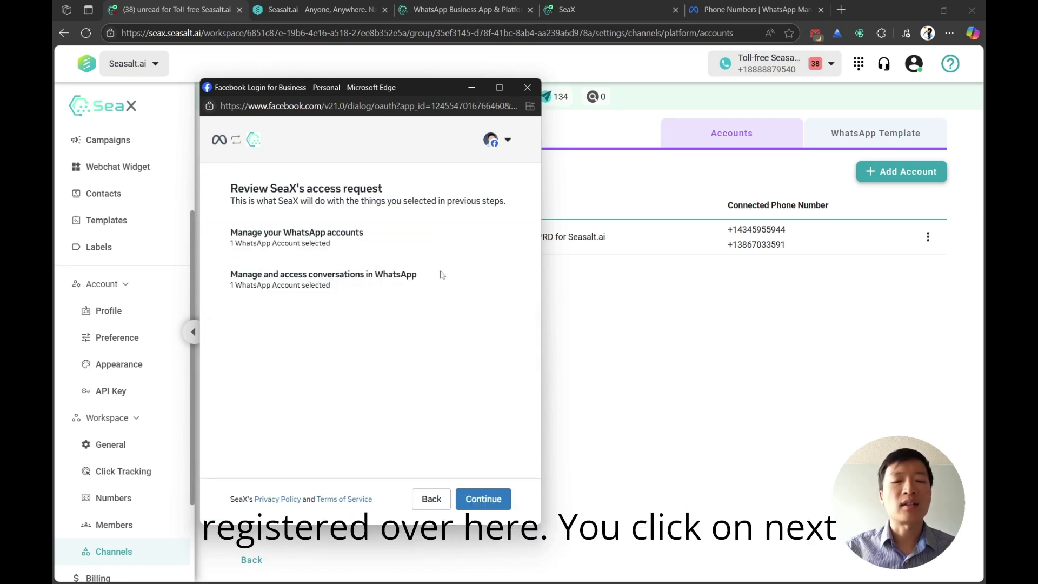
left_click(483, 498)
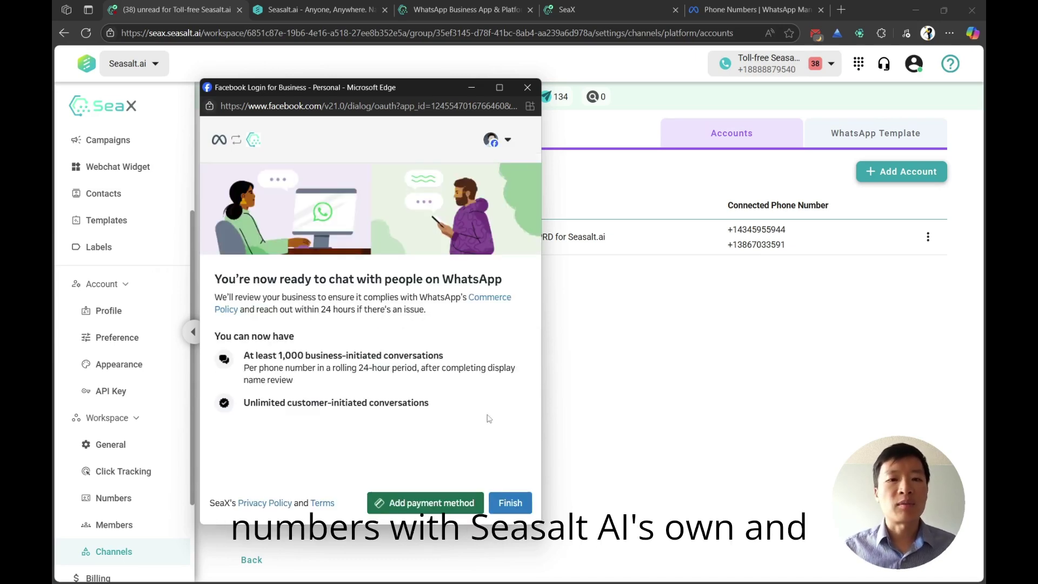
left_click(511, 503)
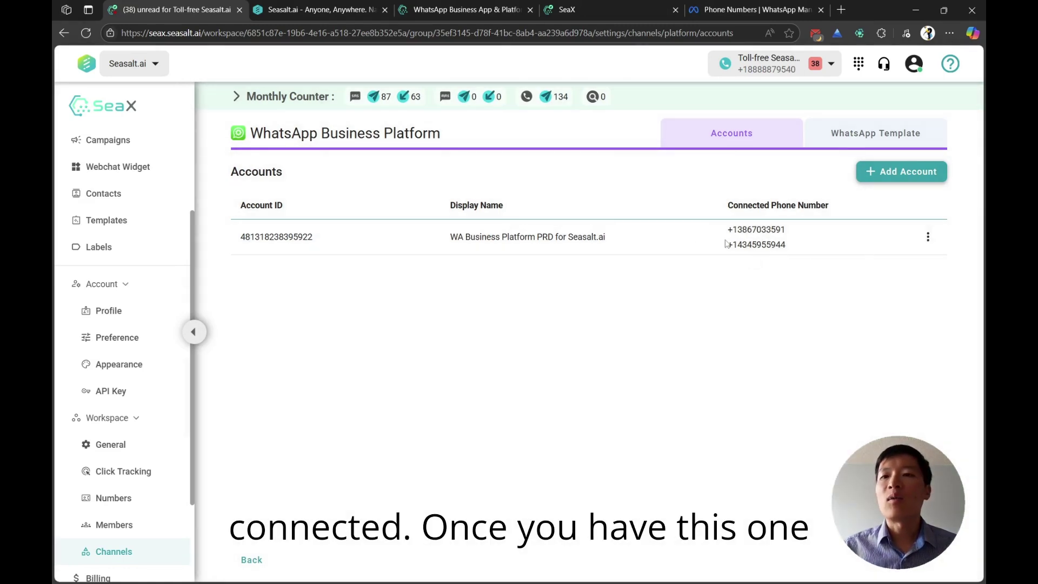
Step: Open the connected WhatsApp account in Meta Business Manager and go to its phone numbers
left_click(927, 236)
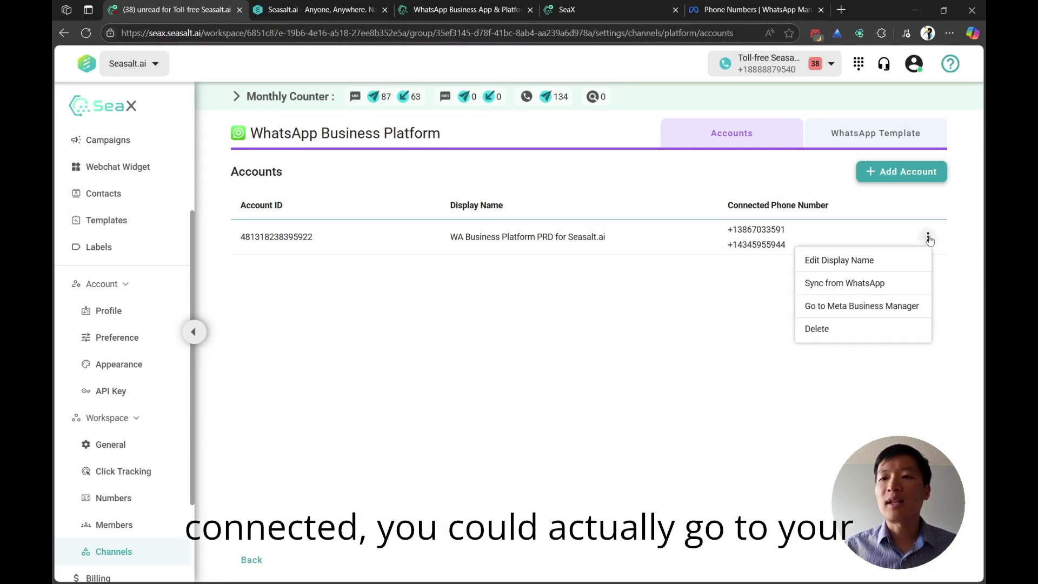
left_click(845, 306)
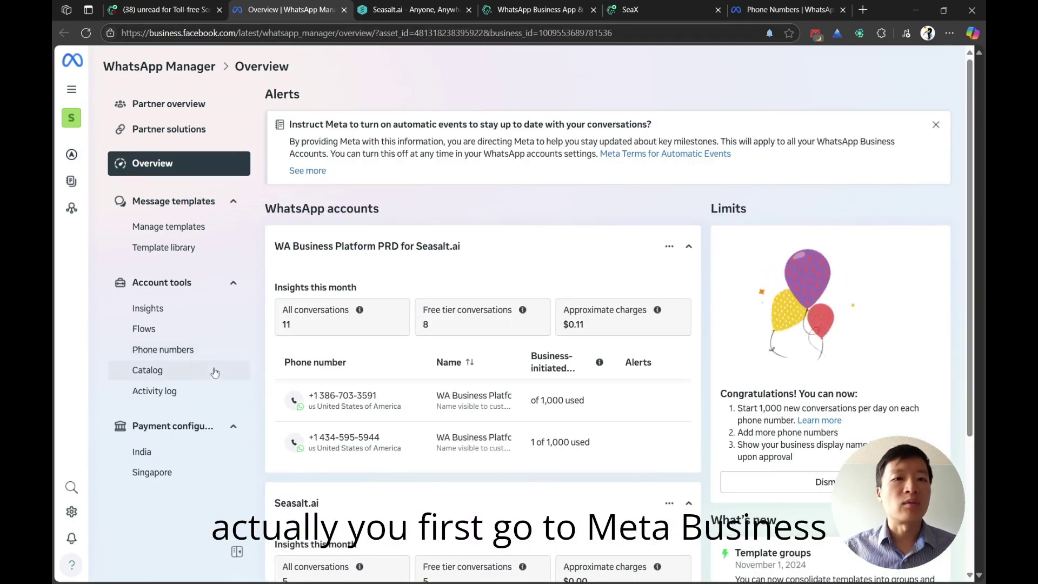
left_click(182, 350)
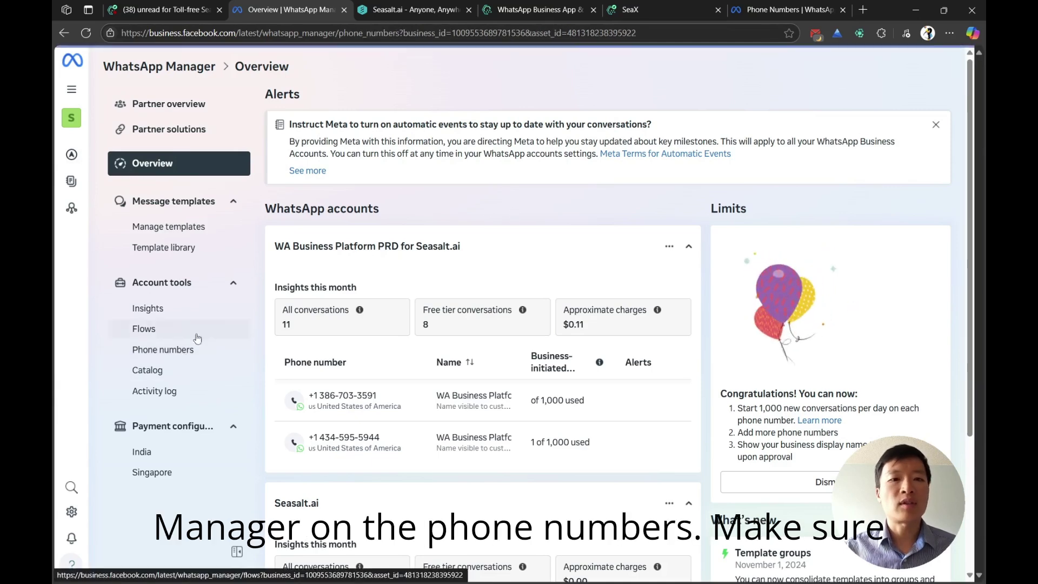
Step: Check the status of the account's phone numbers in WhatsApp Manager and return to SeaX
left_click(190, 350)
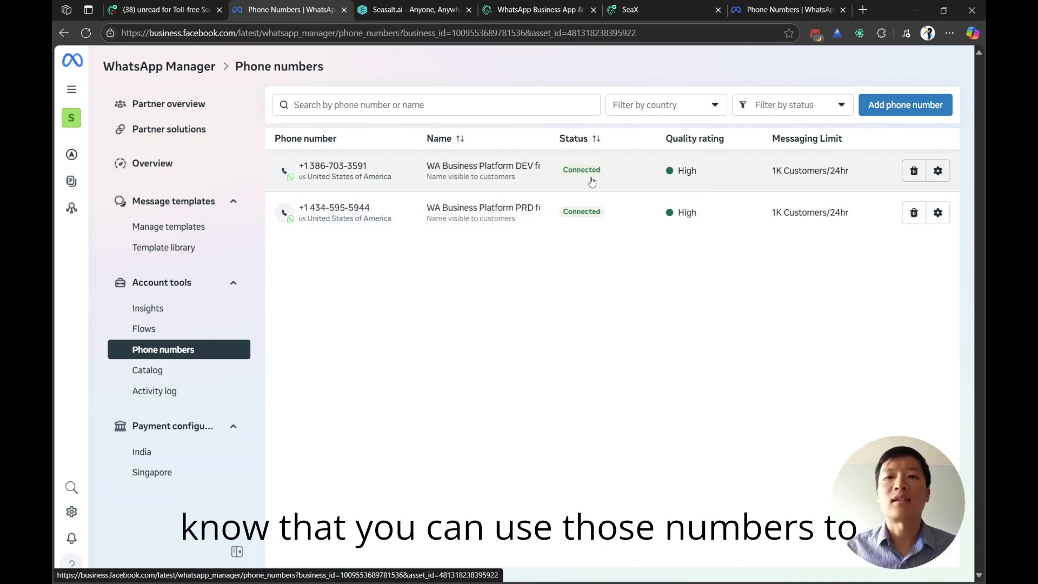
left_click(183, 14)
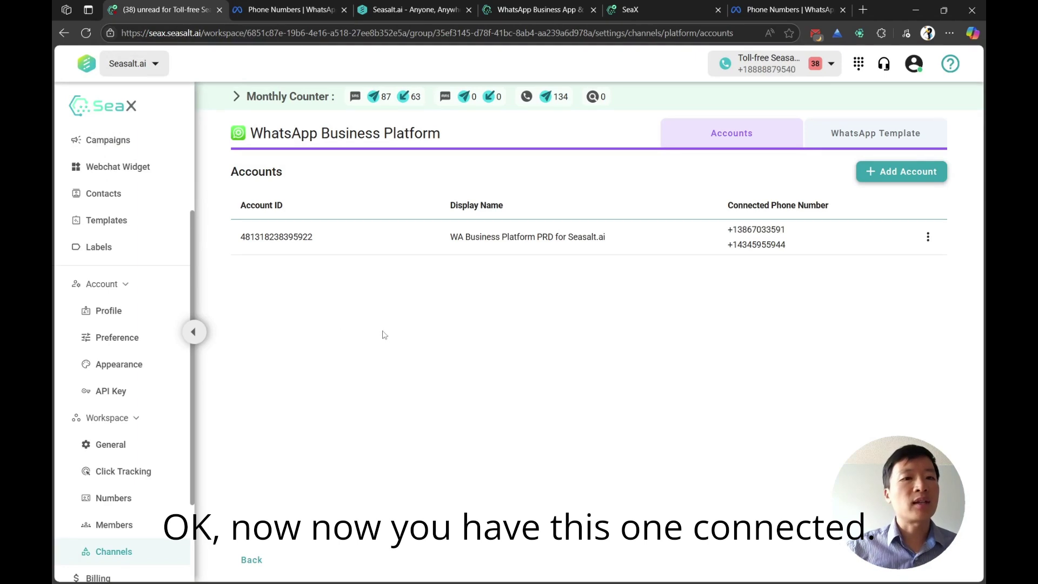
Step: Switch the active number in SeaX from the toll-free line to the Seasalt.ai WhatsApp number
scroll(119, 247, "up", 3)
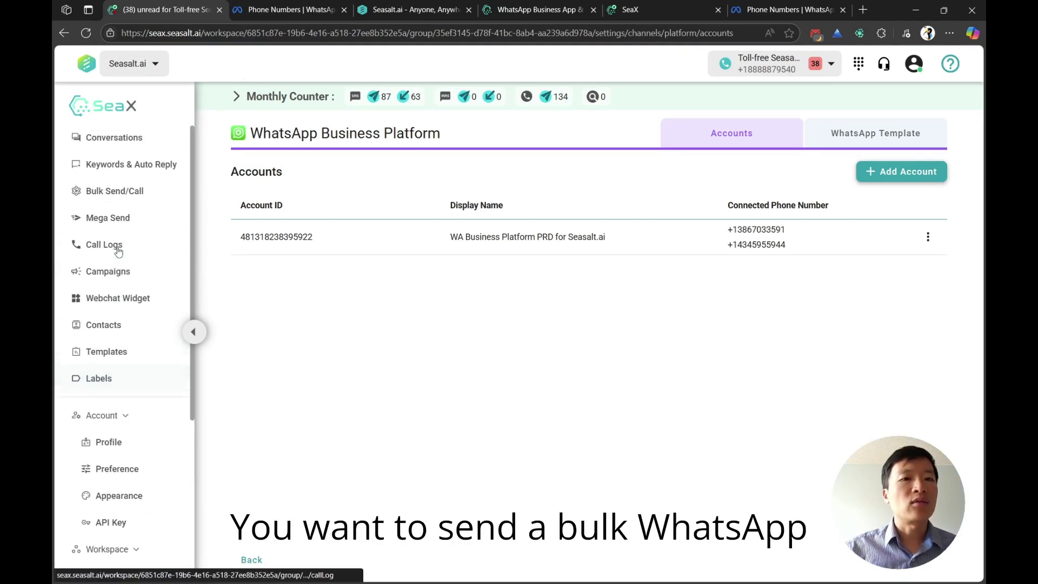
left_click(755, 71)
scroll(787, 157, "down", 3)
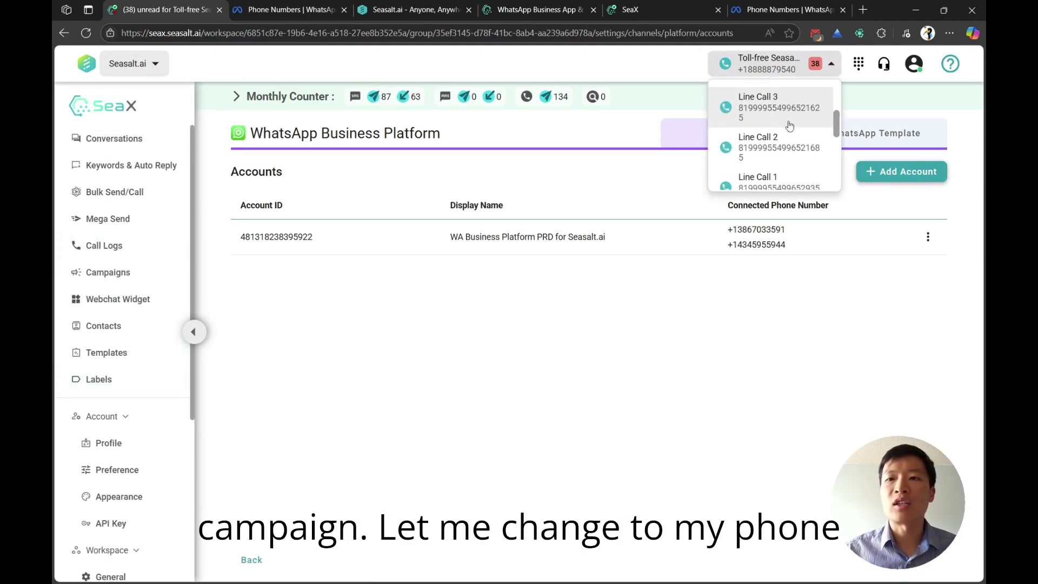
scroll(788, 130, "down", 4)
scroll(788, 156, "up", 3)
left_click(784, 164)
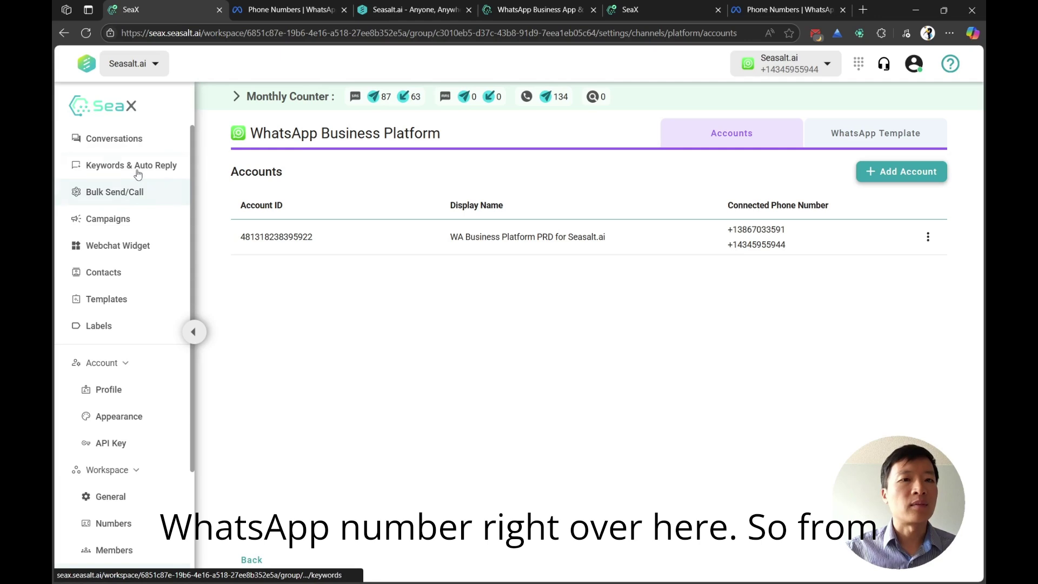
Step: View the recipient options of a new WhatsApp bulk send and go to the workspace's contacts list
left_click(120, 200)
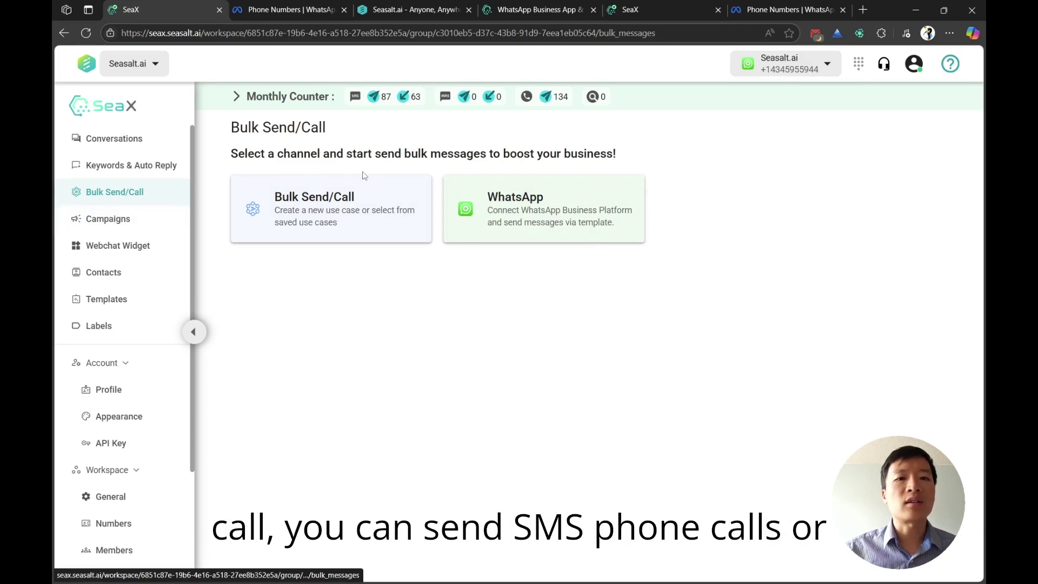
left_click(550, 209)
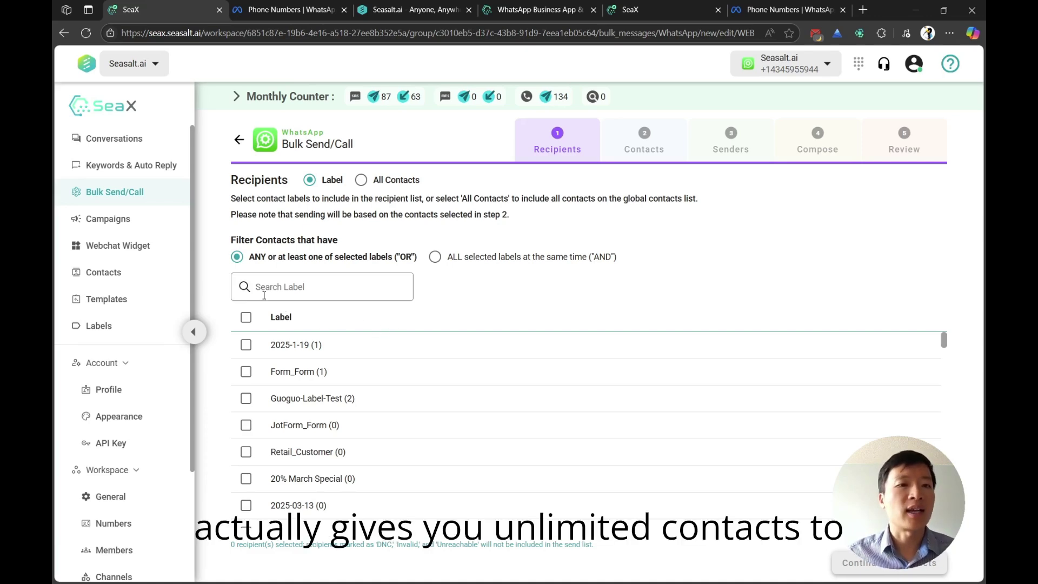
left_click(116, 273)
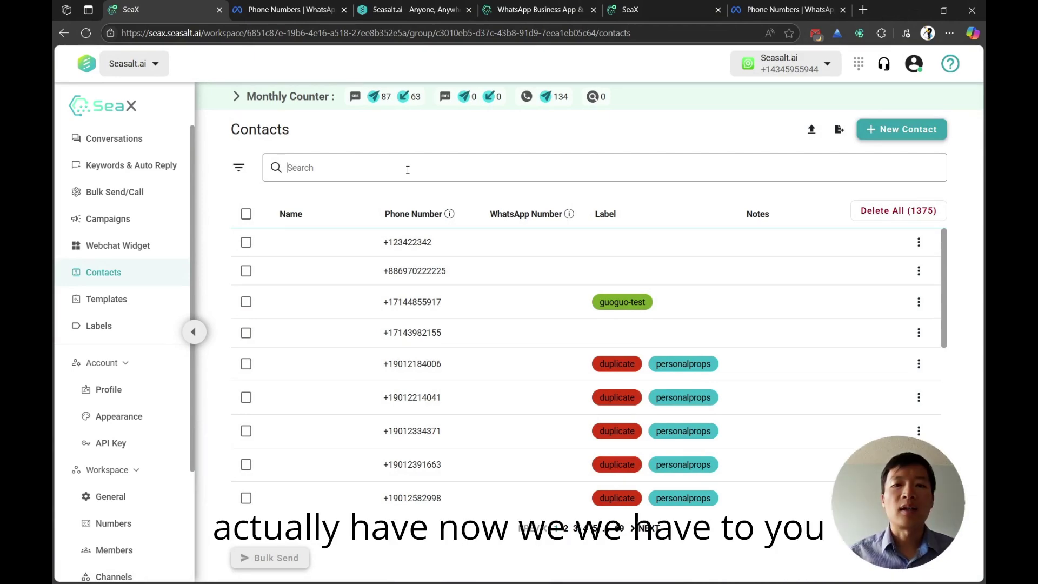
left_click(915, 129)
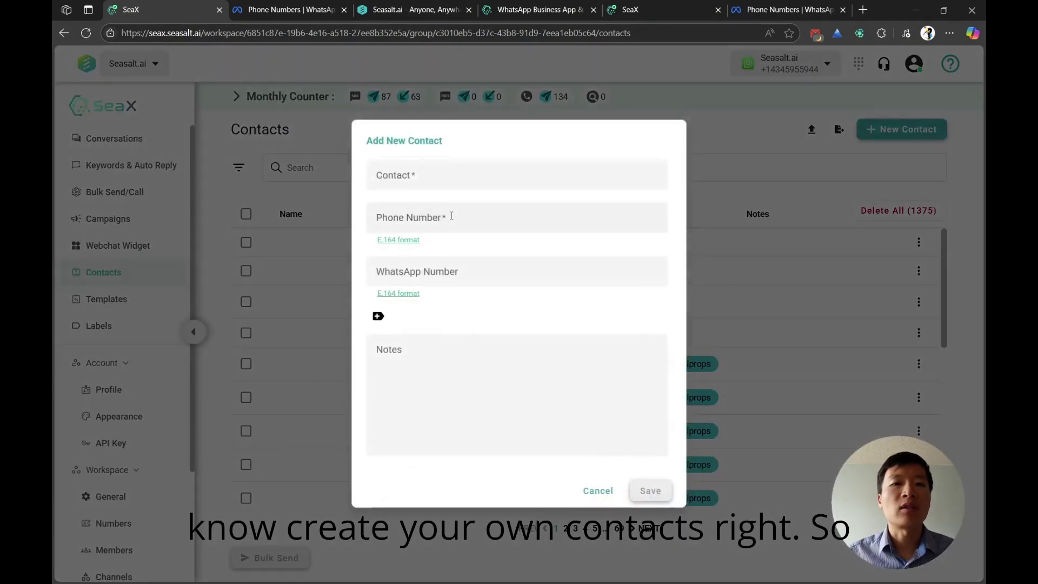
left_click(432, 183)
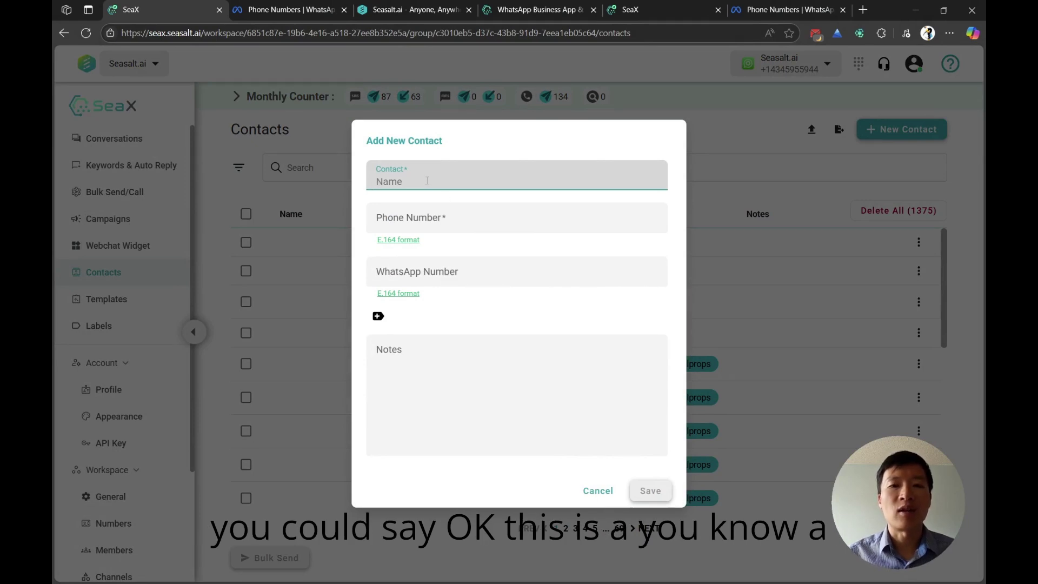
type("Xuchen")
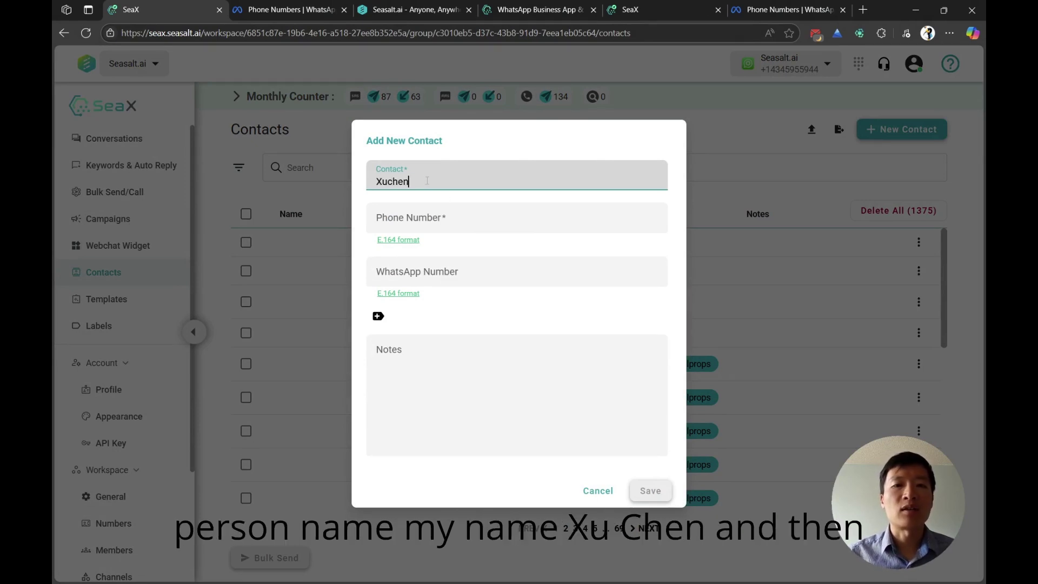
left_click(434, 219)
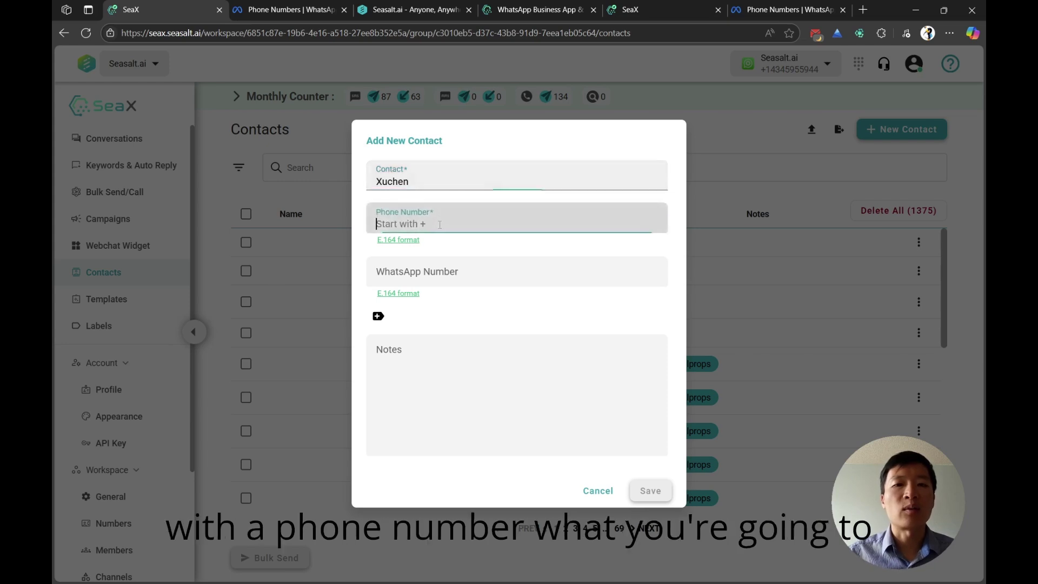
left_click(438, 277)
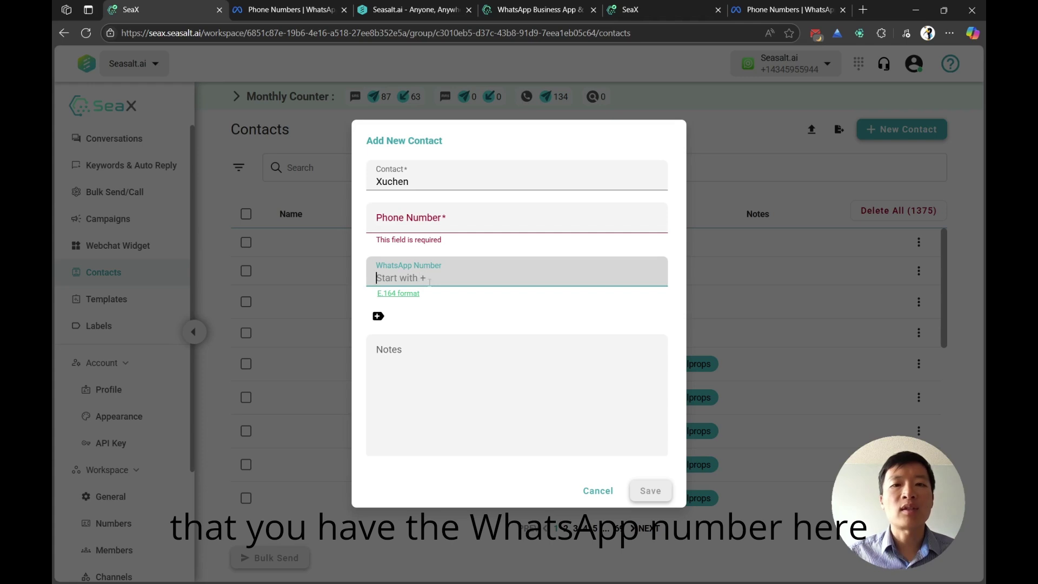
left_click(400, 294)
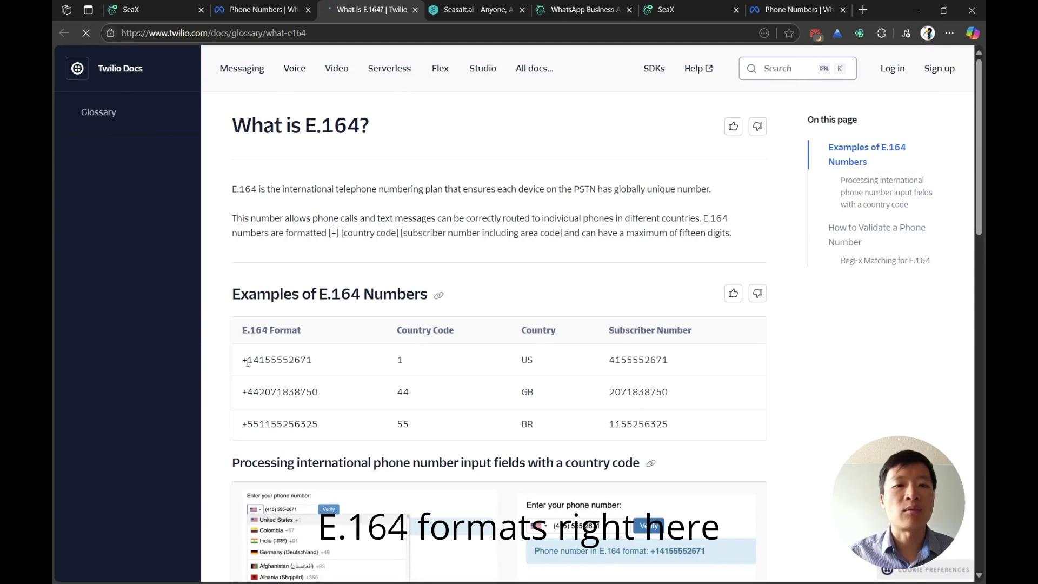
left_click_drag(243, 360, 253, 360)
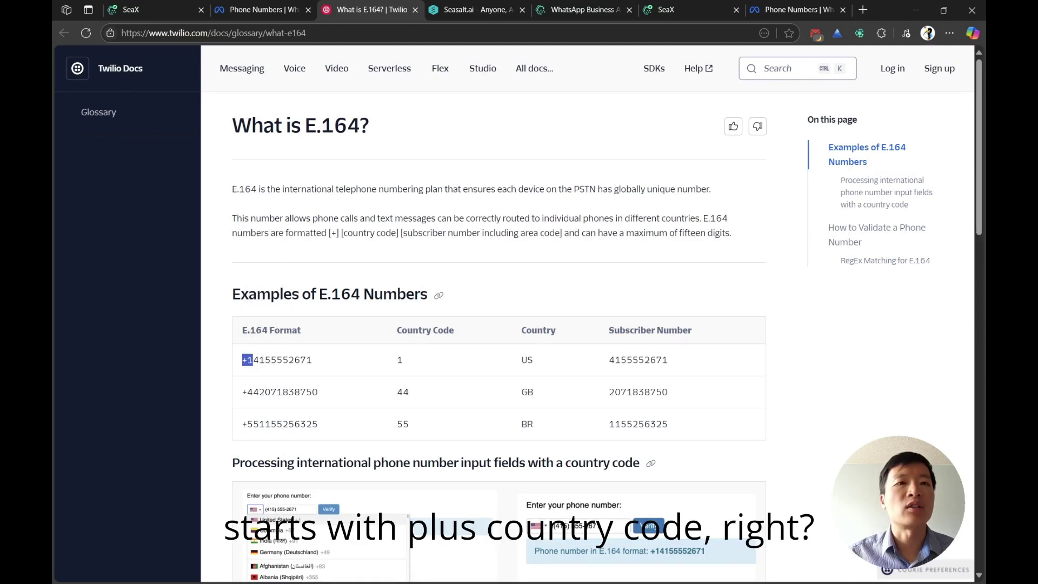
left_click(152, 9)
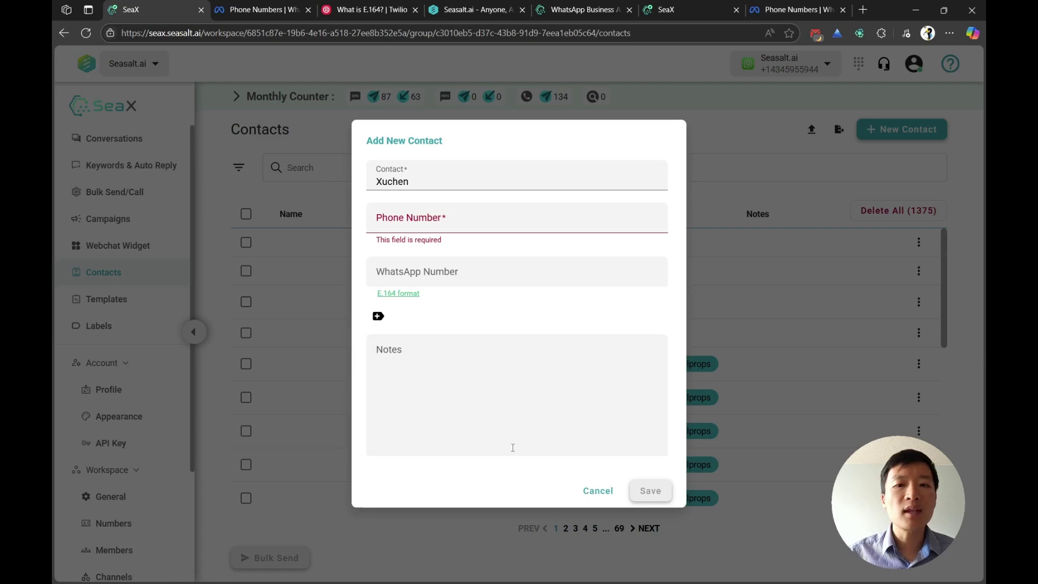
left_click(449, 376)
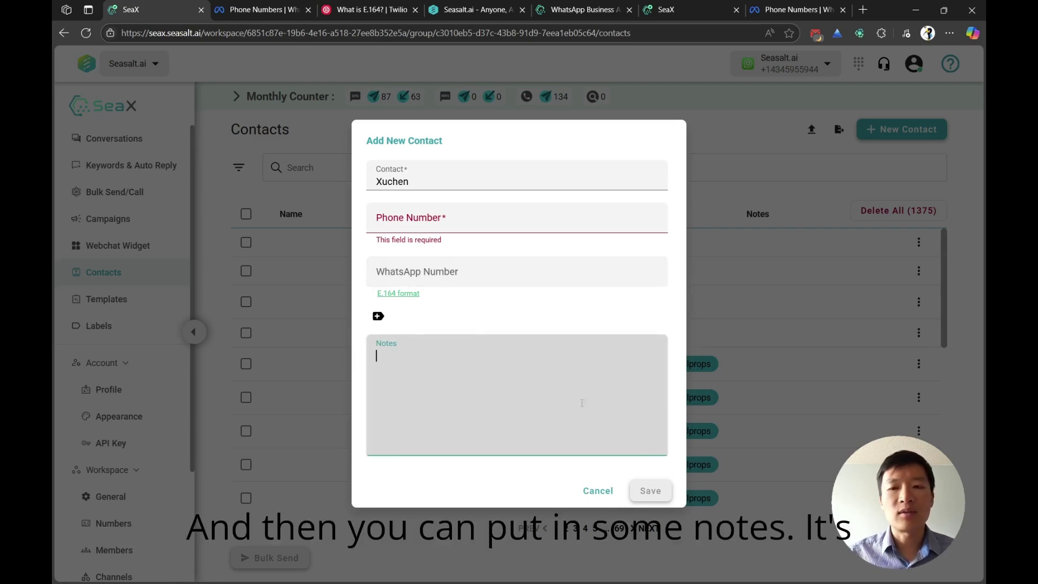
left_click(597, 490)
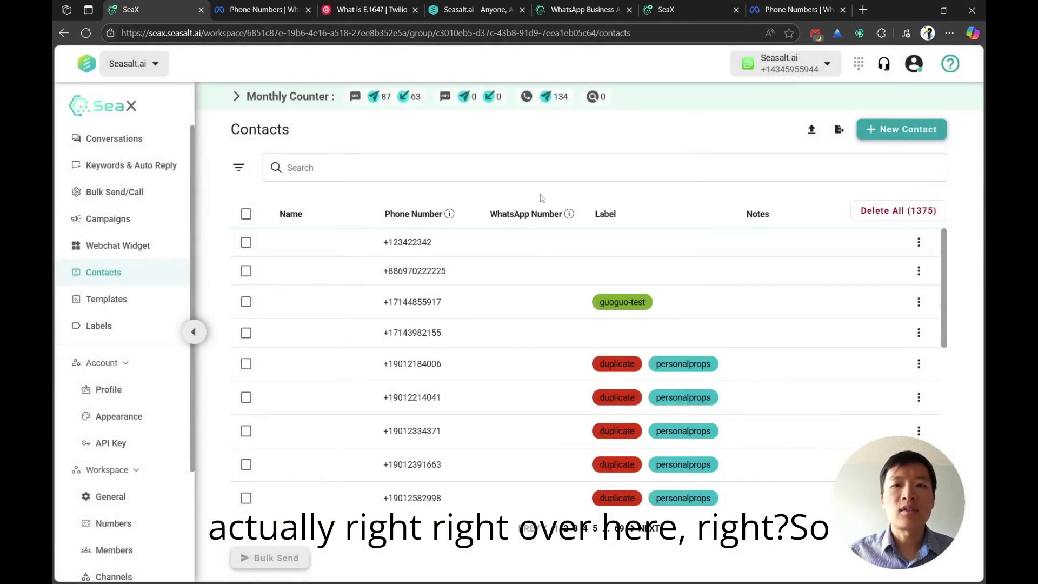
Step: Open the CSV import for contacts and download the contact template
left_click(811, 131)
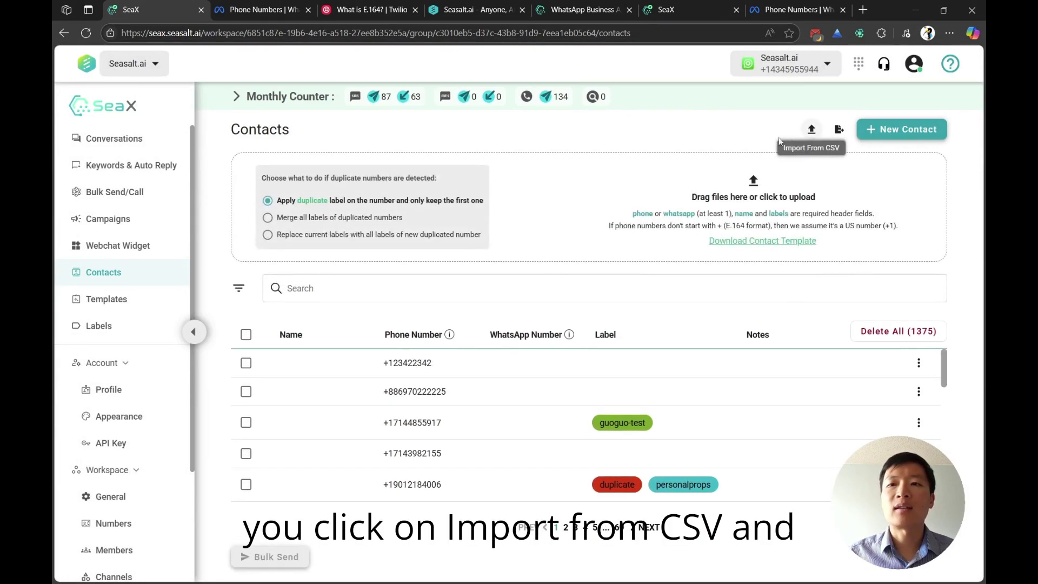
left_click(768, 246)
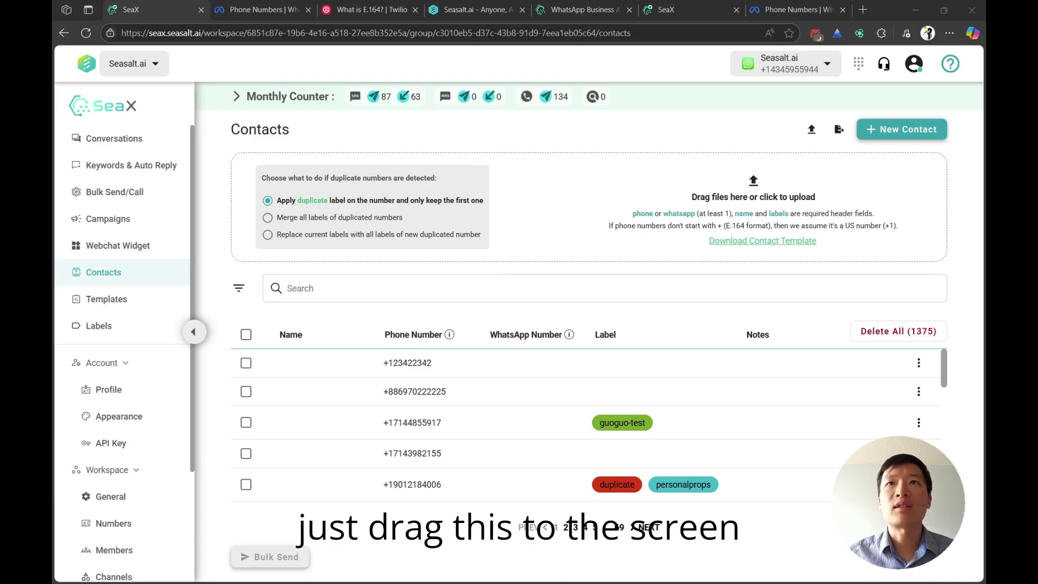
Step: Bring WA without phone.csv into view in Excel and widen its name, whatsapp, labels and address columns
left_click_drag(432, 0, 518, 113)
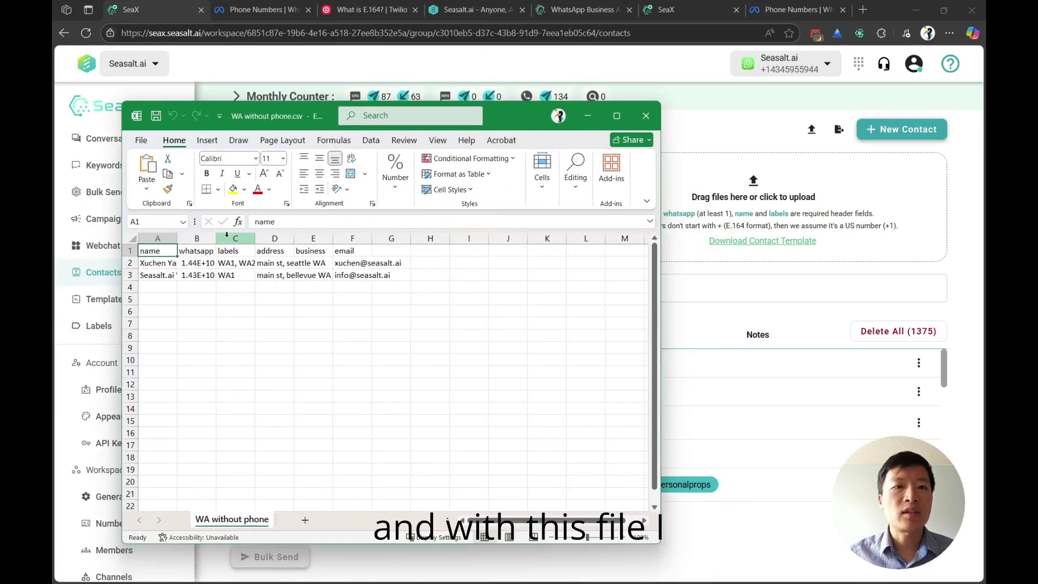
left_click_drag(178, 240, 451, 243)
left_click(195, 263)
left_click(283, 265)
left_click(294, 282)
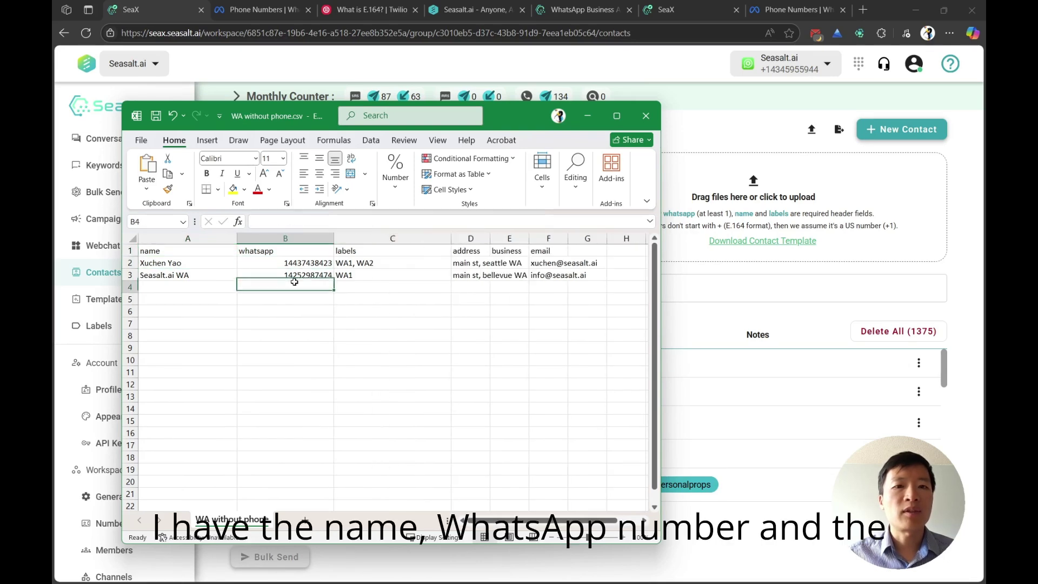
left_click(373, 263)
left_click(394, 275)
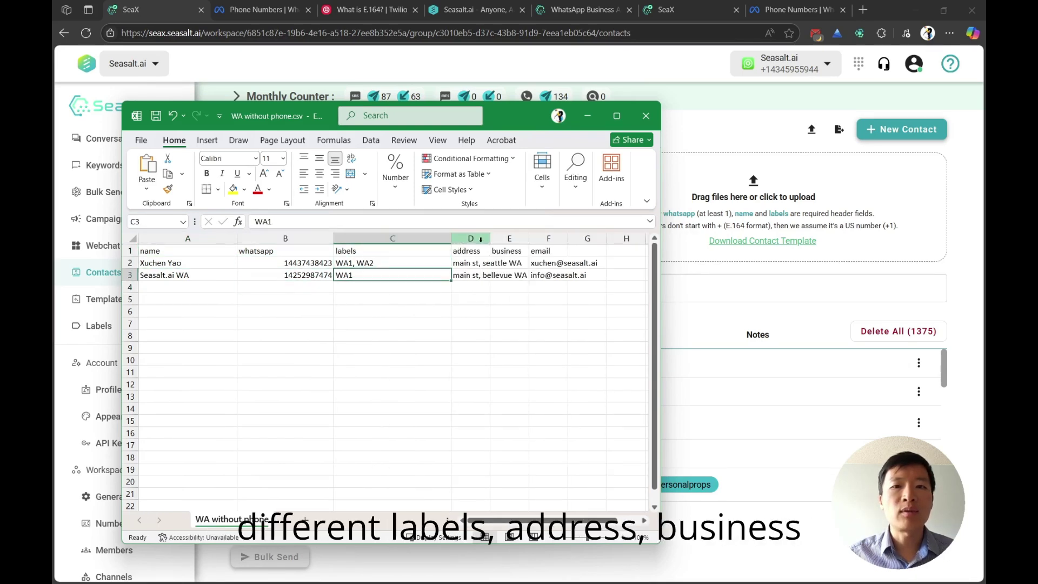
left_click_drag(492, 242, 547, 242)
left_click(567, 254)
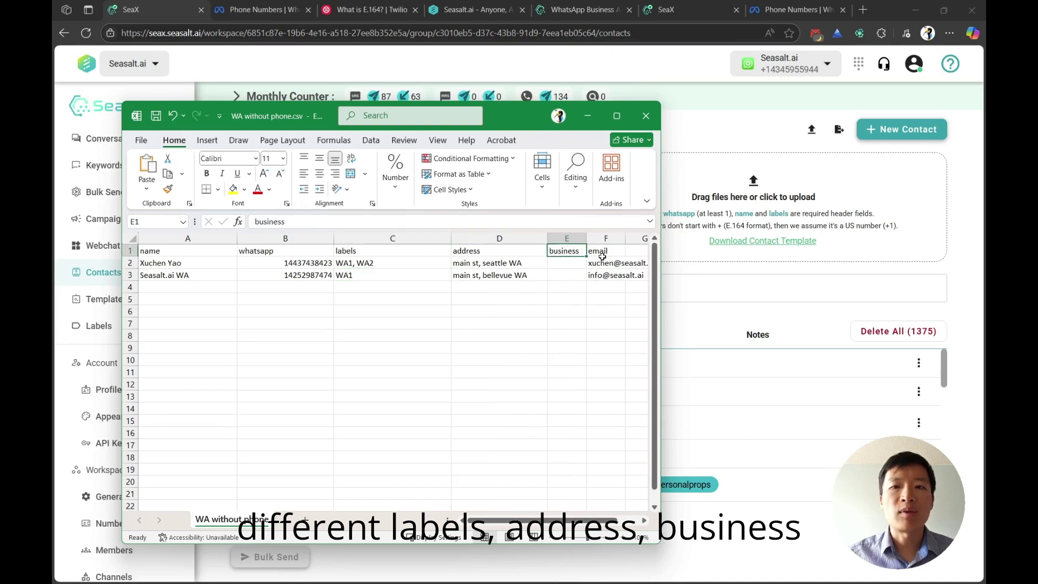
Step: Examine the email, WhatsApp number and label entries in the spreadsheet and compare them with the header fields SeaX requires for import
left_click(605, 251)
left_click(607, 287)
left_click(366, 286)
left_click(295, 275)
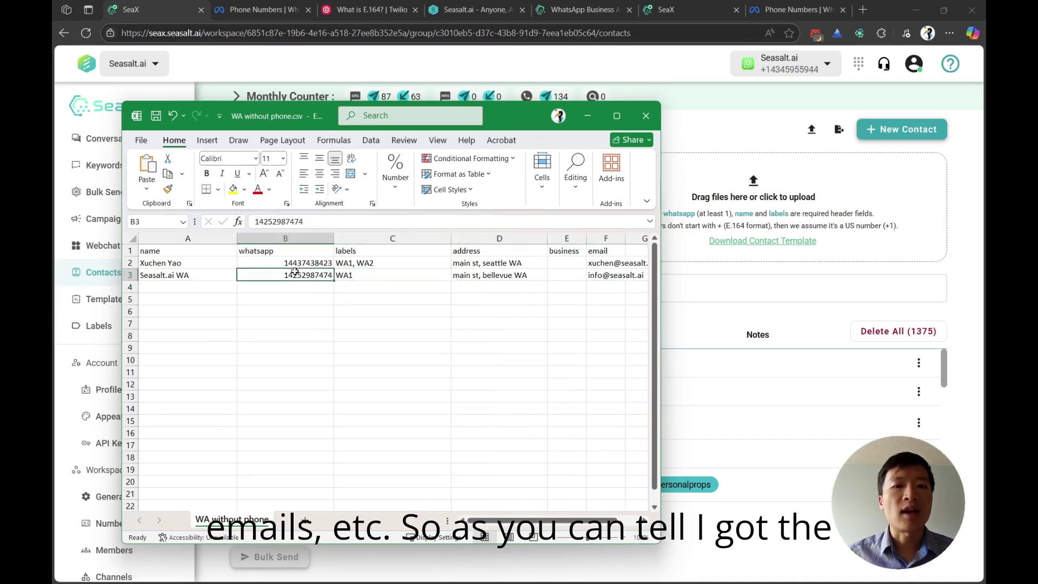
left_click(285, 263)
left_click(369, 265)
left_click(366, 273)
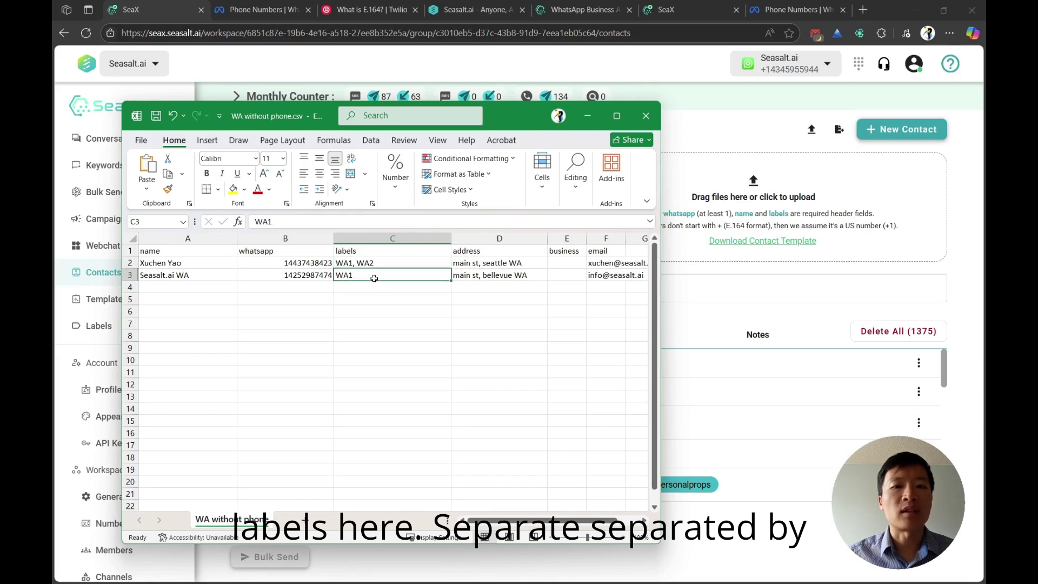
left_click(377, 262)
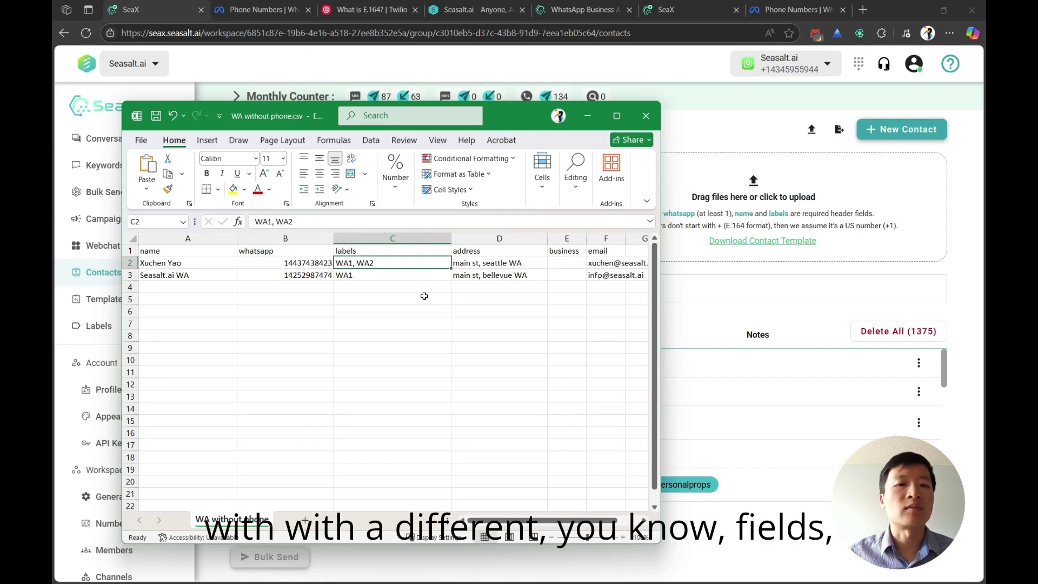
left_click(298, 263)
left_click(267, 277)
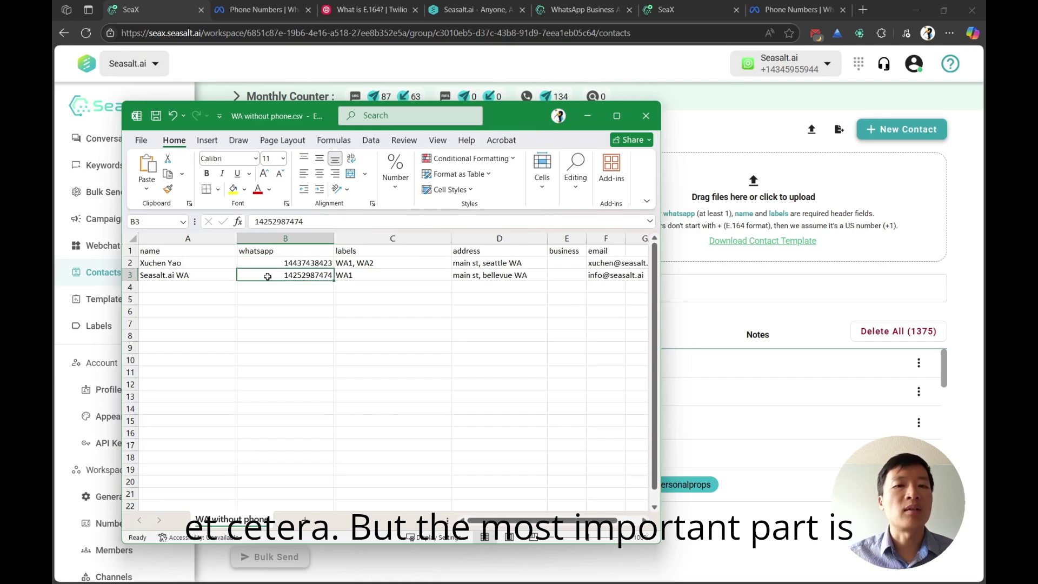
left_click(212, 263)
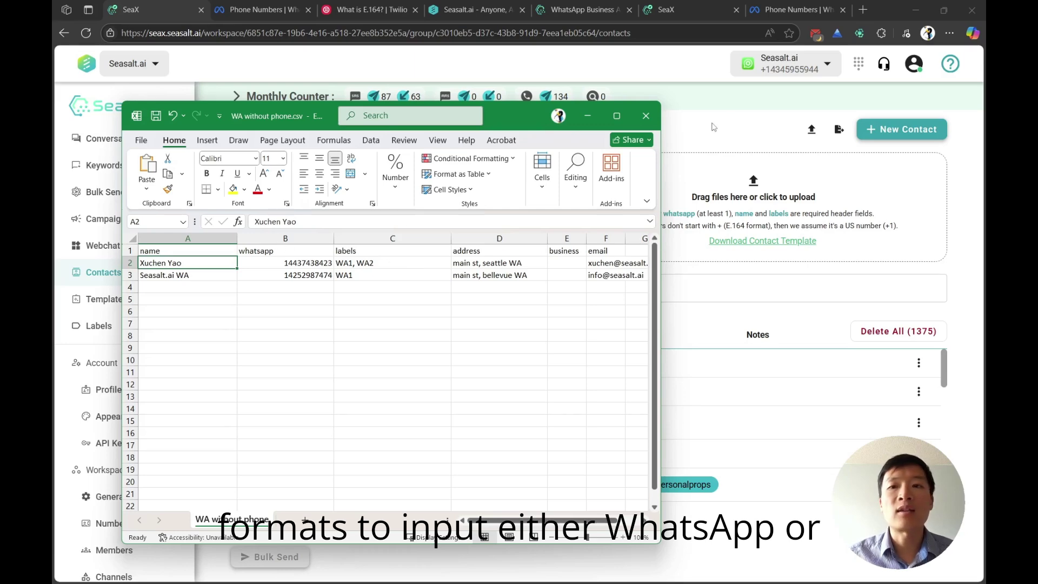
left_click(738, 128)
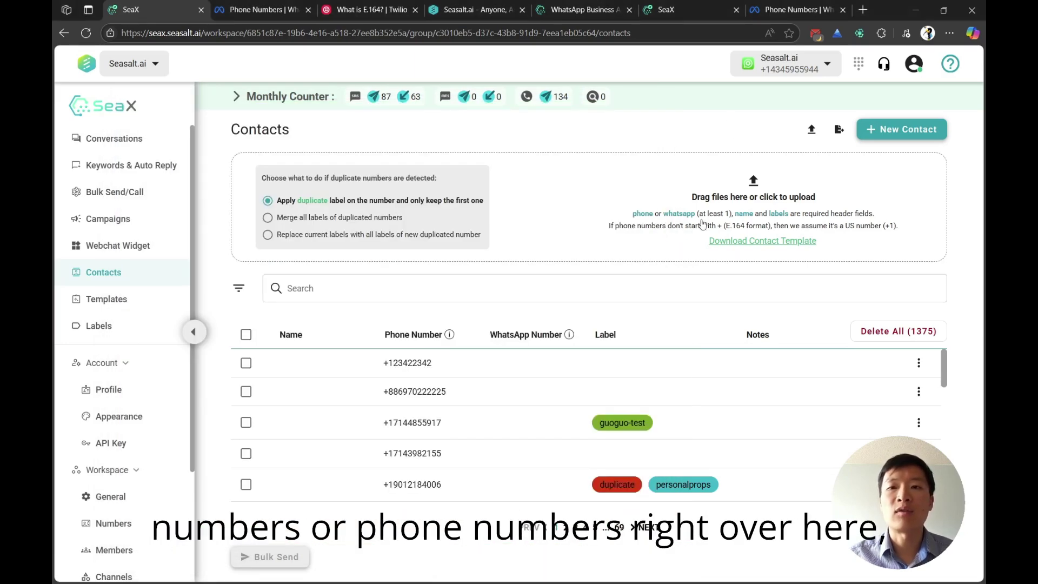
key("alt+Tab")
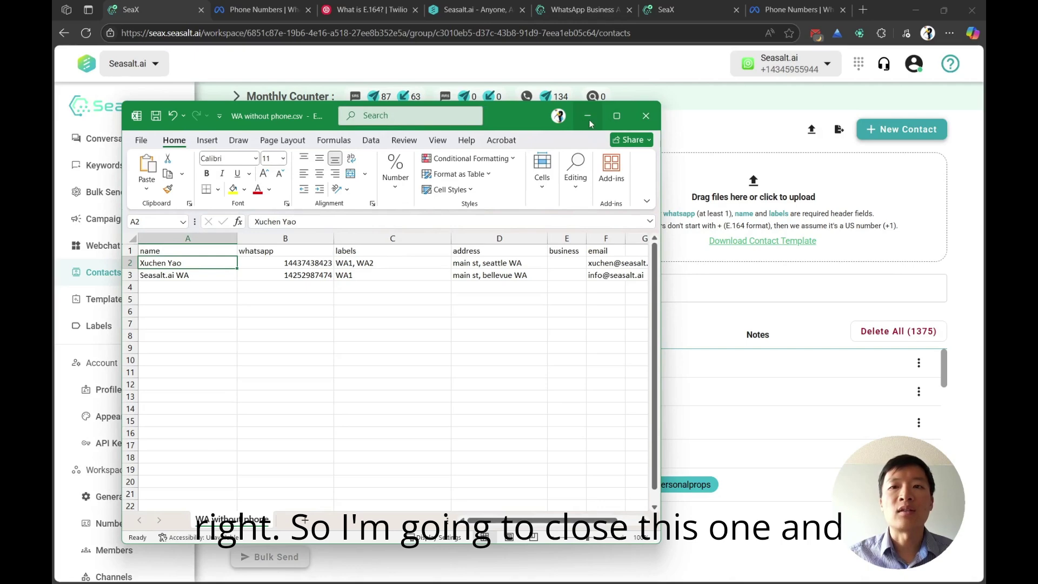
Step: Minimize the spreadsheet and upload WA without phone.csv to the SeaX contact import, applying the duplicate label to repeated numbers
left_click(589, 121)
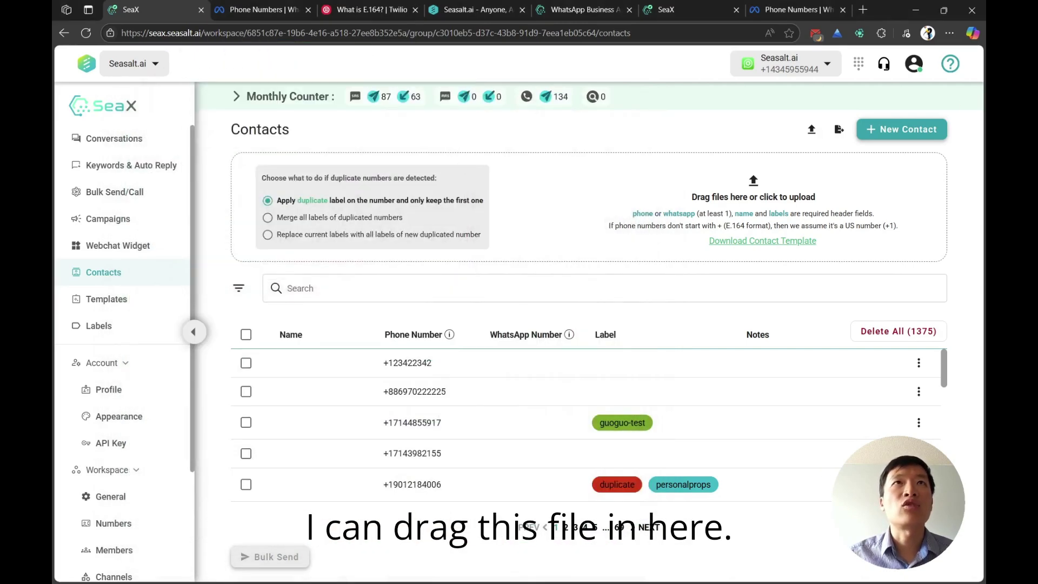
left_click_drag(417, 20, 565, 226)
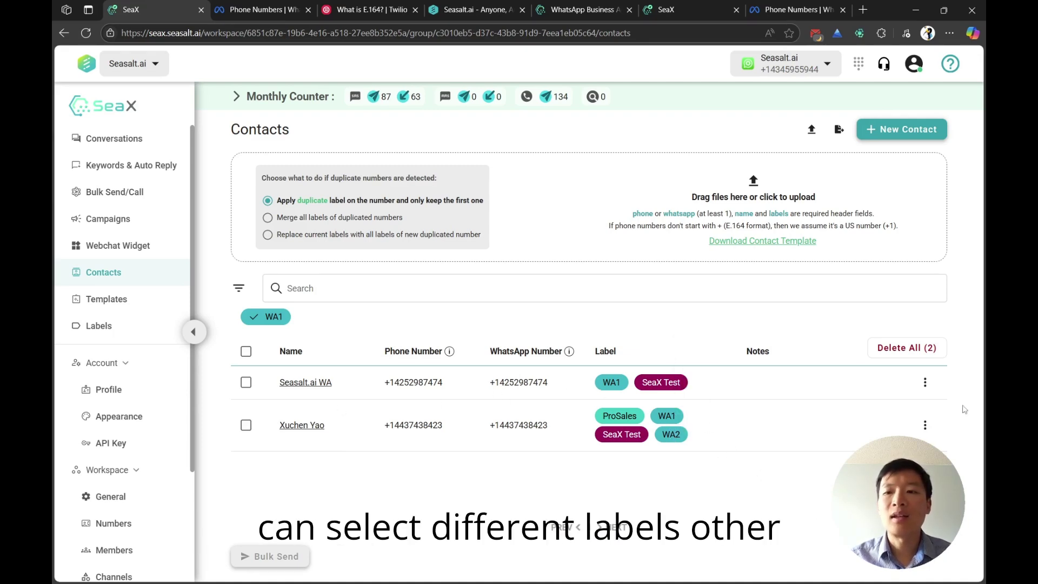
Step: Start a new bulk send with WhatsApp as the channel
left_click(106, 194)
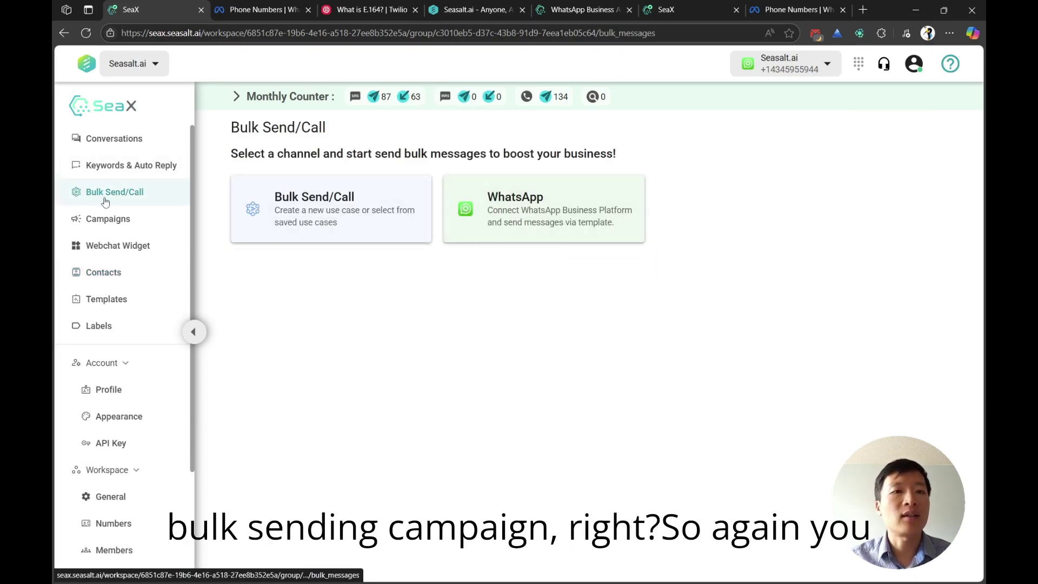
left_click(517, 218)
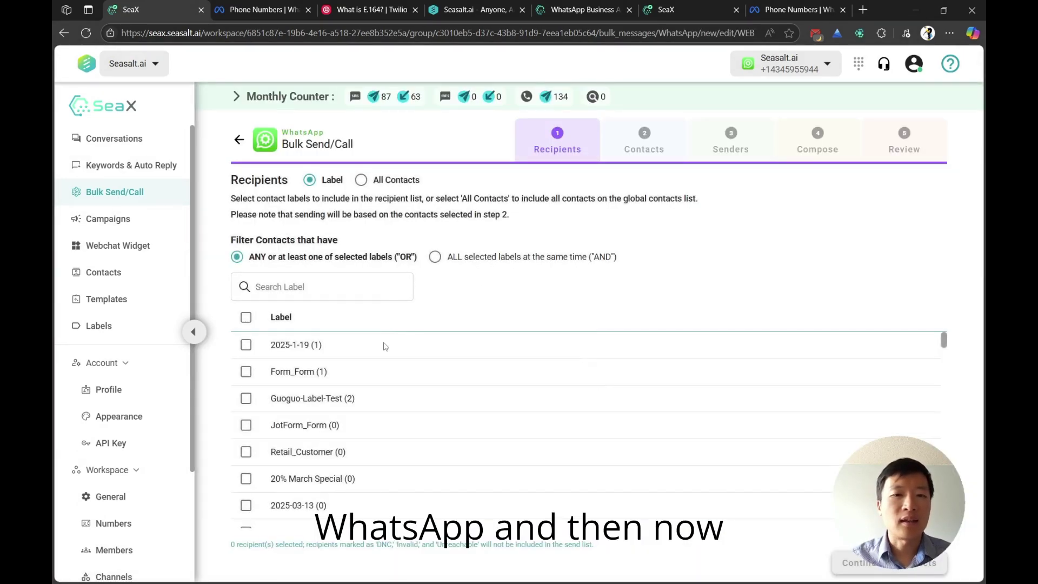
Step: Filter the recipient labels by "wa", select the WA1 label as recipients and continue to the contacts
left_click(311, 285)
type("wa")
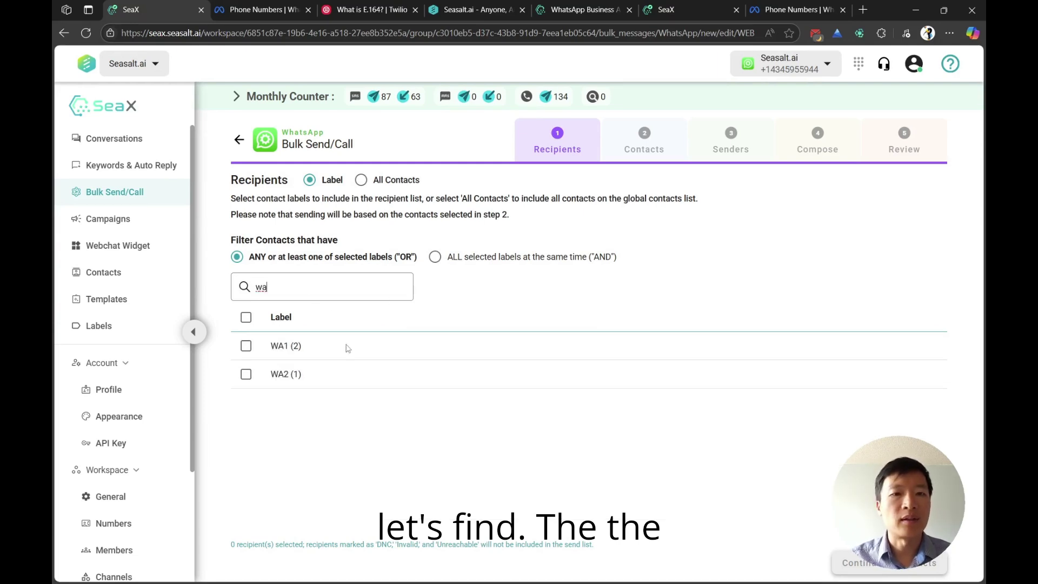
left_click(246, 346)
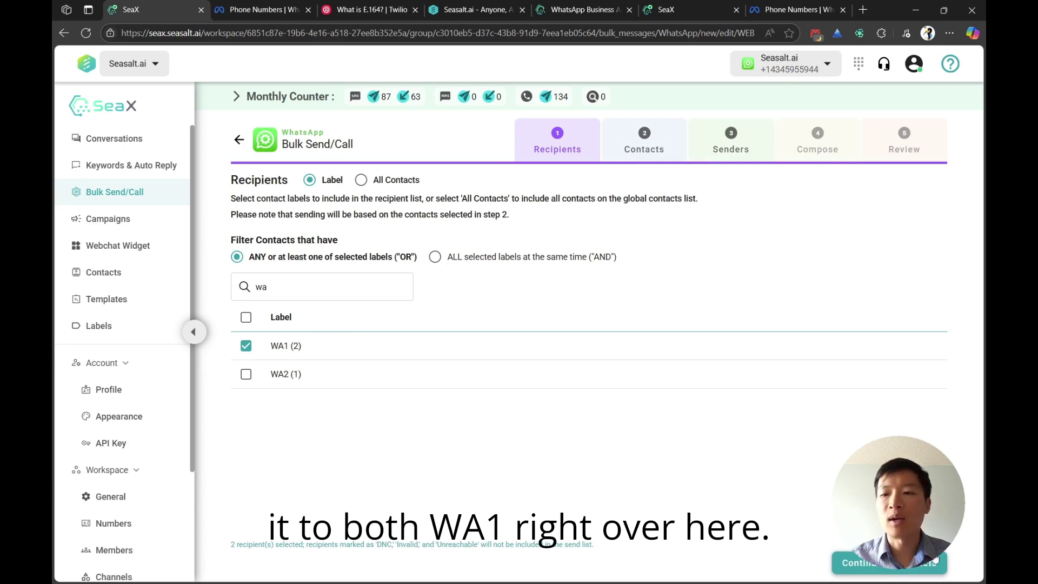
left_click(916, 567)
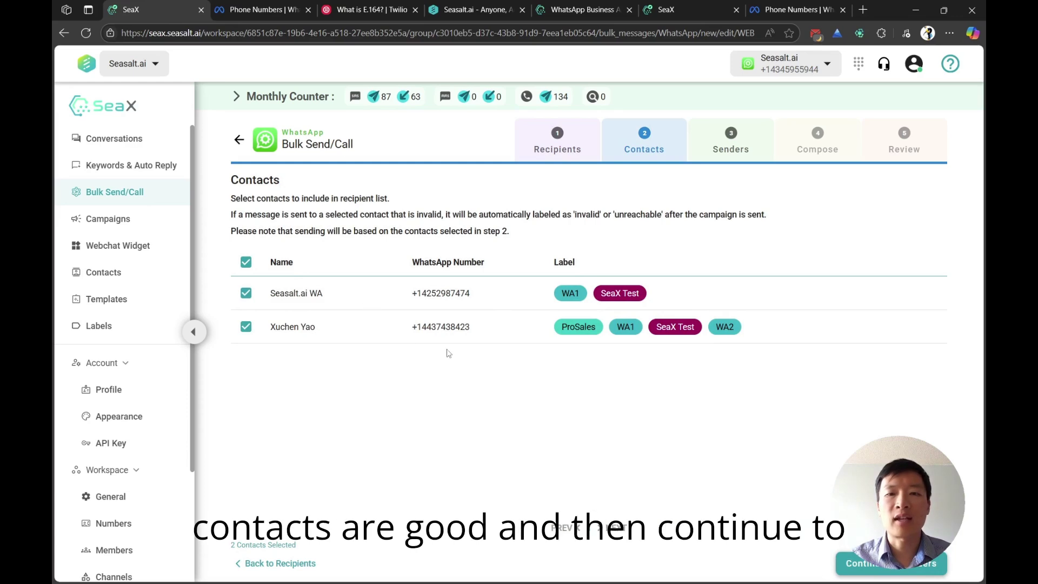
Step: Keep all listed contacts and select the Seasalt.ai WhatsApp Business Platform number as sender, continuing to the message composition
left_click(899, 569)
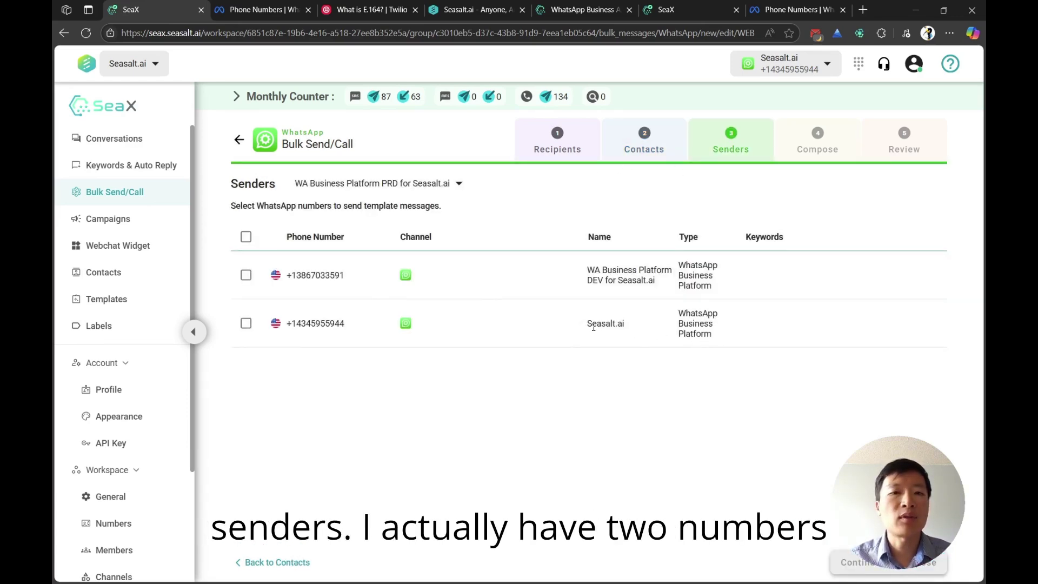
left_click(246, 323)
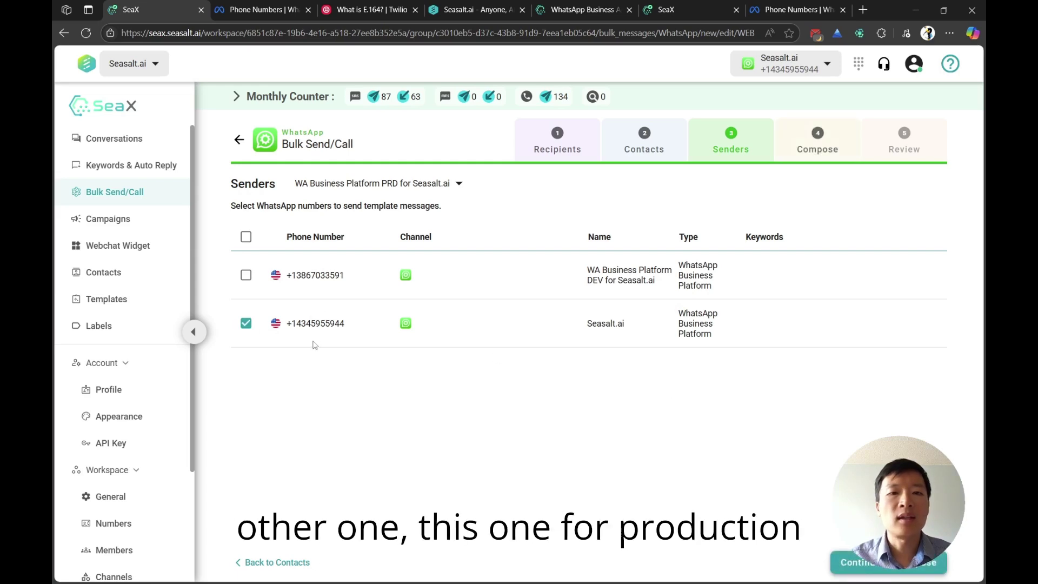
left_click(888, 569)
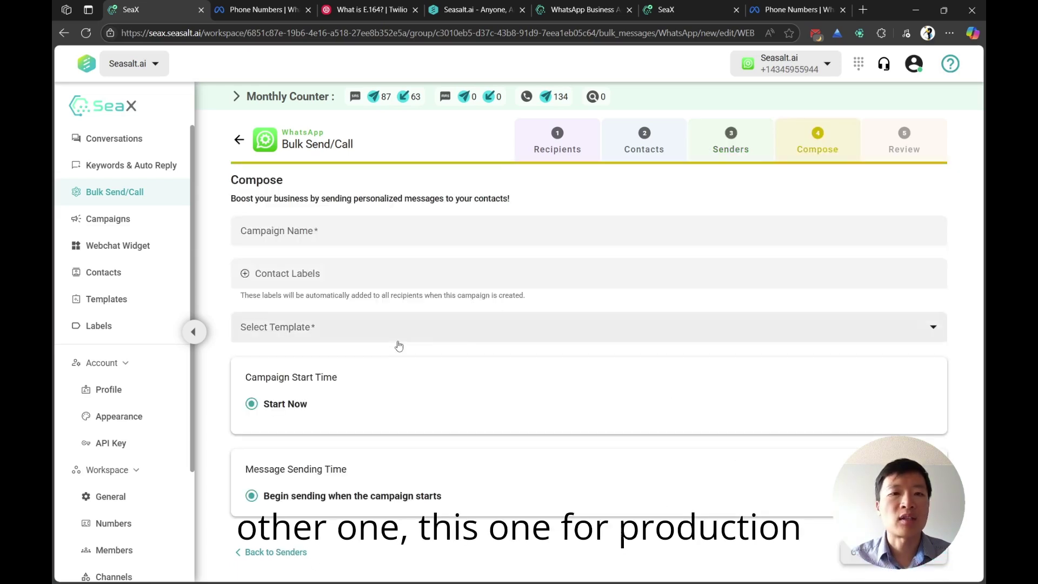
Step: Name the campaign "WA1 Campaign"
left_click(326, 232)
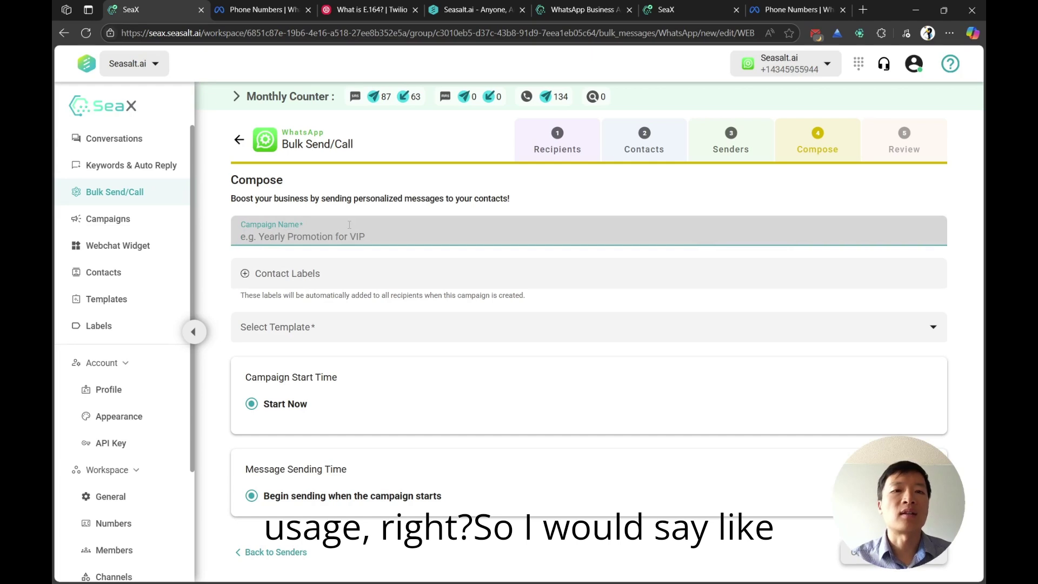
type("WA1 Cam")
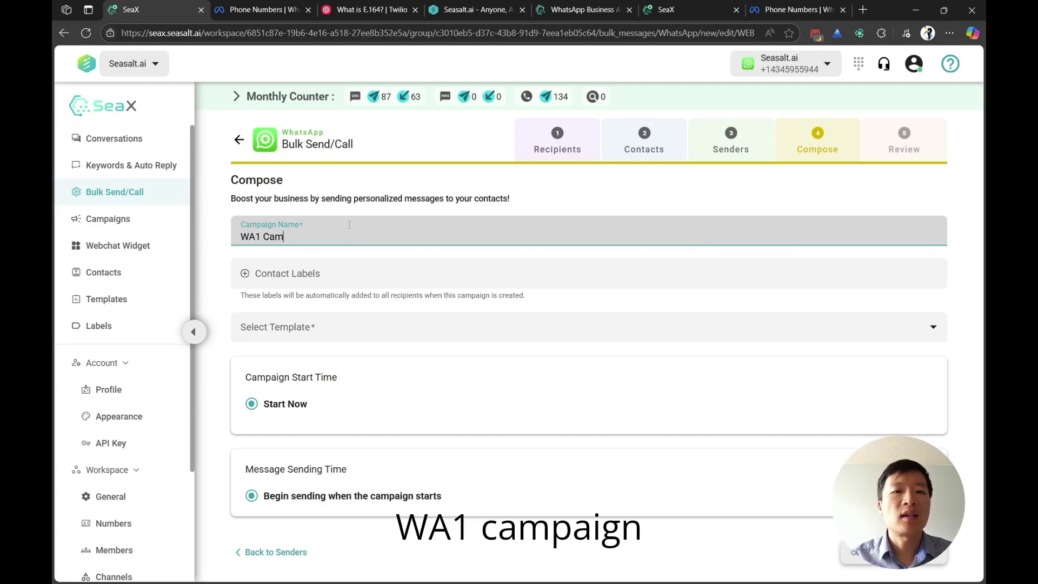
type("paign")
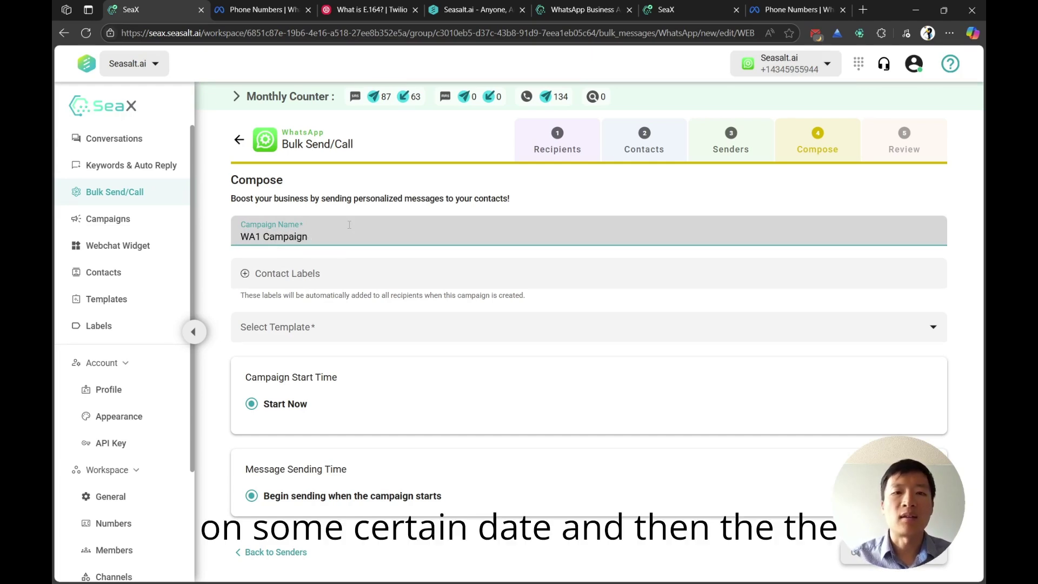
Step: Look through the message templates available for the campaign without choosing one
left_click(351, 330)
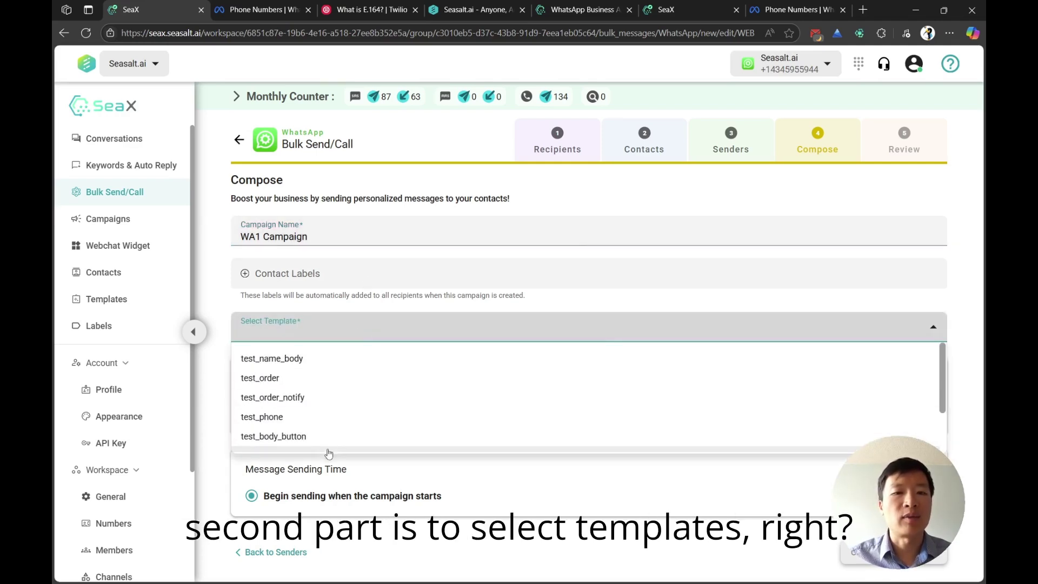
scroll(470, 394, "down", 1)
scroll(470, 387, "up", 1)
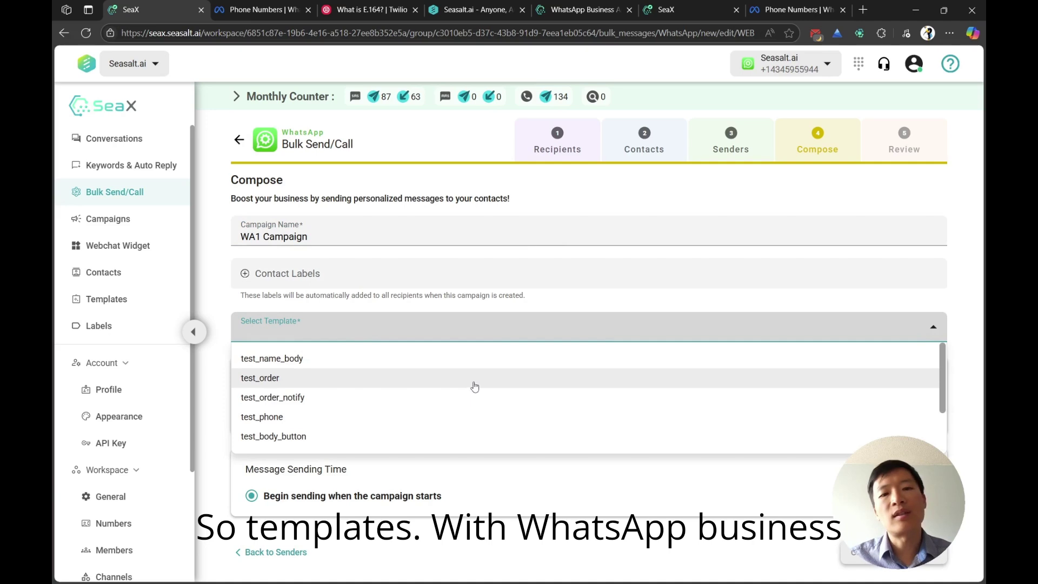
left_click(436, 331)
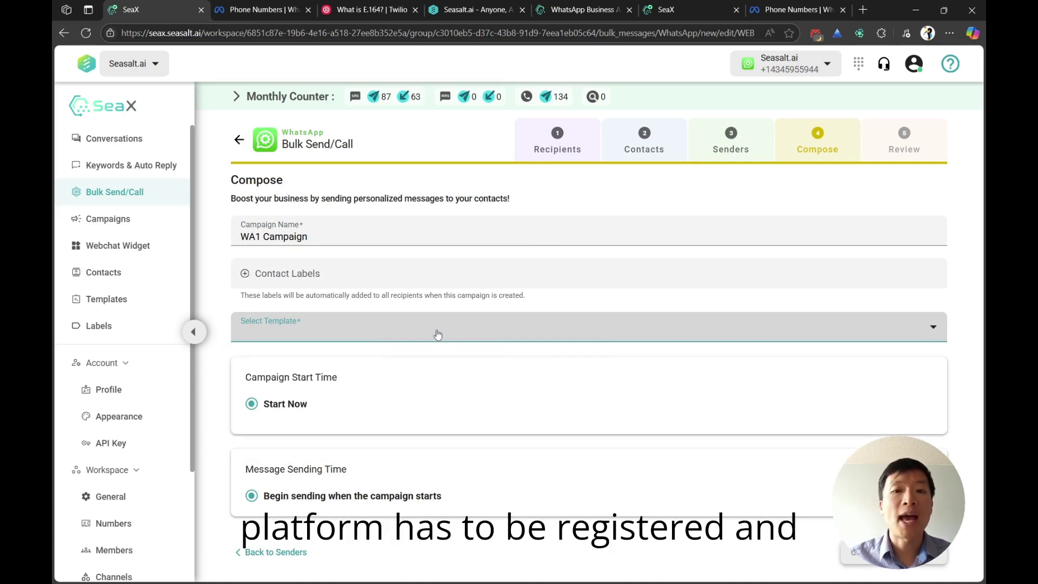
left_click(432, 306)
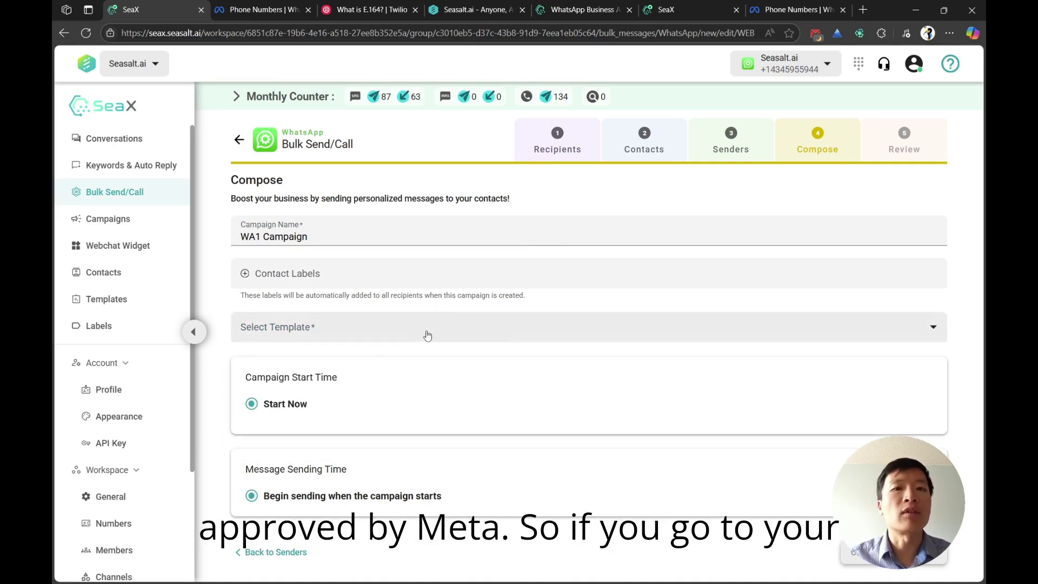
Step: Switch to WhatsApp Manager and look through the message templates managed by Meta
left_click(255, 15)
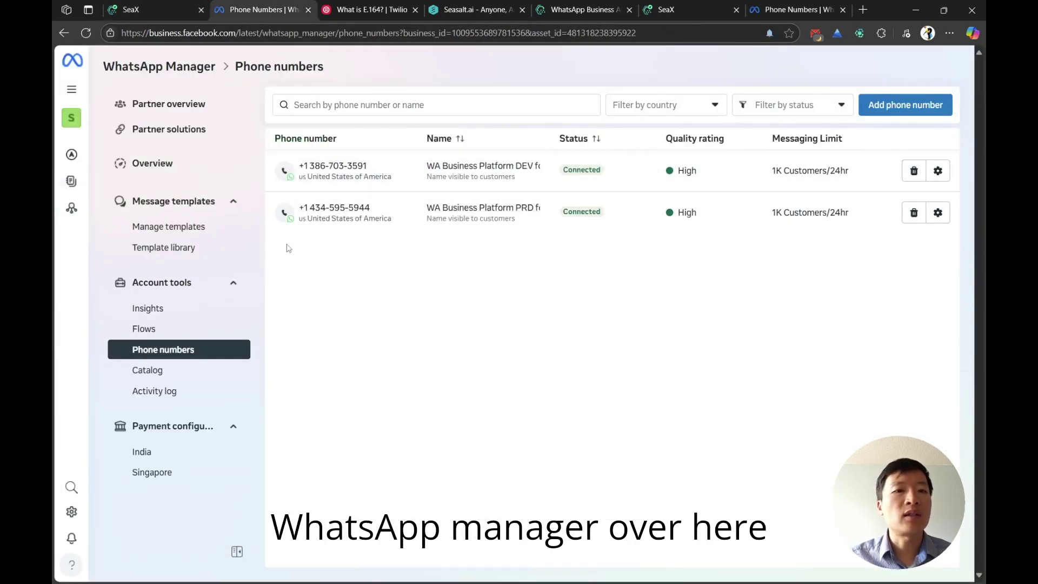
left_click(168, 226)
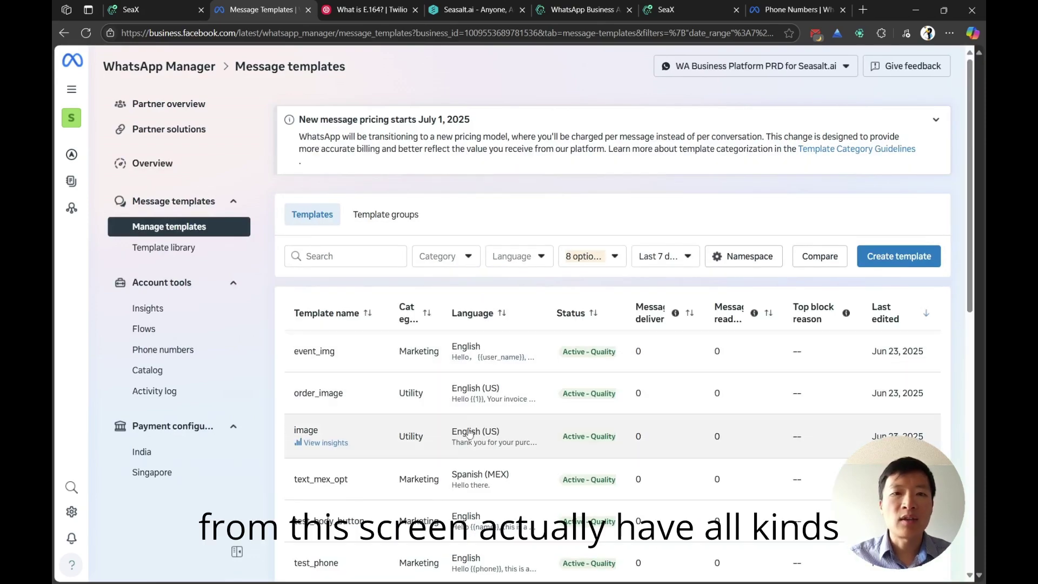
scroll(443, 387, "down", 7)
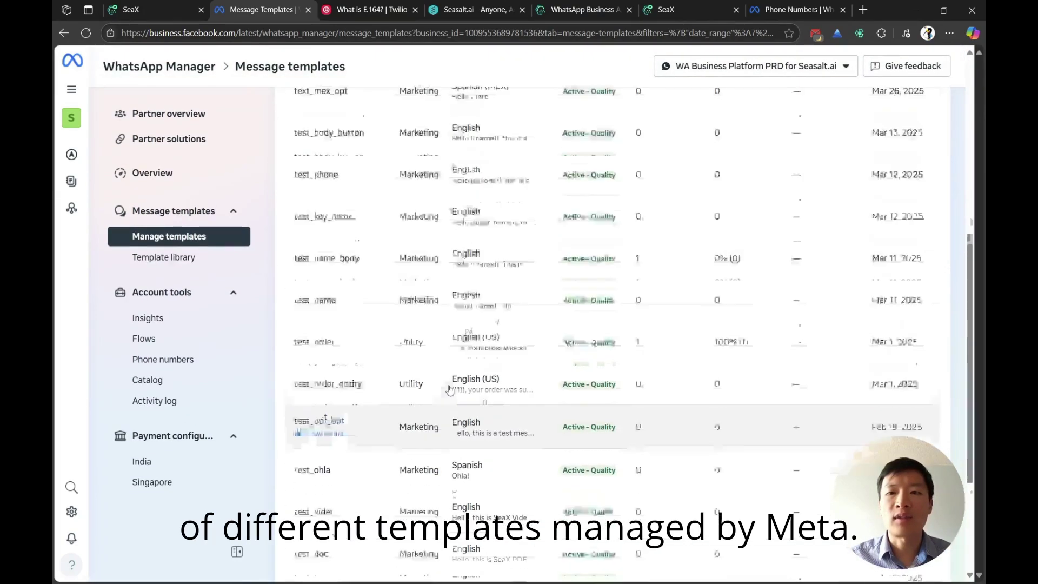
scroll(449, 390, "up", 7)
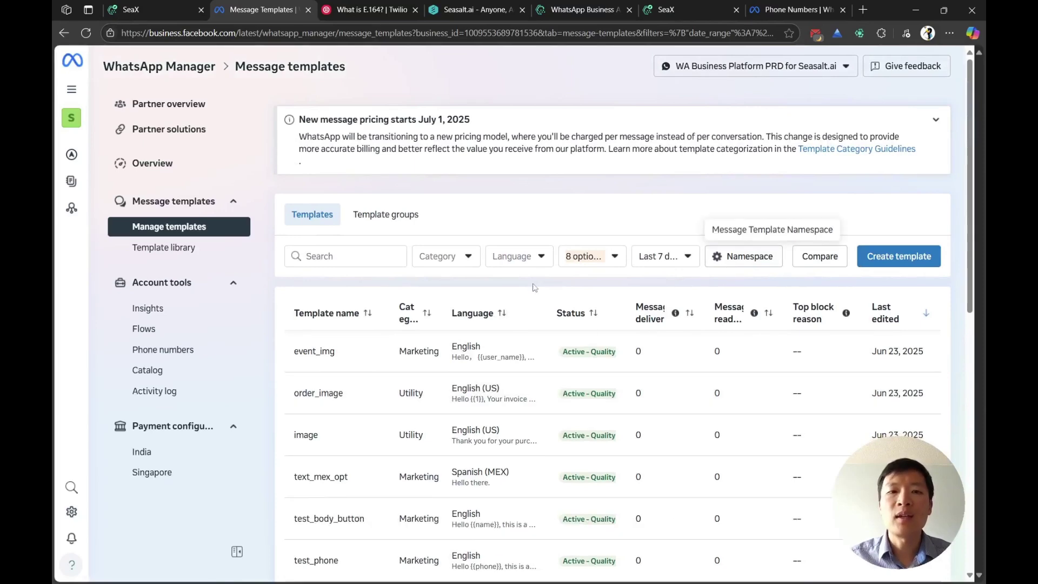
Step: Start a new Marketing template of the Default type, keep Name as the variable type and name the template asdfa
left_click(871, 259)
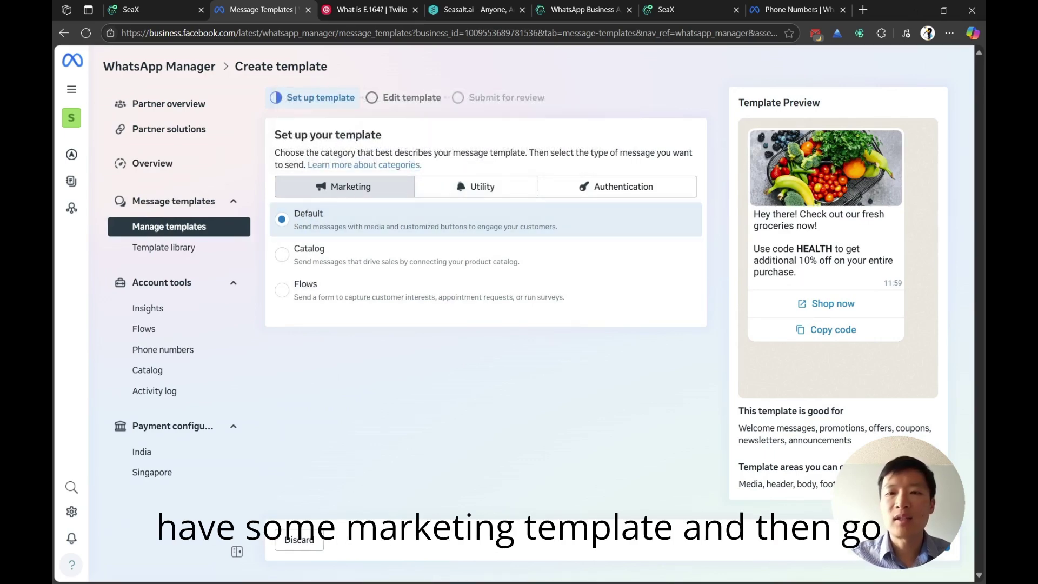
left_click(943, 547)
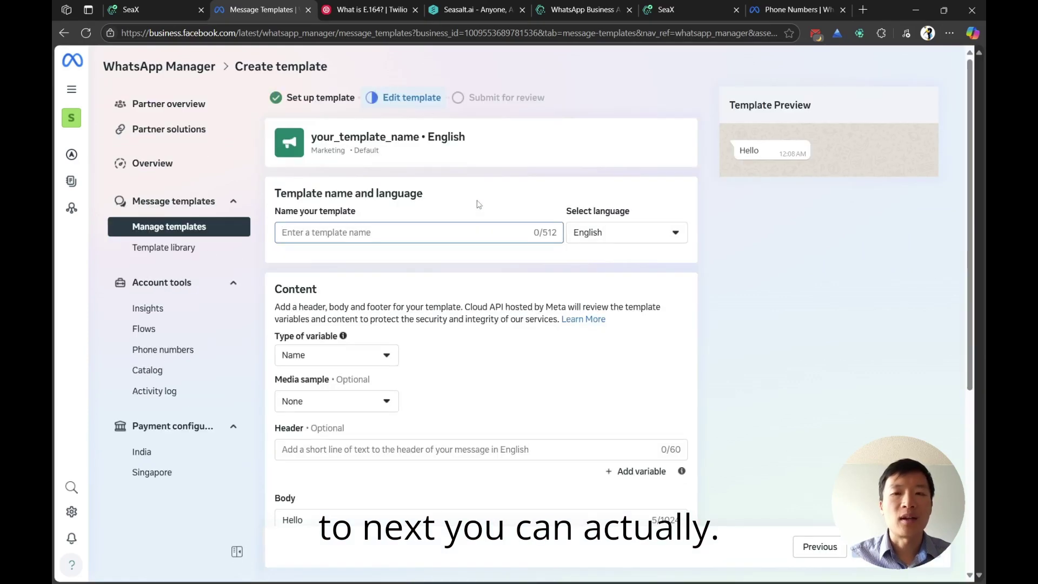
left_click(383, 335)
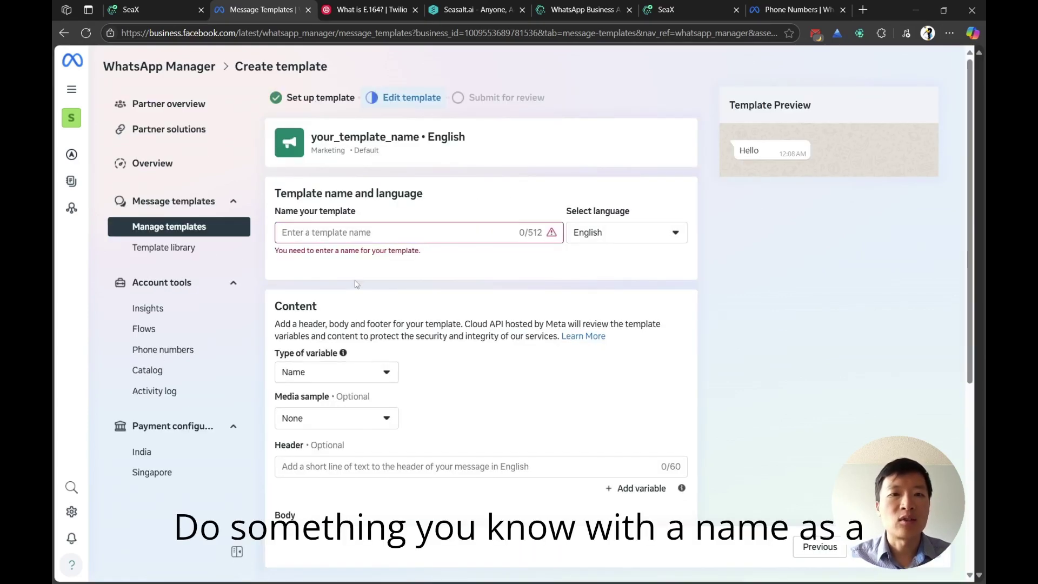
left_click(336, 370)
left_click(389, 372)
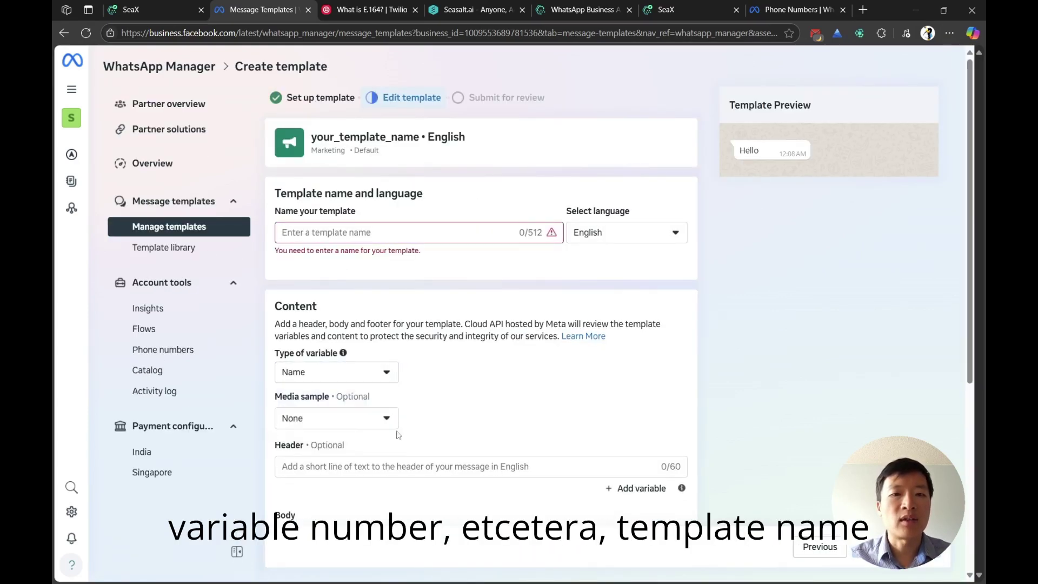
left_click(355, 234)
type("asdfa")
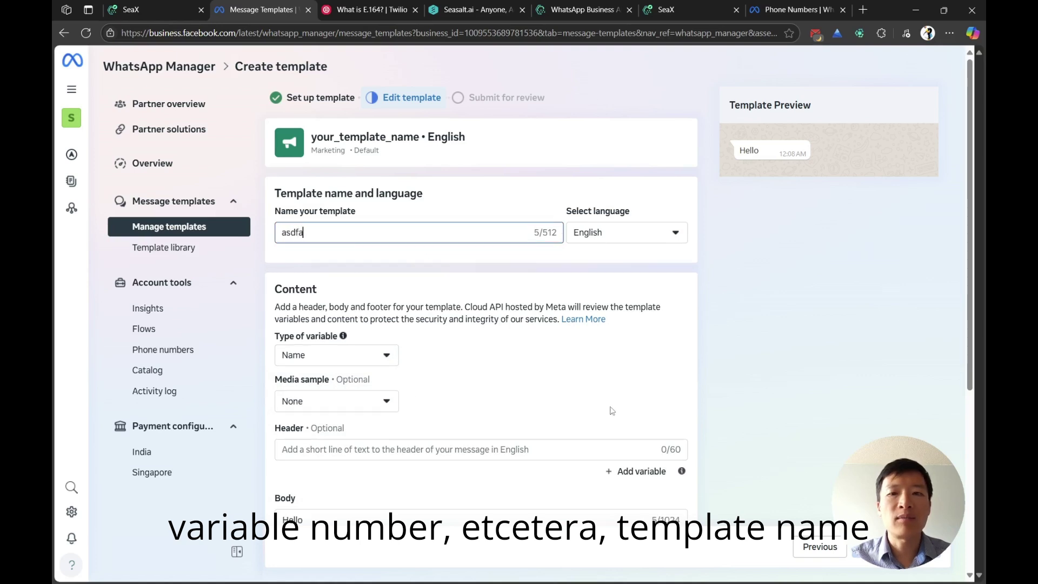
Step: Try the Image and Document media samples for the template, and set the media sample to Image
scroll(614, 403, "down", 2)
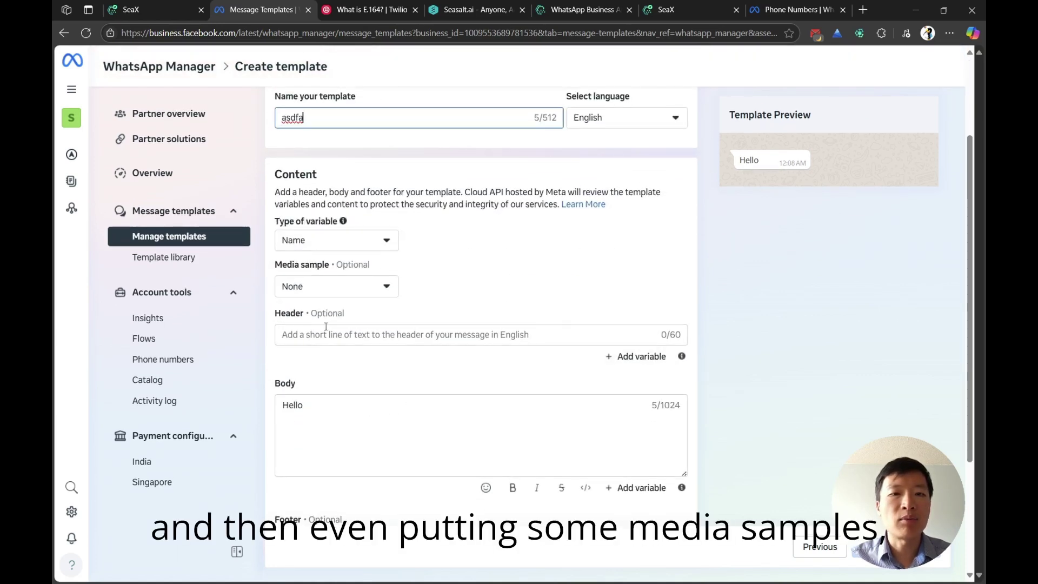
left_click(337, 291)
left_click(305, 334)
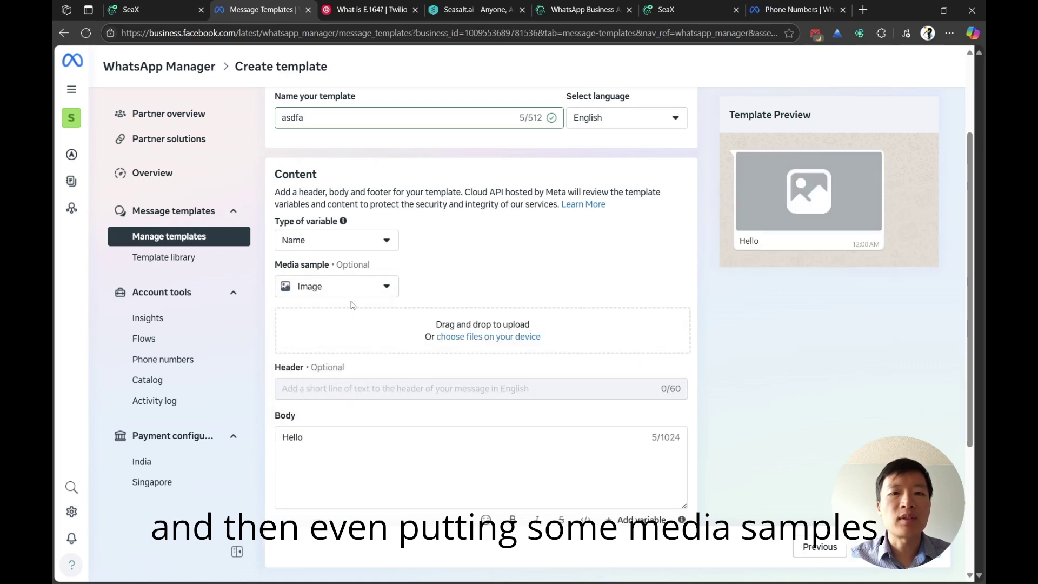
left_click(358, 291)
left_click(319, 375)
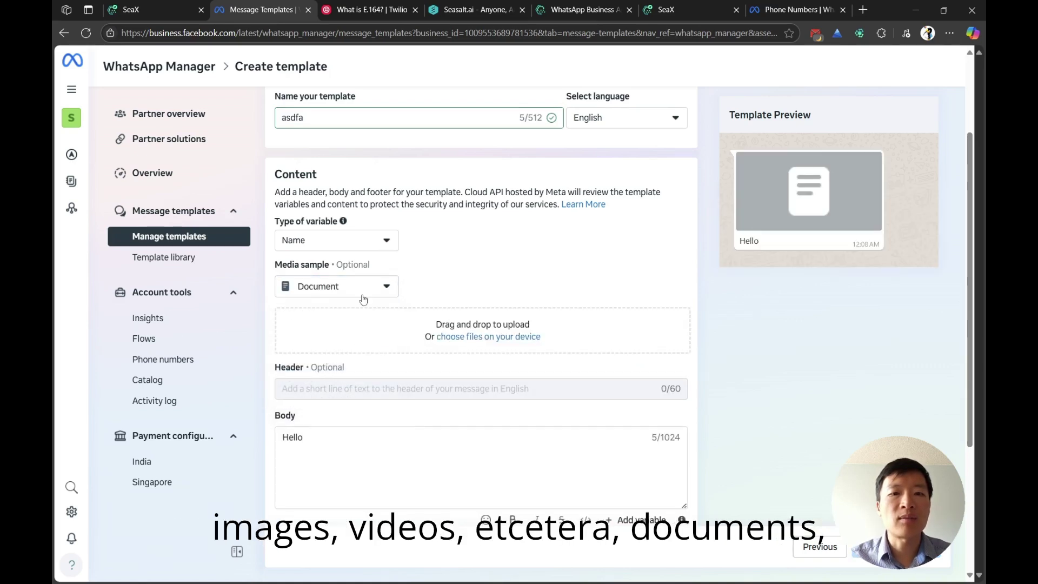
left_click(362, 295)
left_click(327, 336)
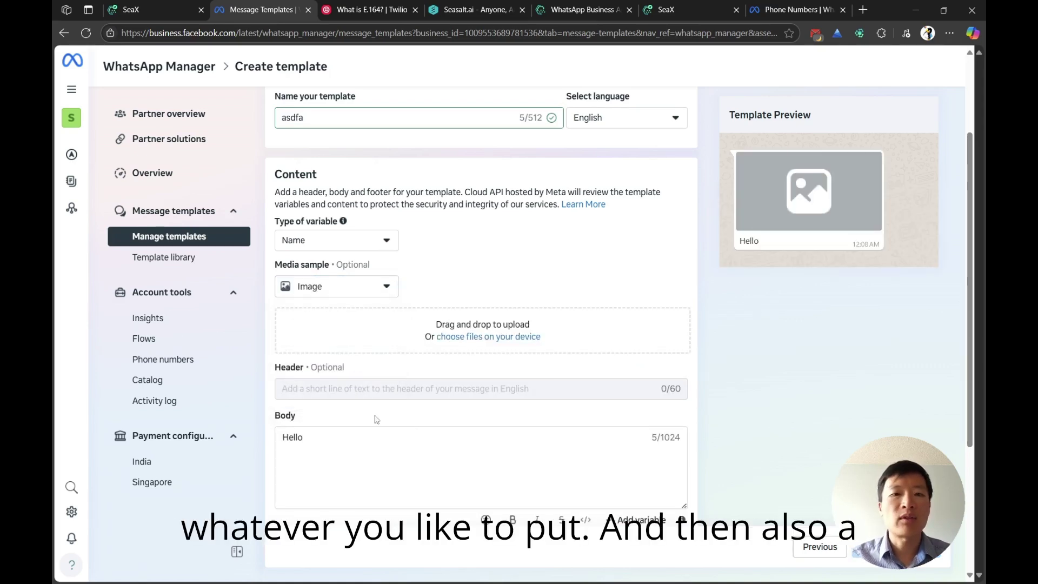
Step: Leave the footer empty and add a Complete Flow button and a Custom quick-reply button to the template
scroll(389, 400, "down", 4)
left_click(334, 366)
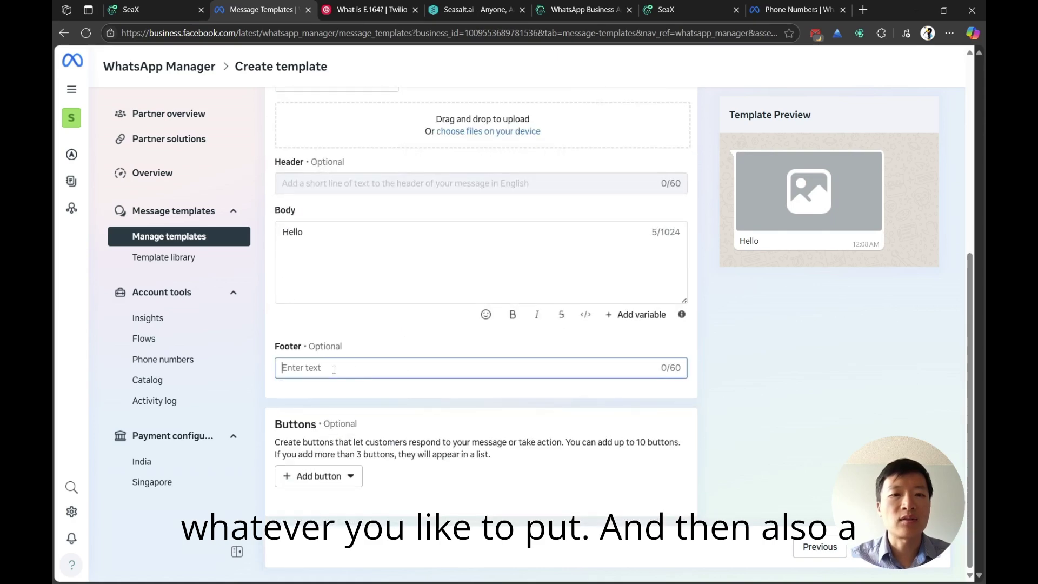
left_click(345, 483)
left_click(323, 423)
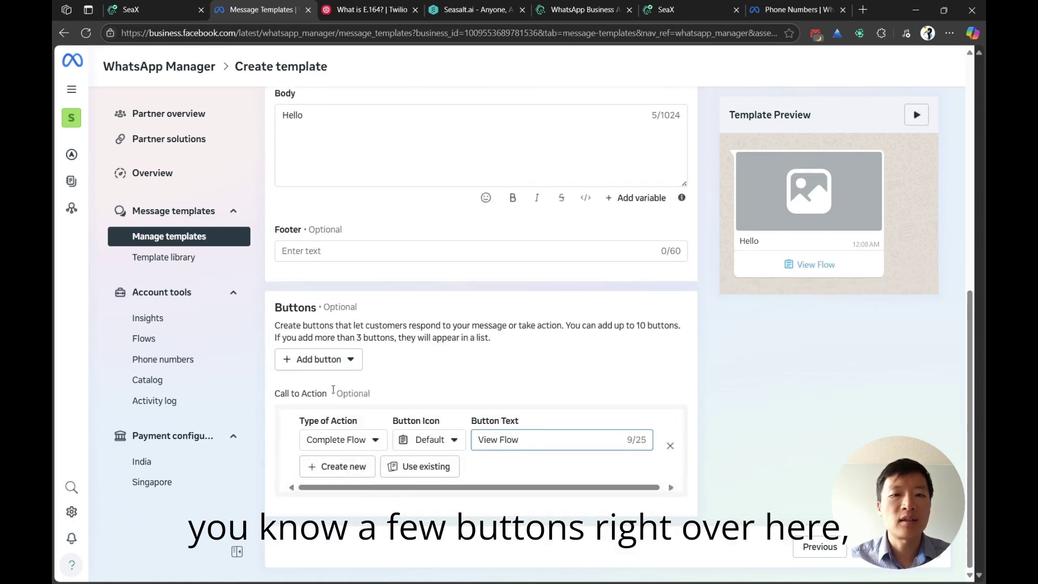
left_click(319, 359)
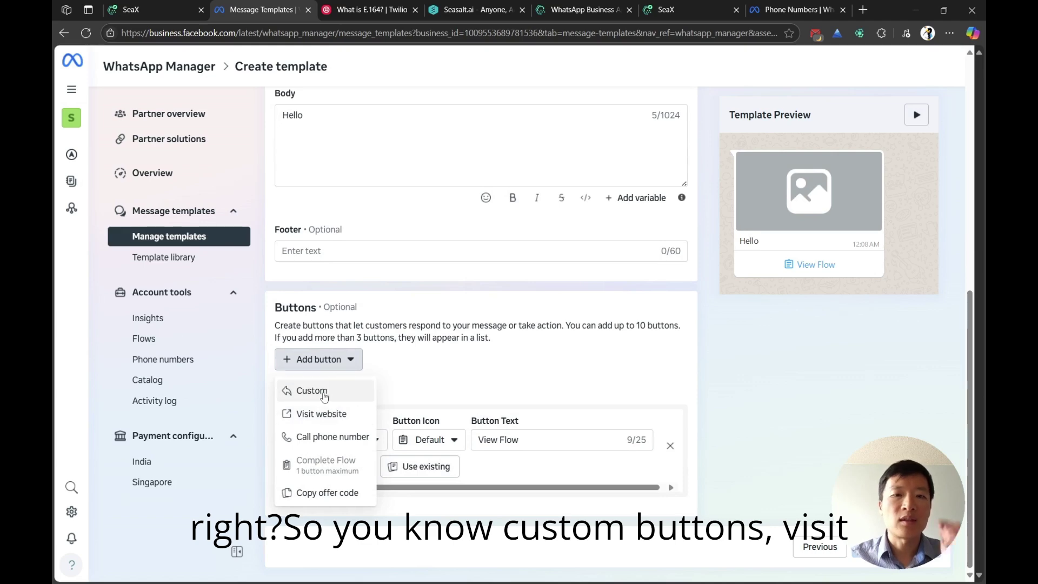
left_click(323, 392)
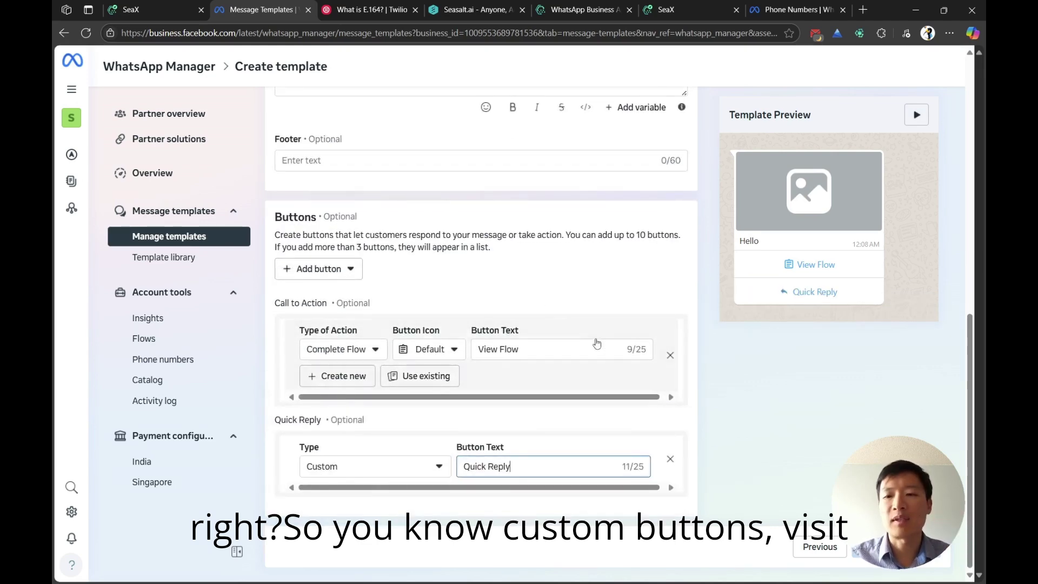
Step: Check over the drafted template and go back to the template setup, discarding the unsubmitted changes
scroll(597, 343, "up", 9)
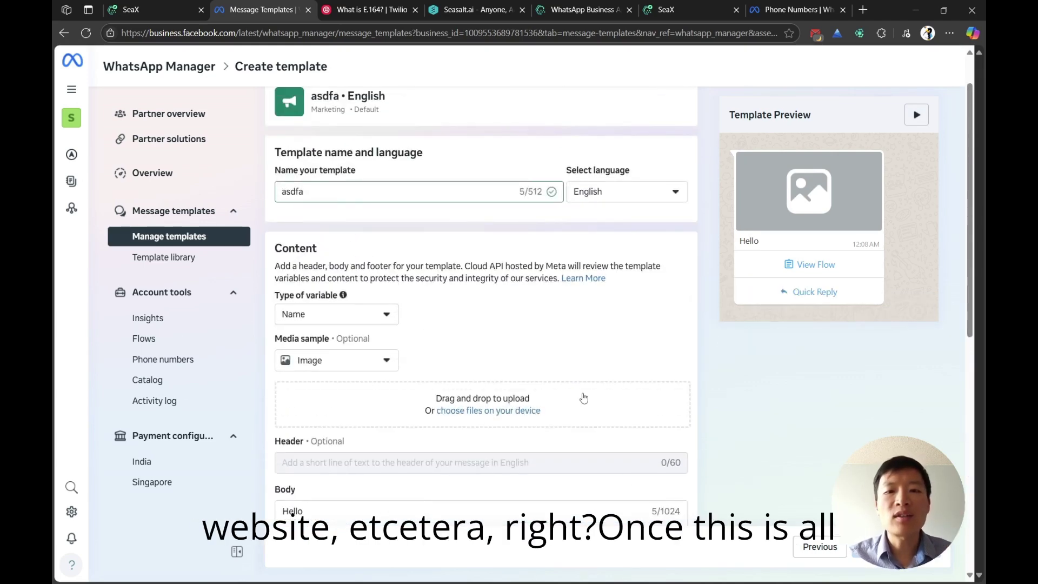
scroll(839, 457, "down", 5)
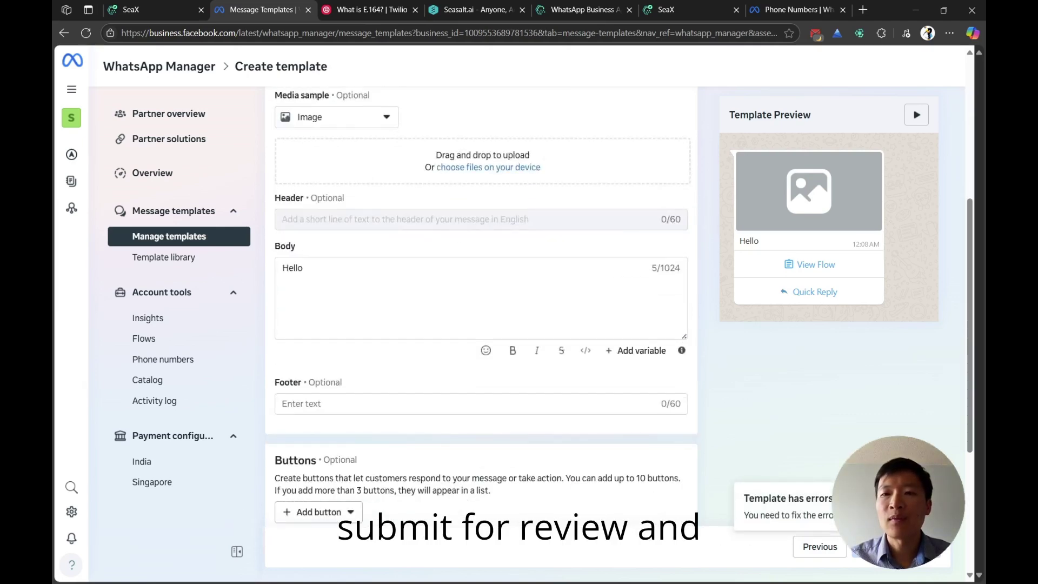
scroll(779, 412, "down", 4)
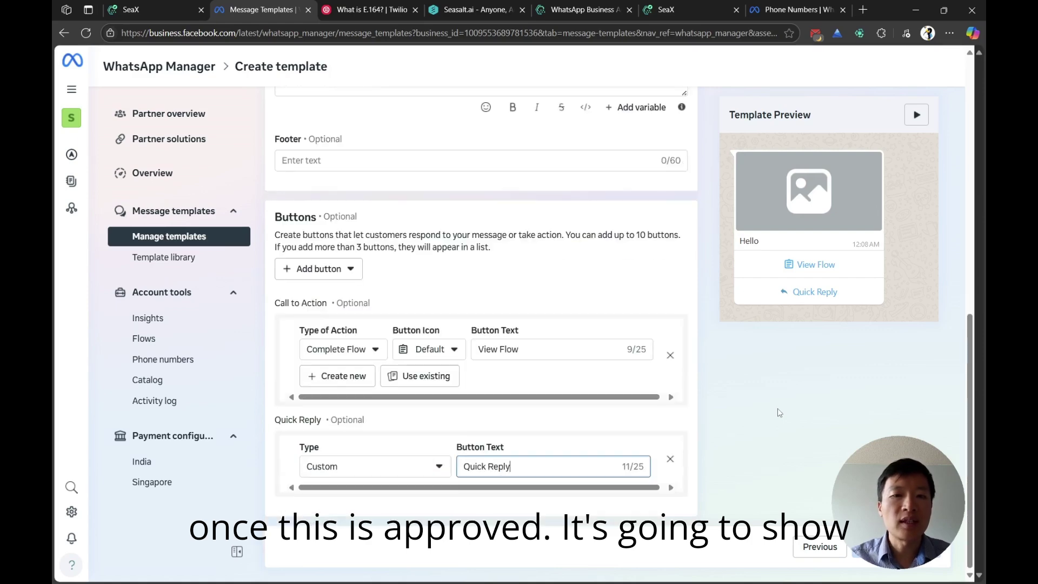
left_click(820, 547)
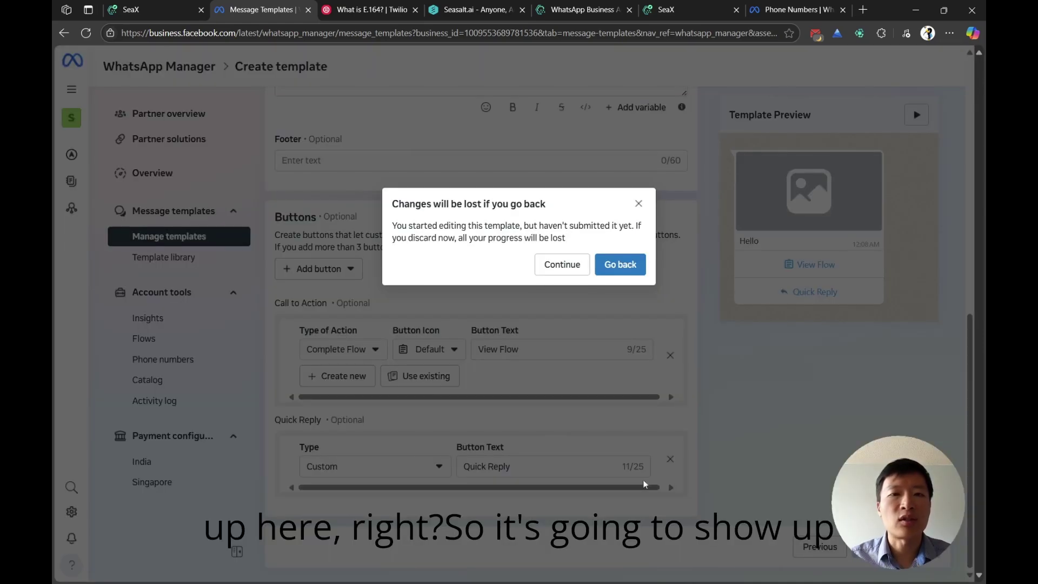
left_click(606, 273)
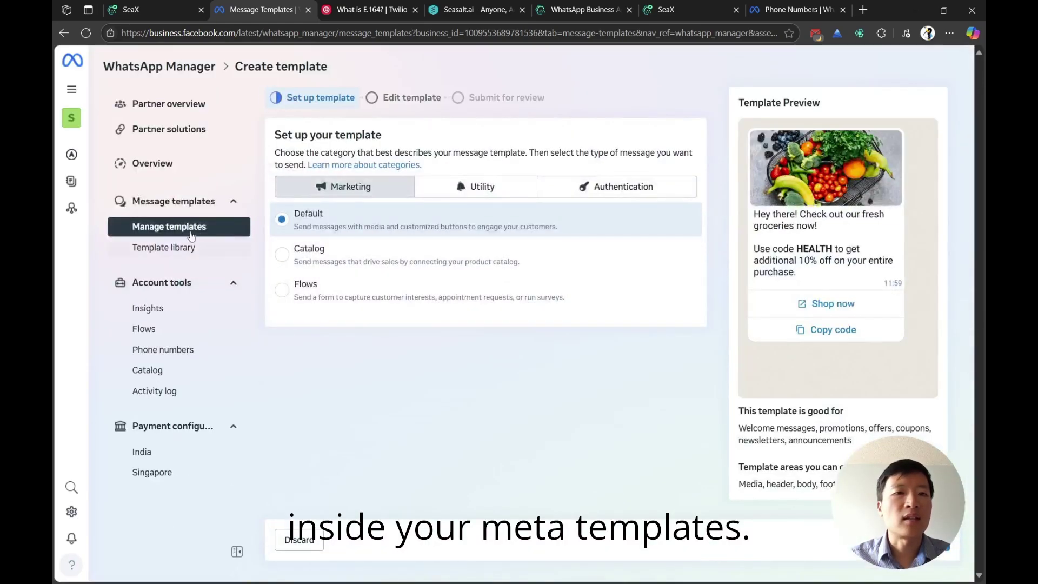
Step: Leave the template draft and look over the approval status of the existing message templates
left_click(318, 539)
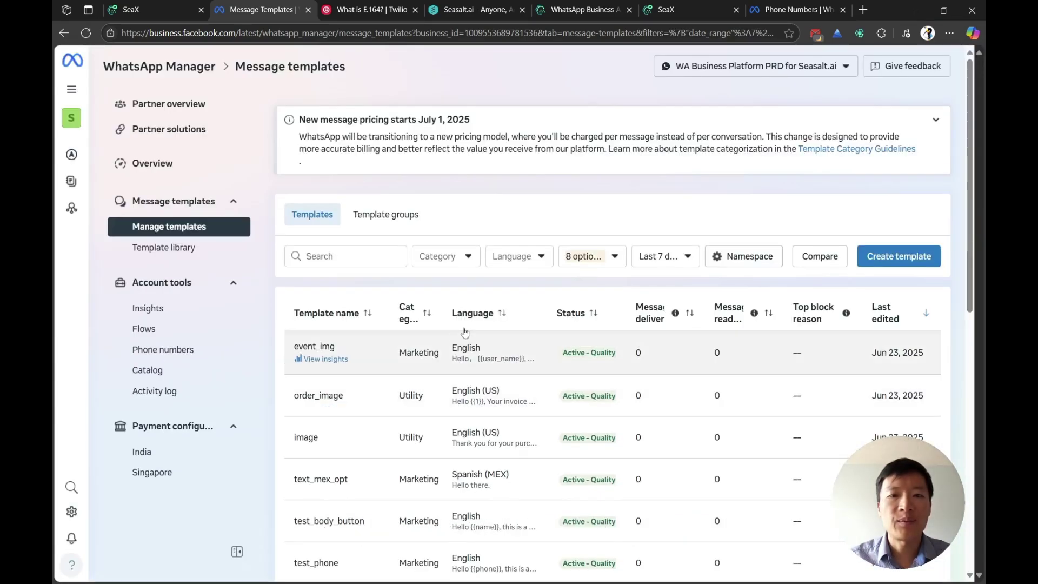
scroll(633, 386, "down", 10)
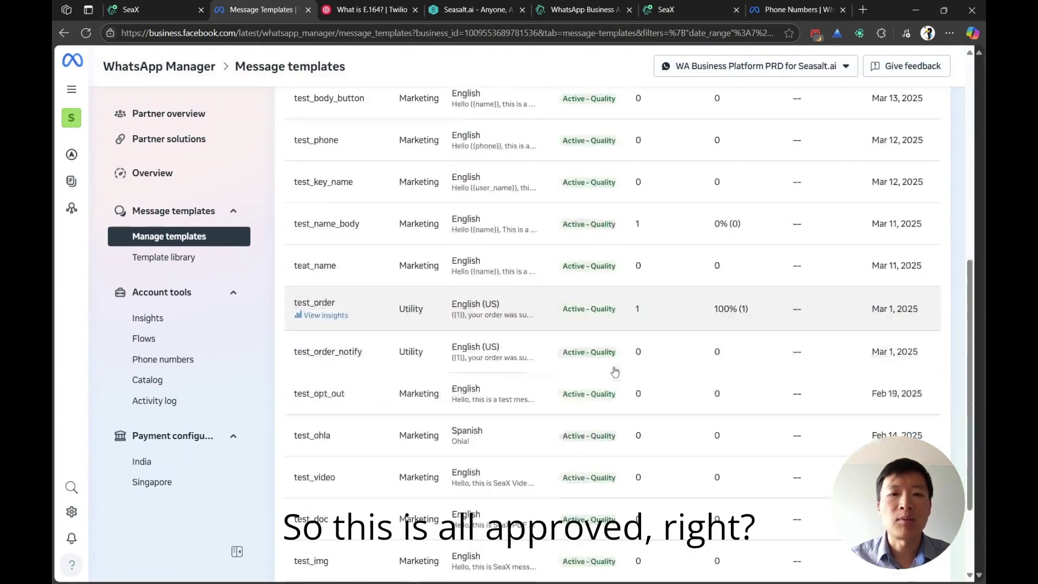
scroll(615, 375, "up", 5)
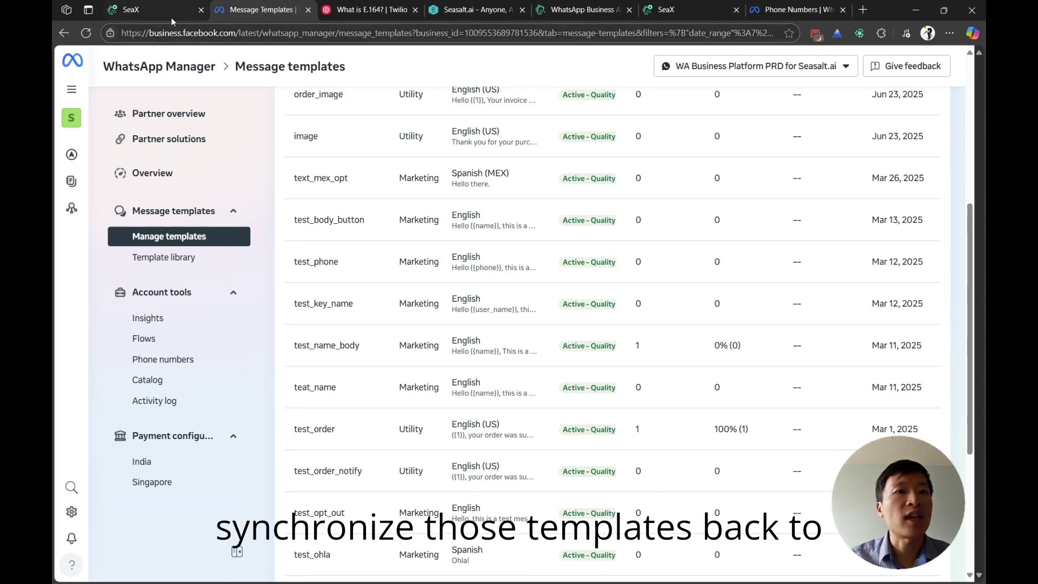
Step: Switch to SeaX and open the workspace's Channels settings in a separate browser tab
left_click(171, 18)
scroll(151, 441, "down", 2)
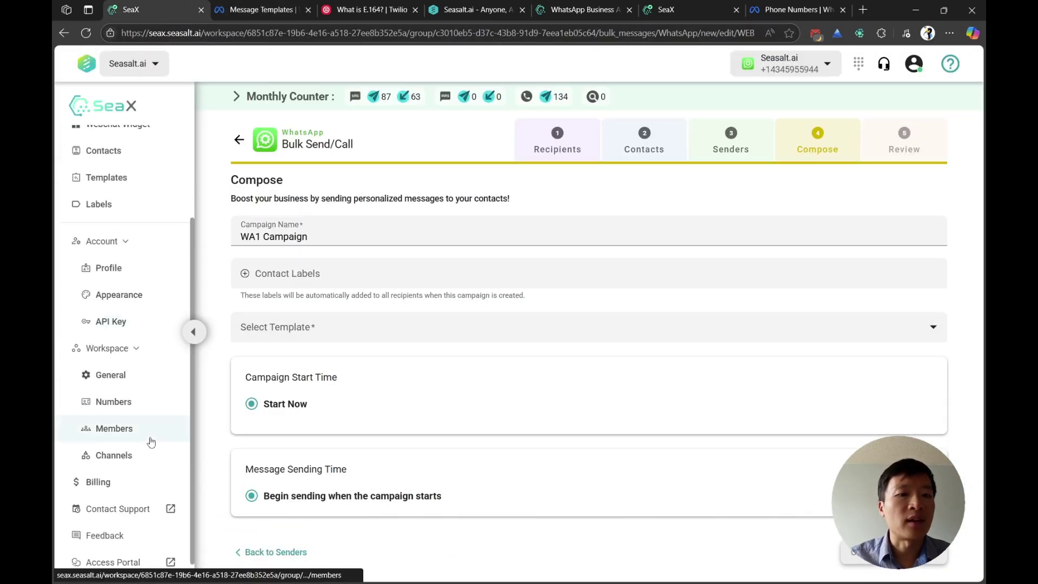
middle_click(115, 459)
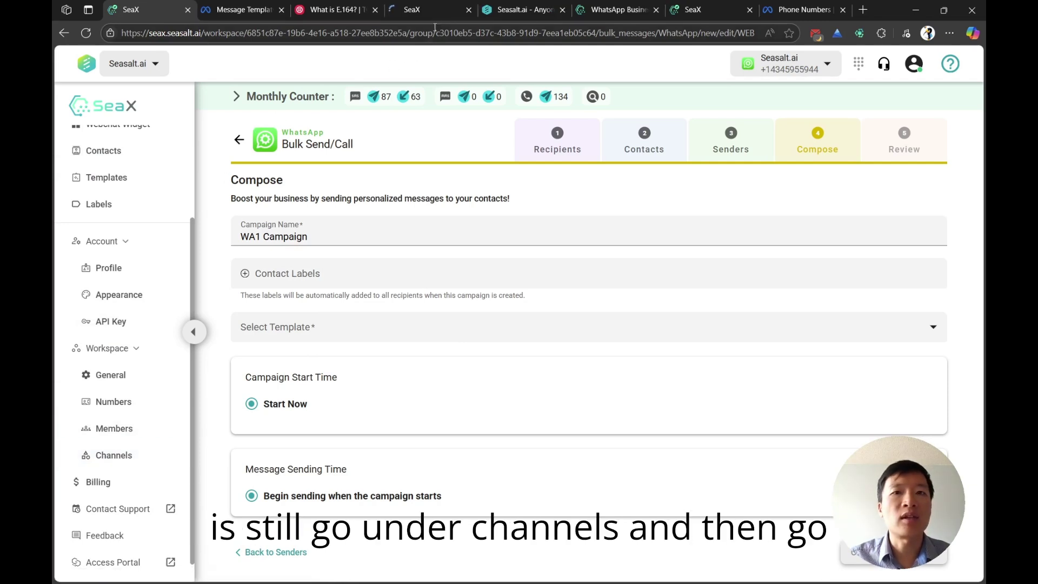
left_click(422, 10)
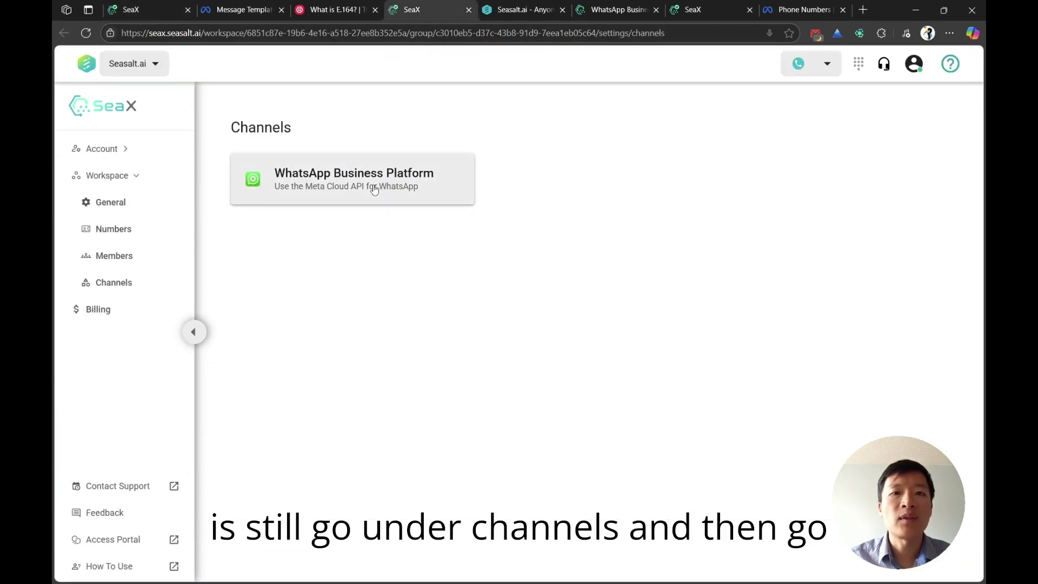
Step: Sync the message templates of the connected WhatsApp Business Platform account from WhatsApp
left_click(291, 184)
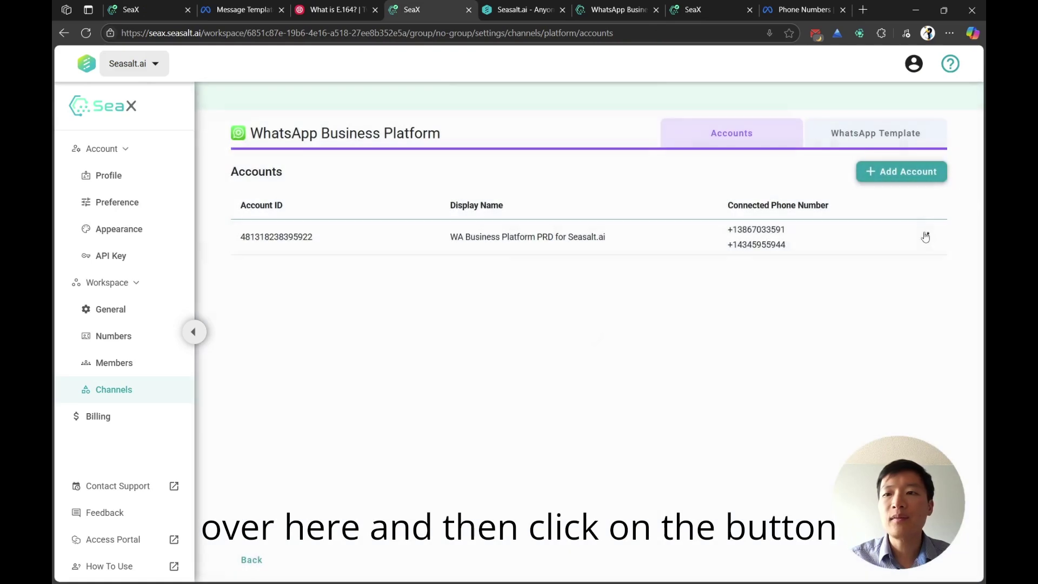
left_click(928, 236)
left_click(822, 284)
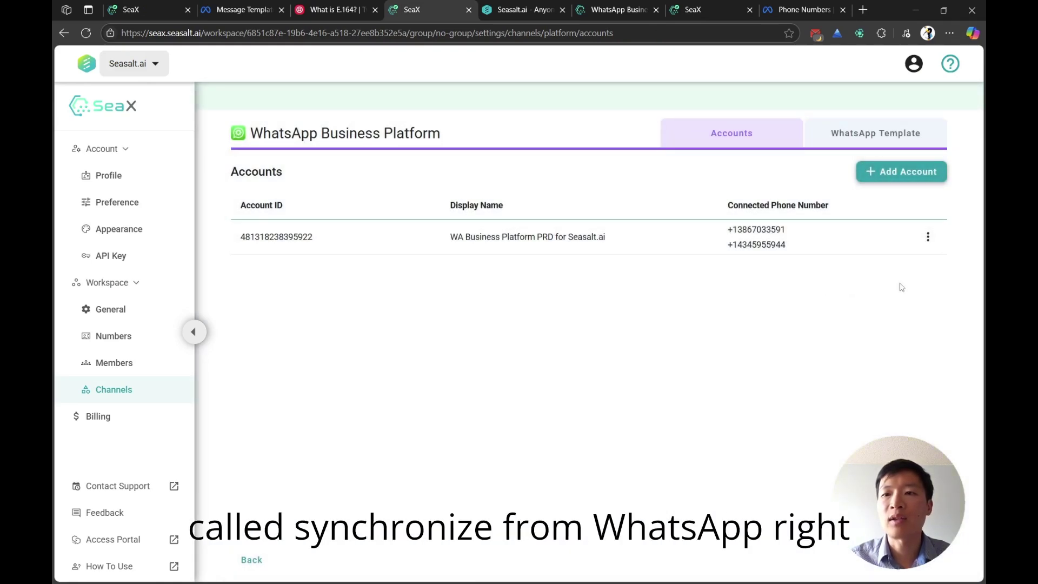
left_click(928, 240)
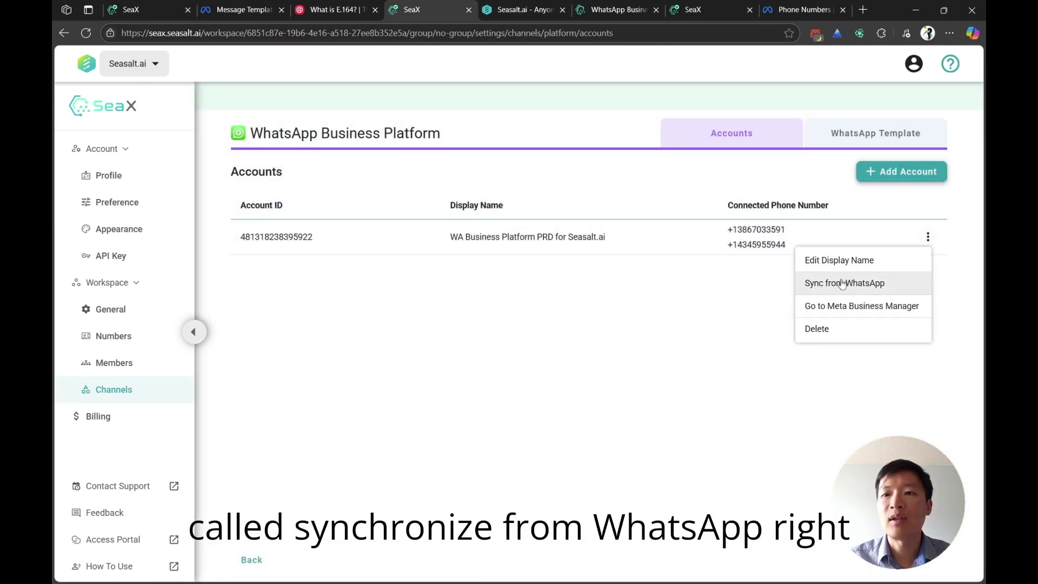
left_click(785, 273)
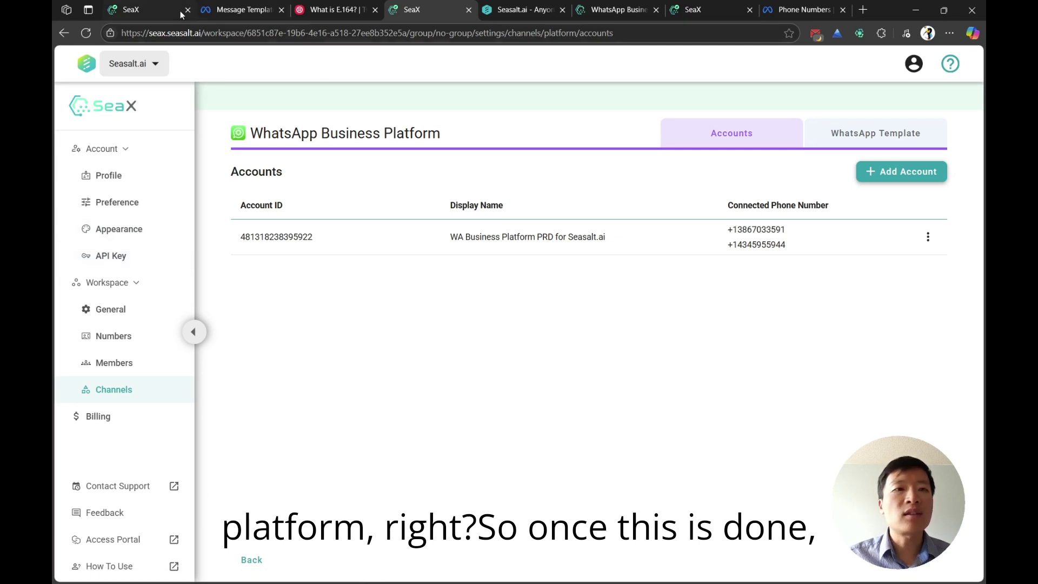
Step: Return to the WA1 Campaign draft, select the test_name_body template and continue to the review stage
left_click(145, 15)
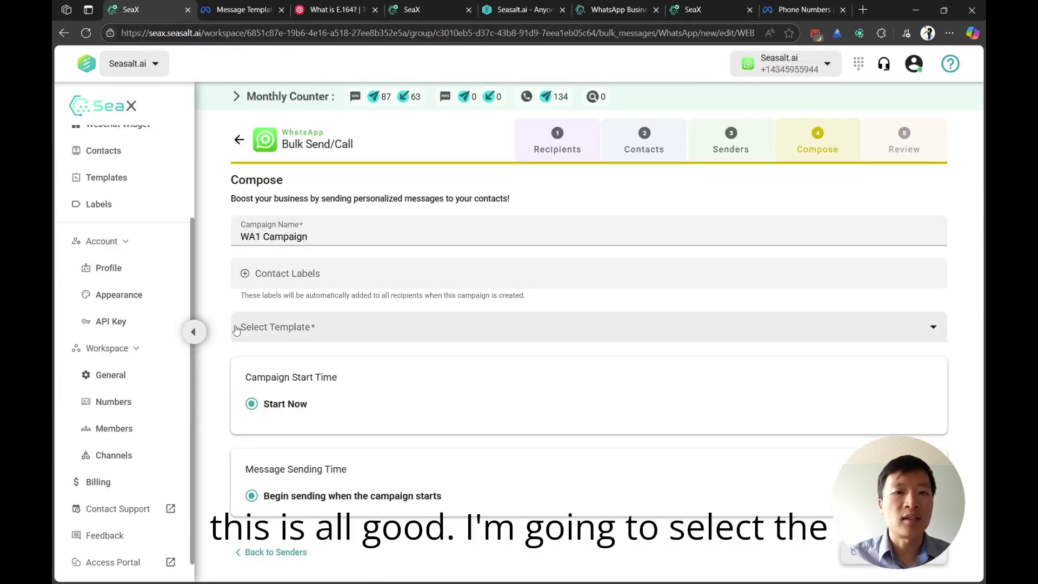
left_click(378, 333)
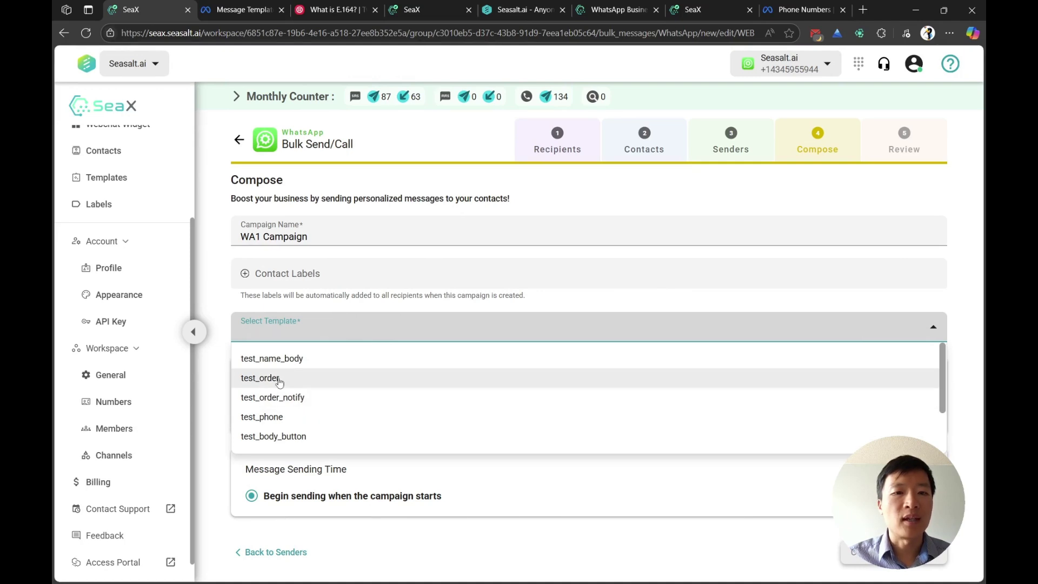
left_click(310, 361)
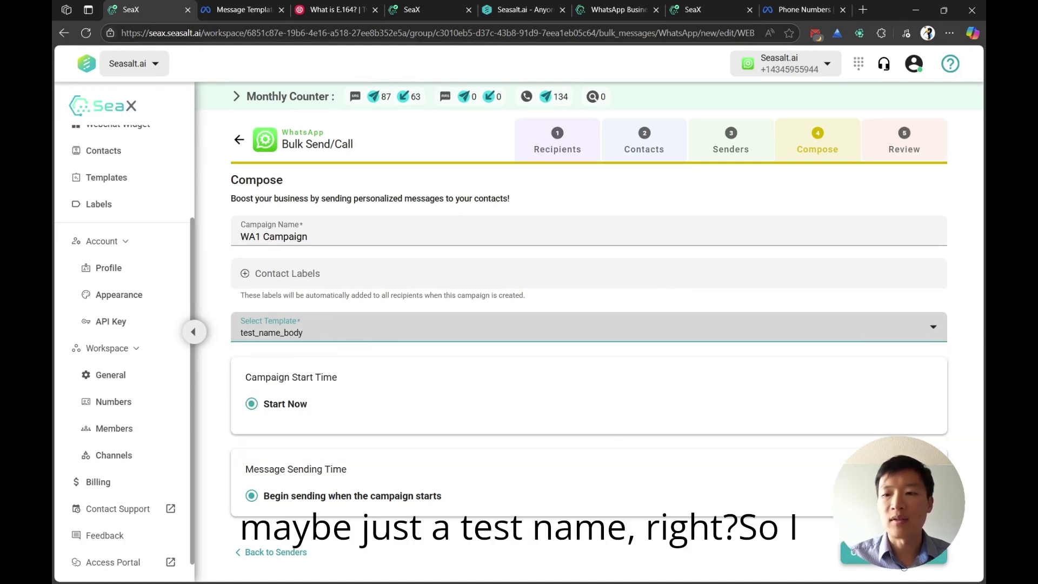
left_click(902, 561)
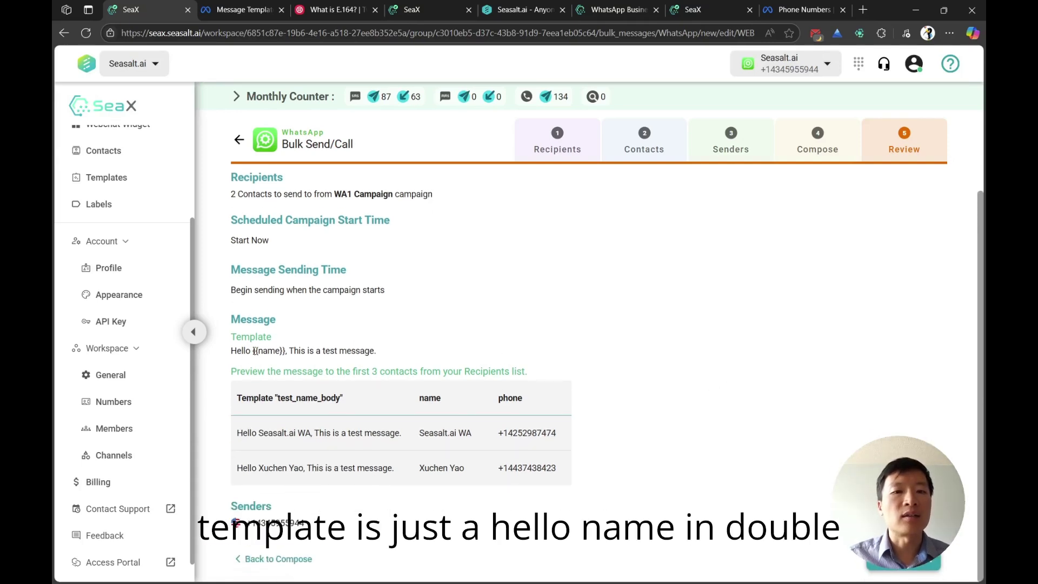
Step: Check the campaign's message preview, try cancelling the dispatch during its countdown, and send the campaign
left_click(322, 353)
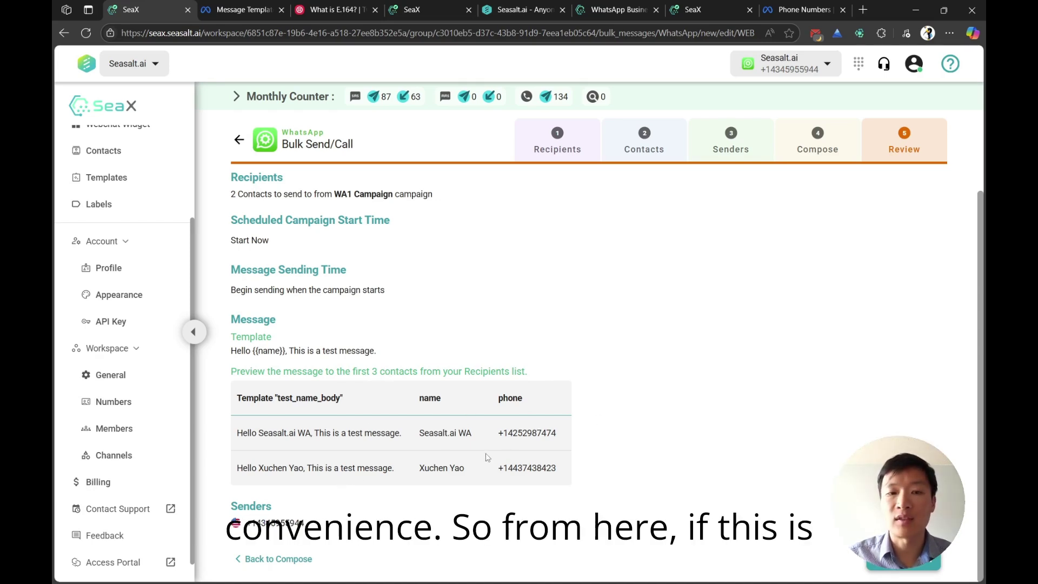
left_click(901, 568)
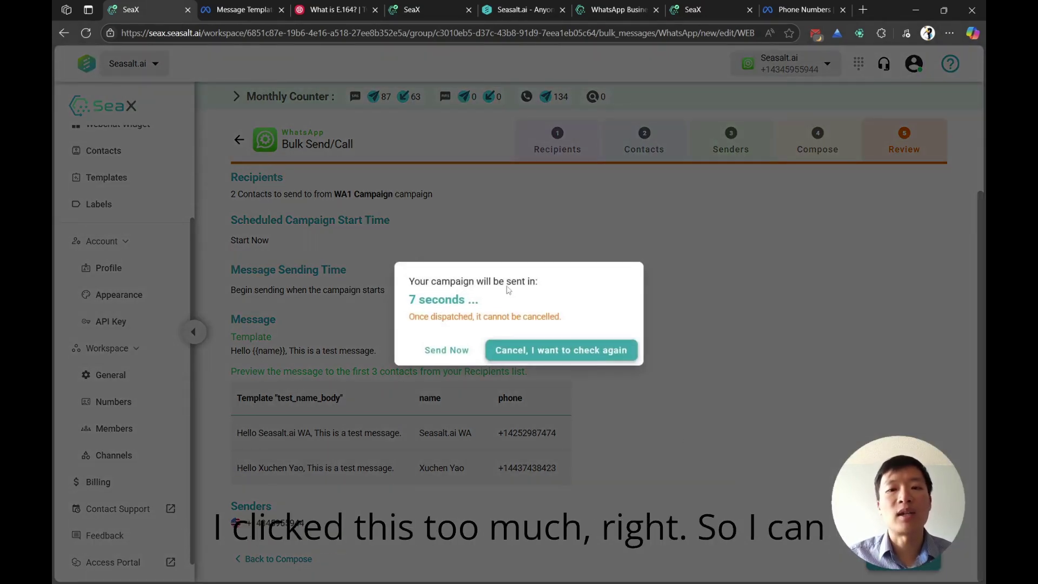
left_click(577, 351)
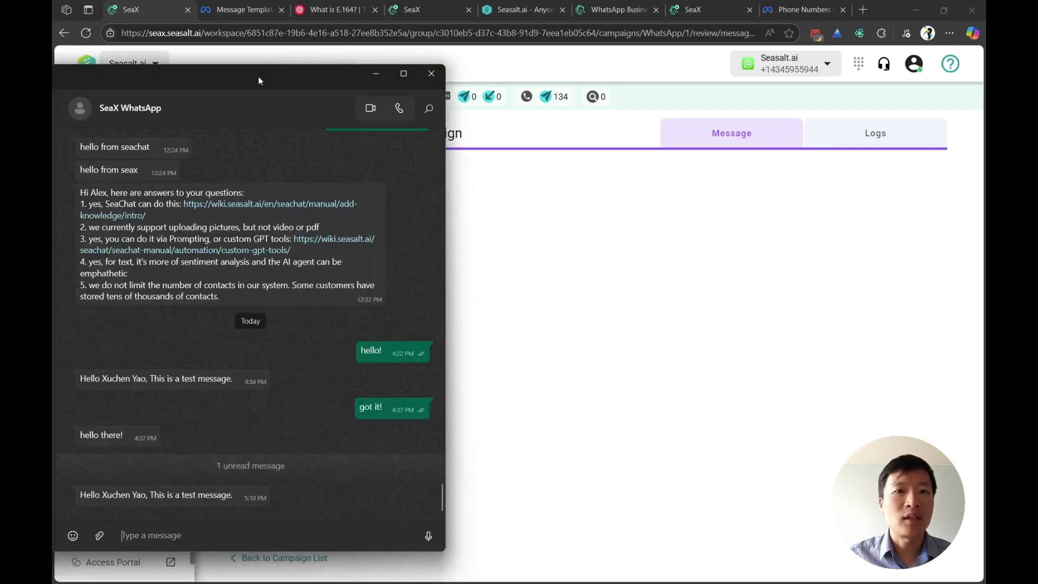
Step: Read the newly received campaign message in the SeaX WhatsApp chat, checking the personalized name
left_click_drag(108, 495, 141, 495)
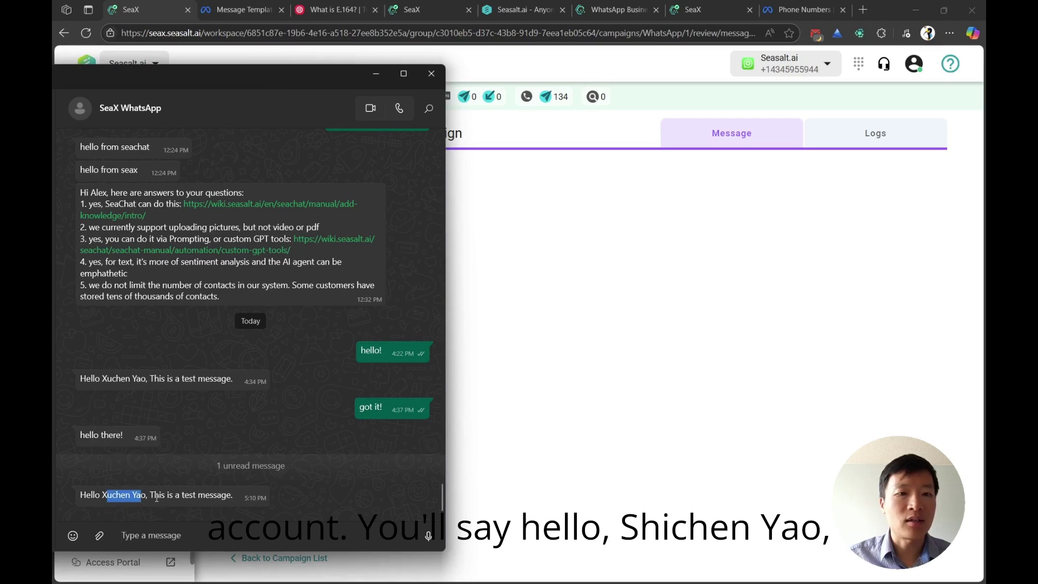
left_click(282, 487)
left_click(595, 458)
key("alt+Tab")
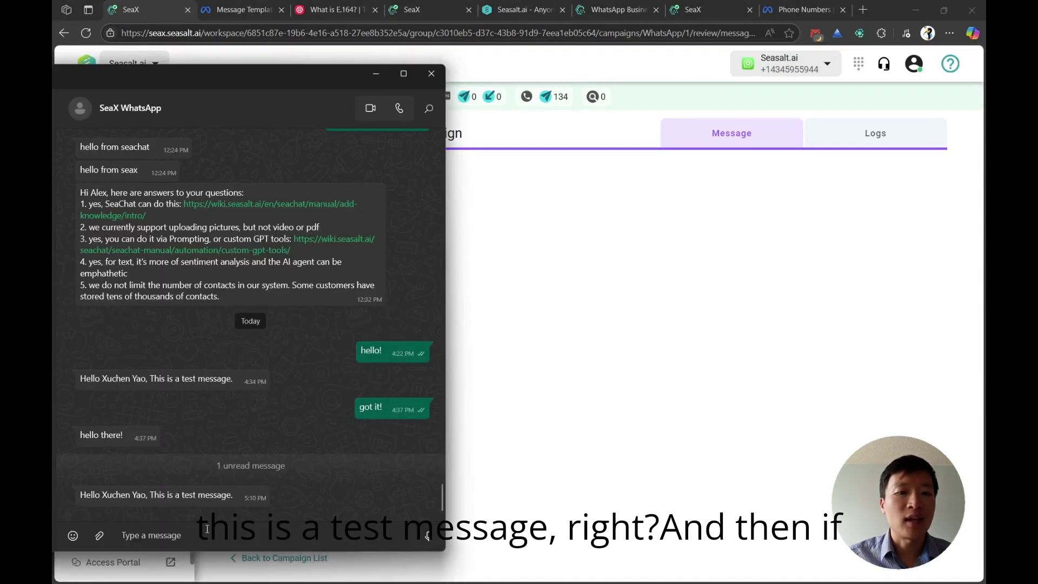
Step: Reply "hi! i got your msg" to the campaign message in the WhatsApp chat
left_click(211, 535)
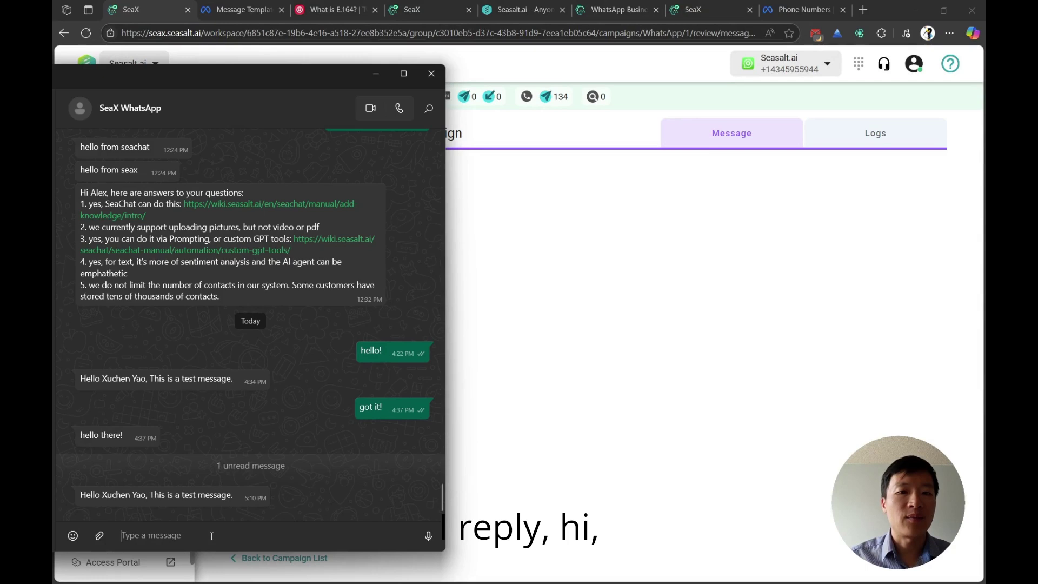
type("he")
type("i! i gt your")
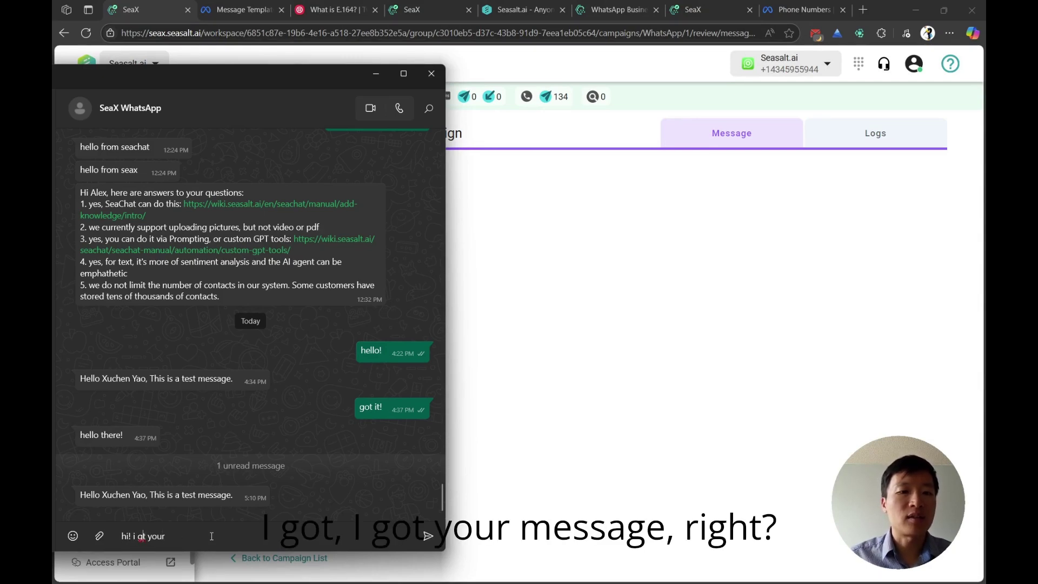
type("o msg")
key("Return")
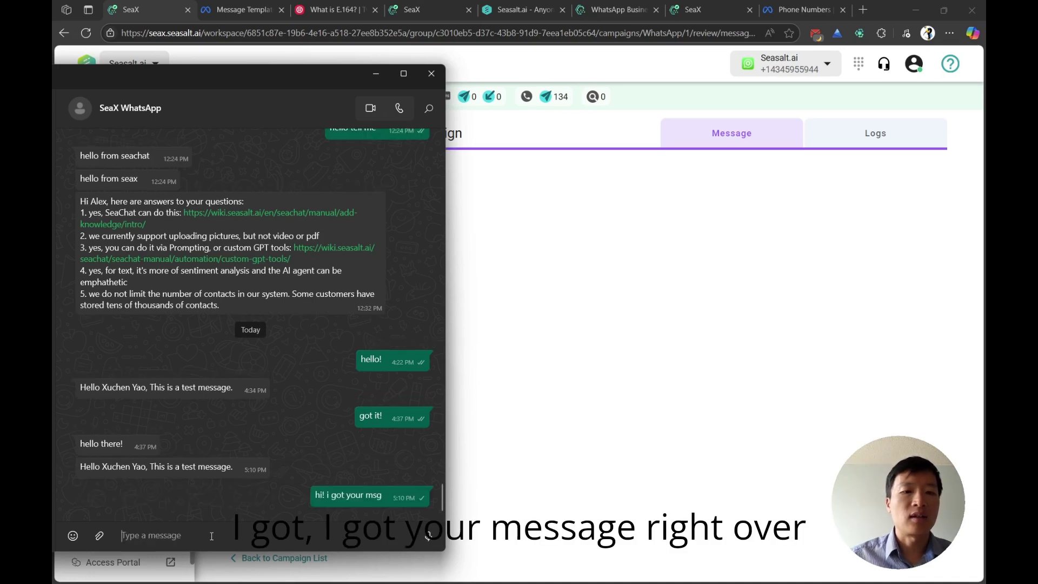
Step: Switch back to SeaX and open the conversation of the contact who replied to the campaign
left_click(630, 217)
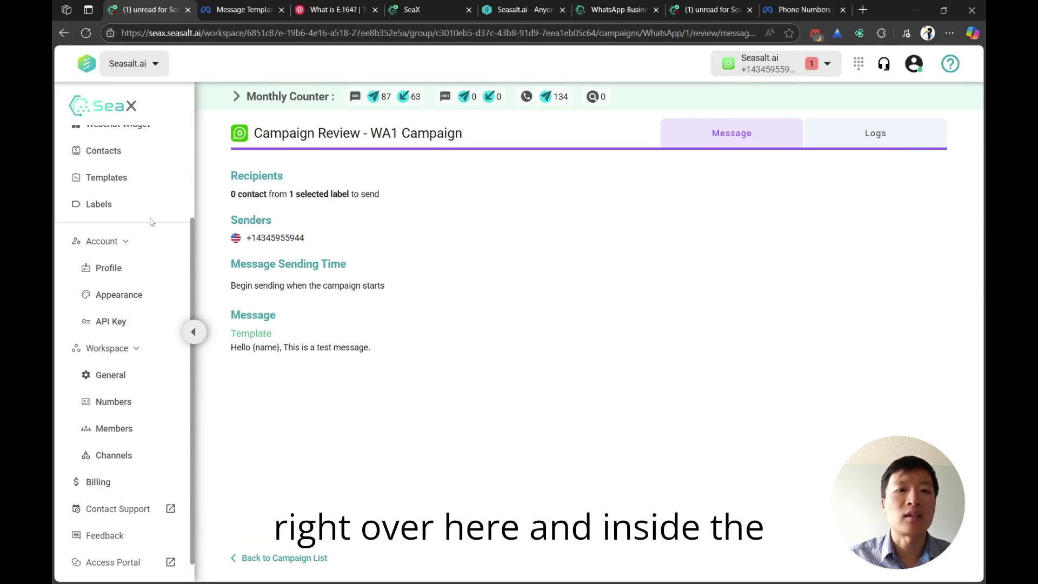
scroll(146, 222, "up", 3)
left_click(123, 147)
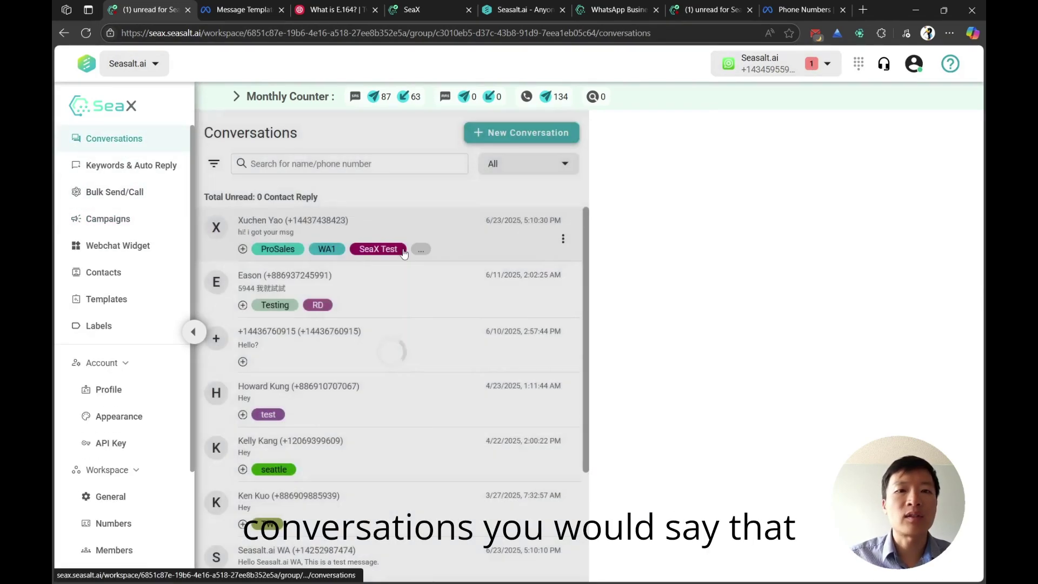
left_click(317, 235)
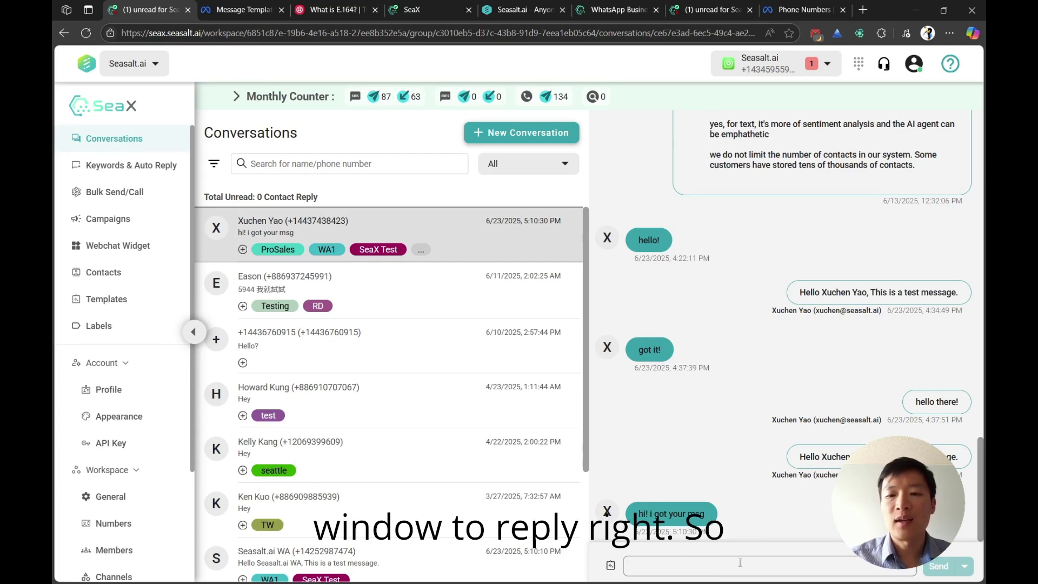
Step: Send "hello reply back!" to the contact from SeaX, check it in the WhatsApp chat, and return to SeaX
type("hello reply")
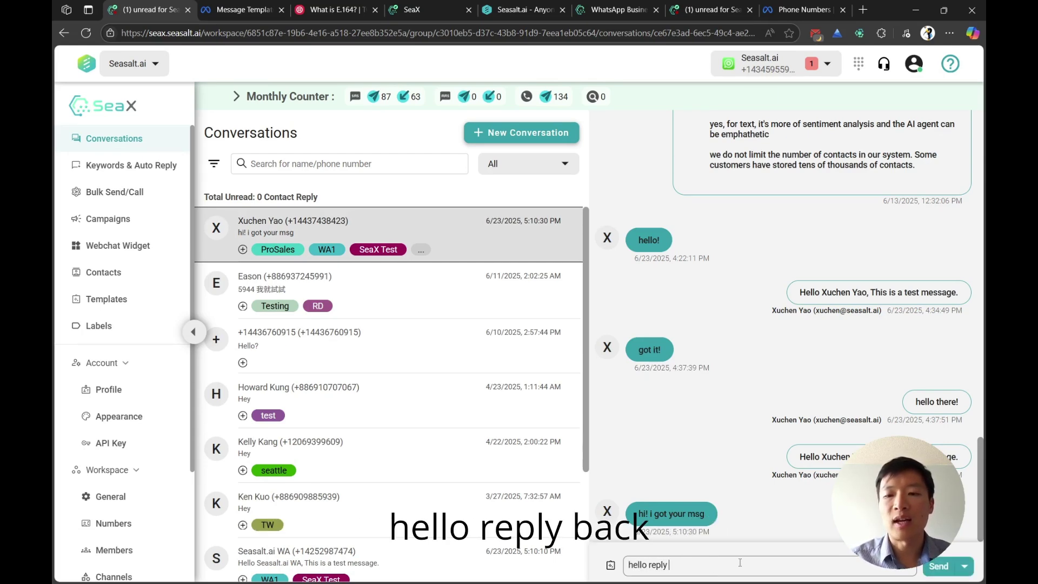
type(" back")
key("Return")
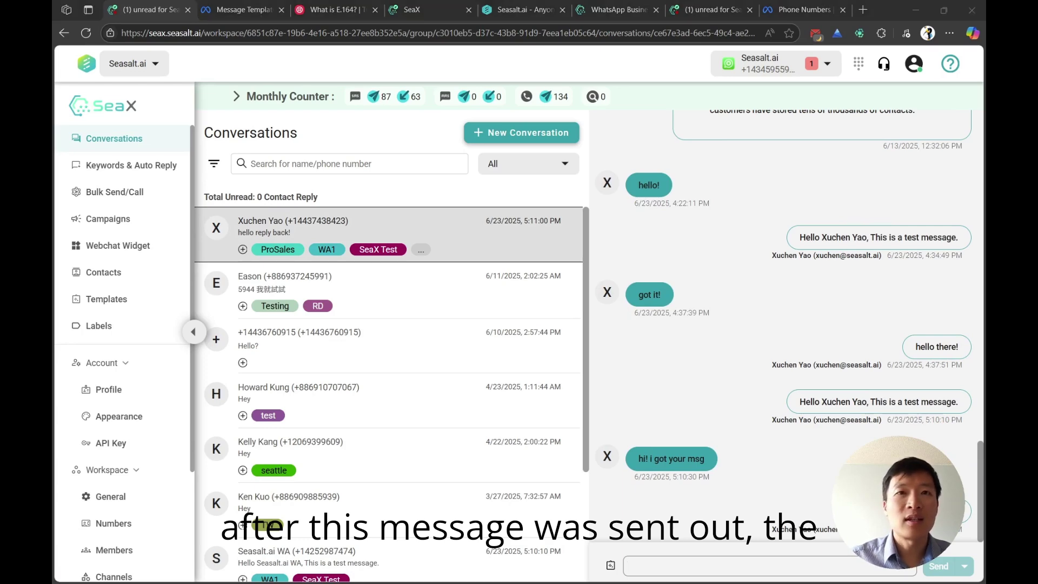
key("alt+Tab")
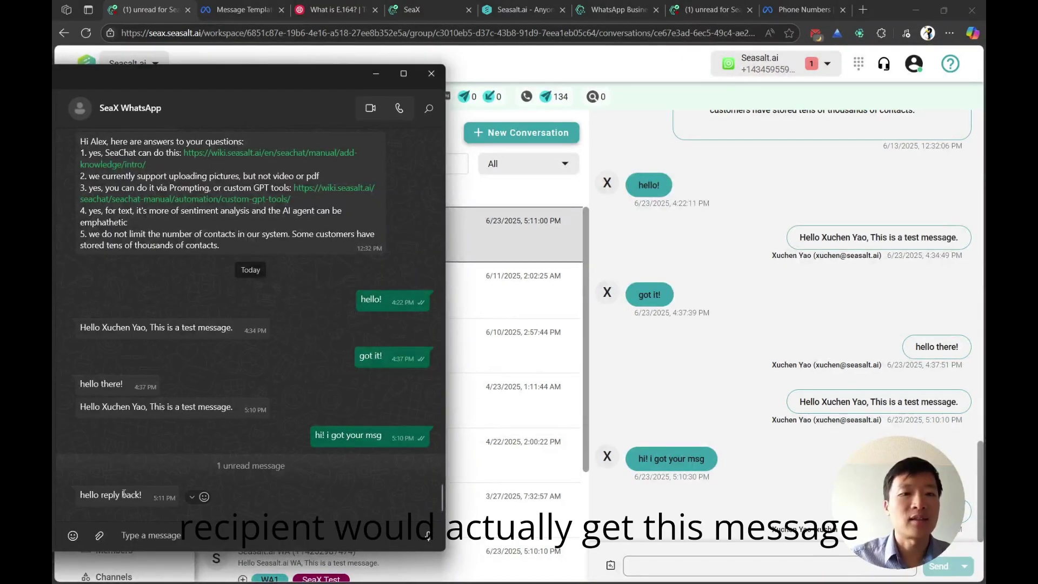
left_click(664, 413)
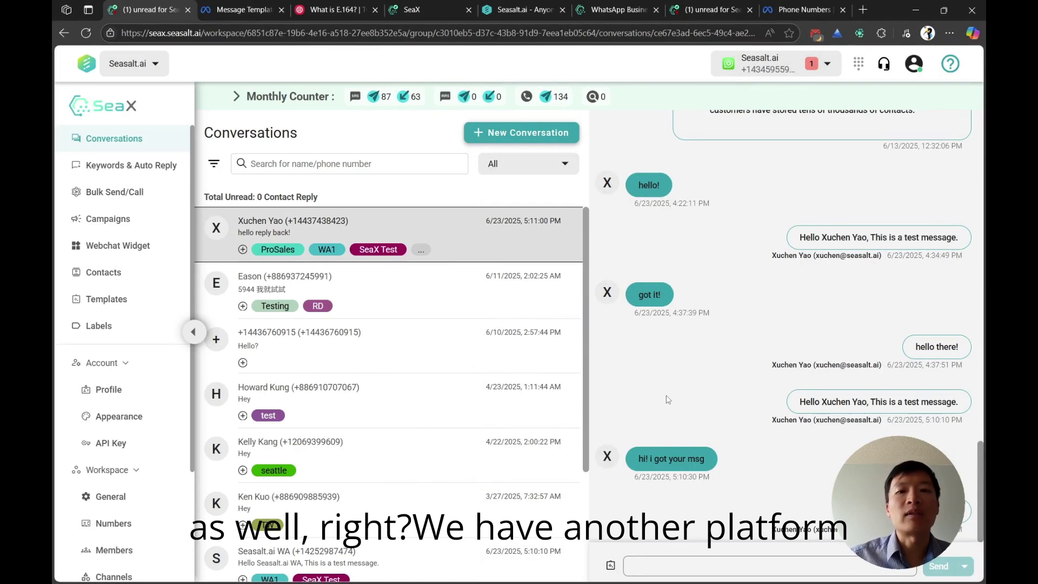
Step: Go to the Seasalt.ai website and look over the SeaChat product page
left_click(530, 12)
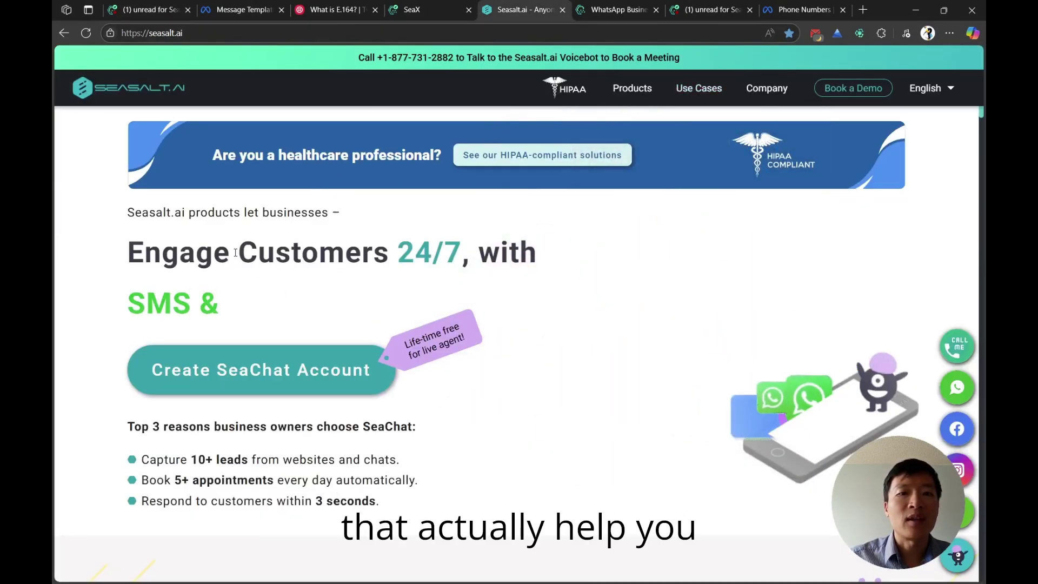
mouse_move(633, 92)
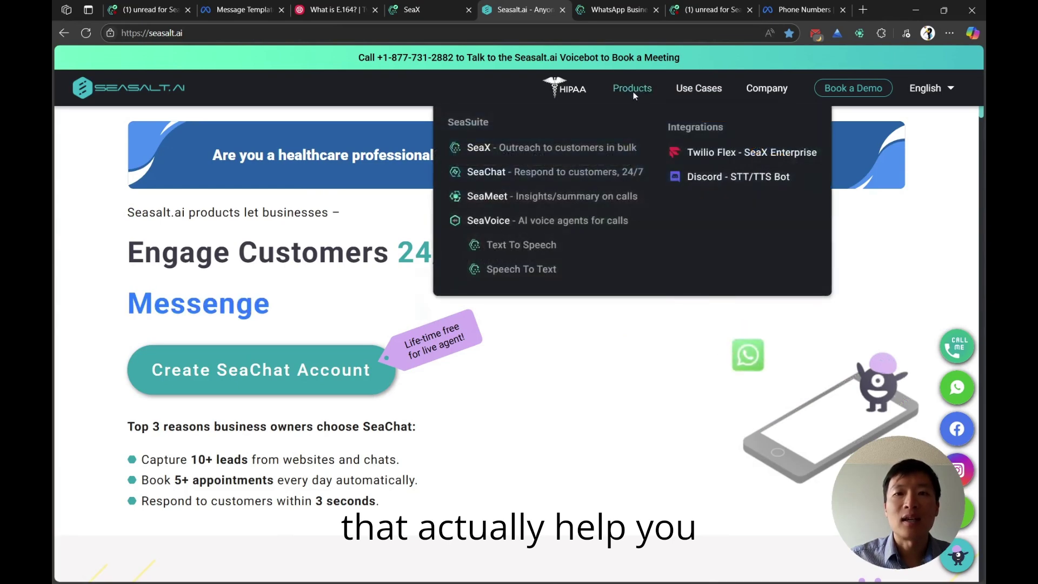
left_click(537, 172)
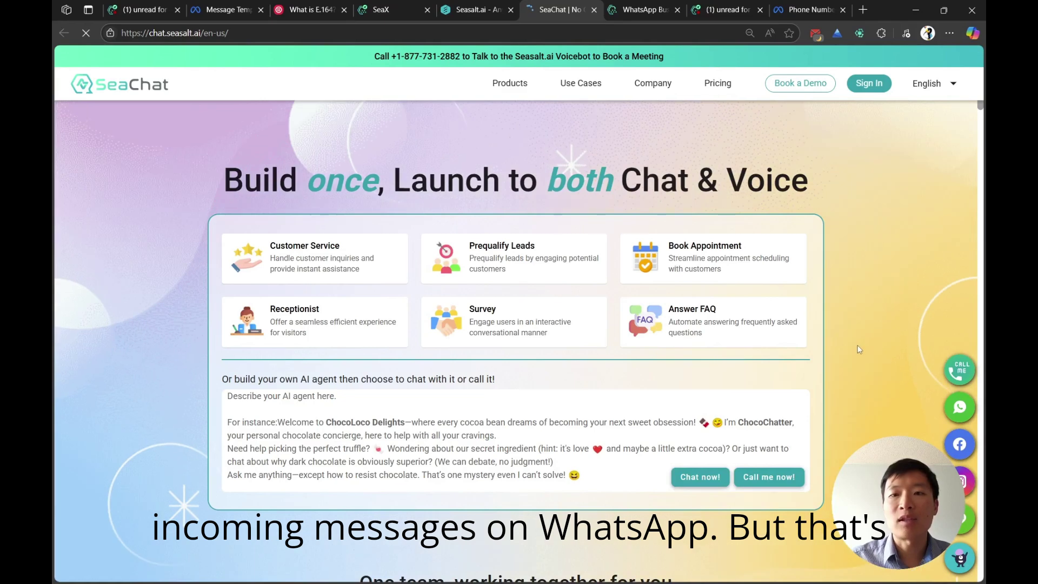
scroll(858, 356, "down", 3)
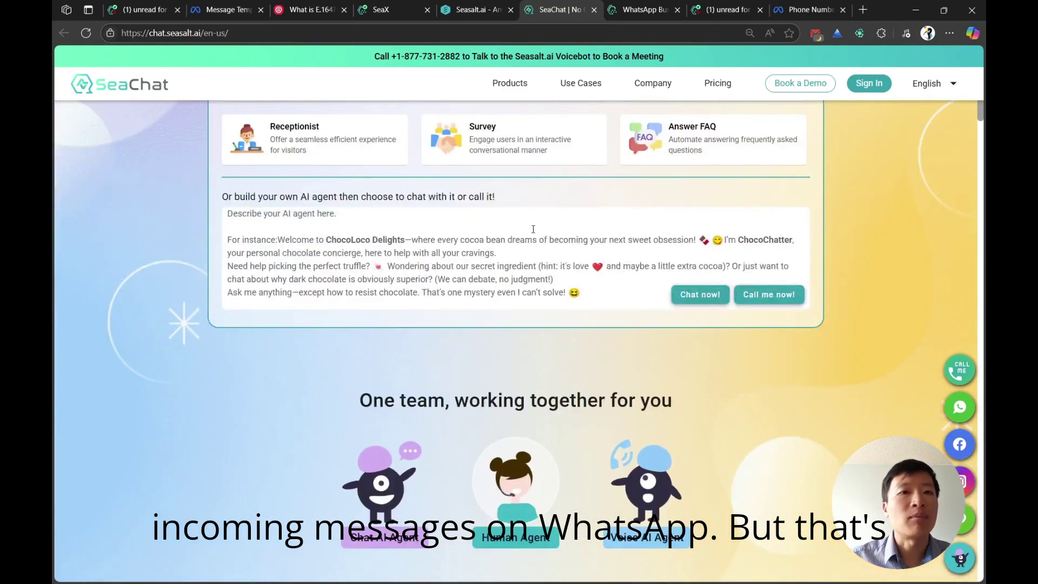
Step: Switch back to SeaX and display the list of WhatsApp campaigns
left_click(157, 12)
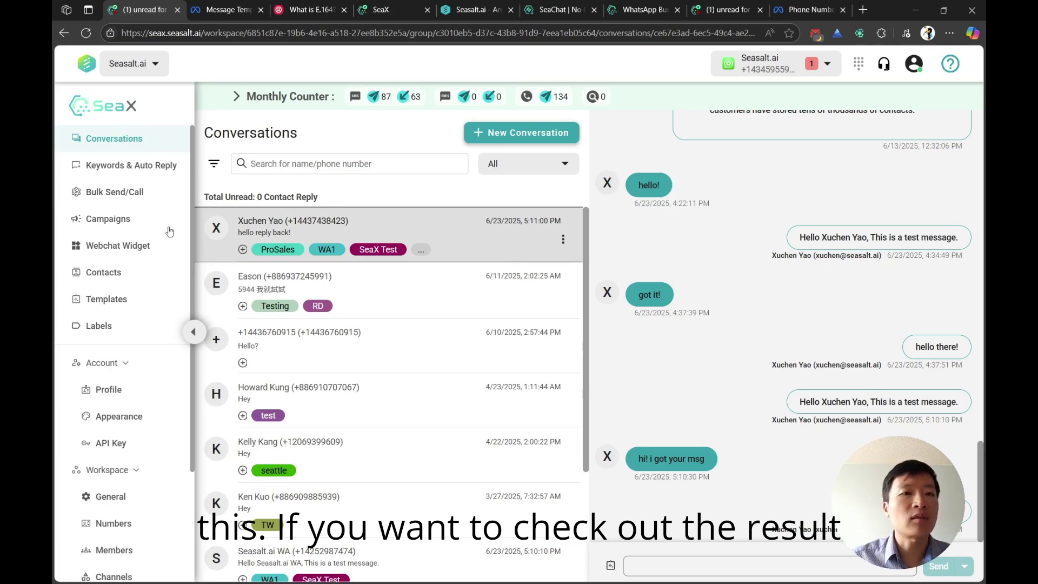
left_click(108, 225)
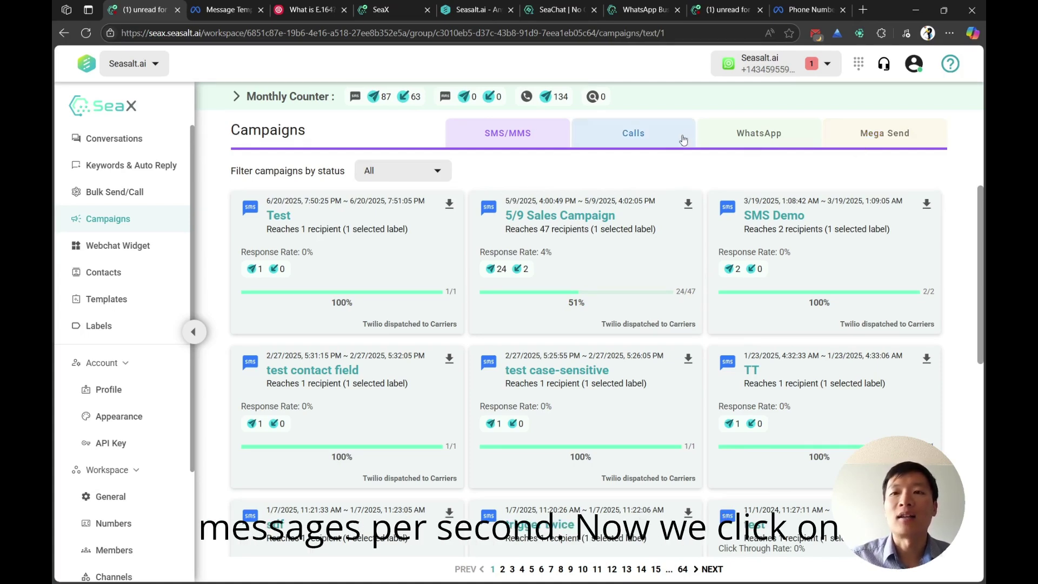
left_click(754, 134)
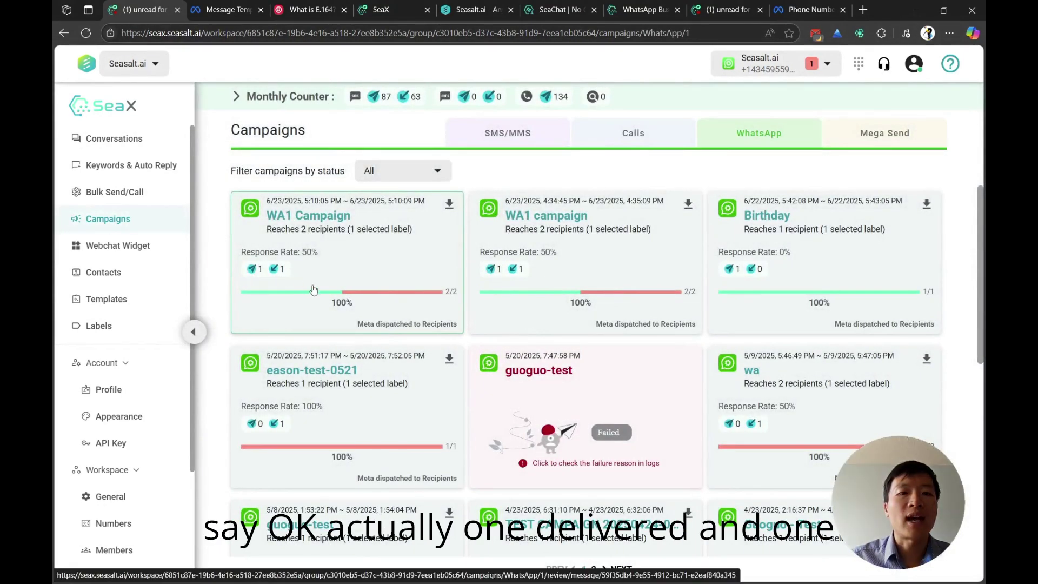
Step: Open the most recent WA1 Campaign and check the sending status of each recipient in its logs
left_click(358, 270)
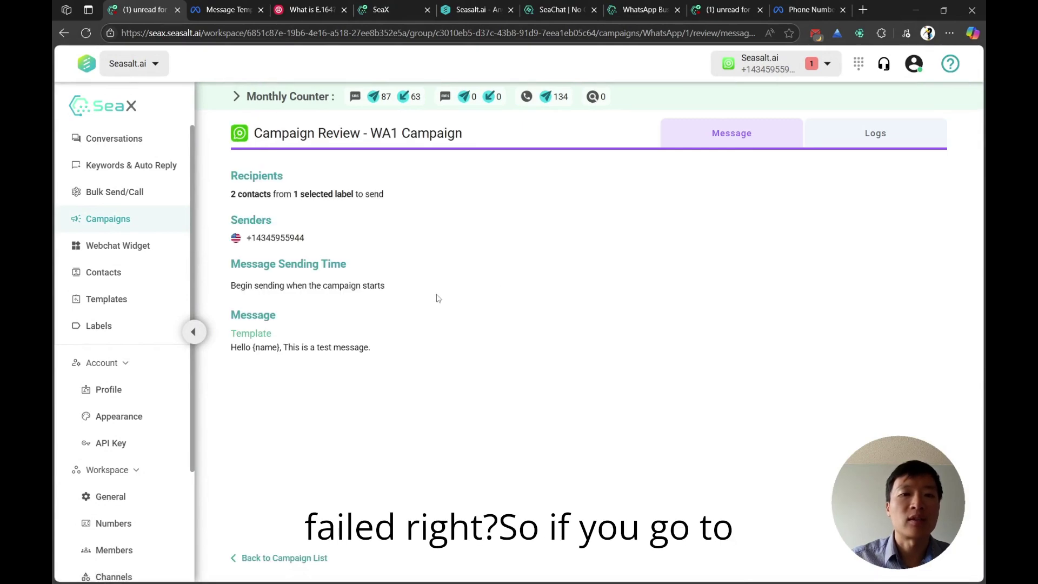
left_click(873, 134)
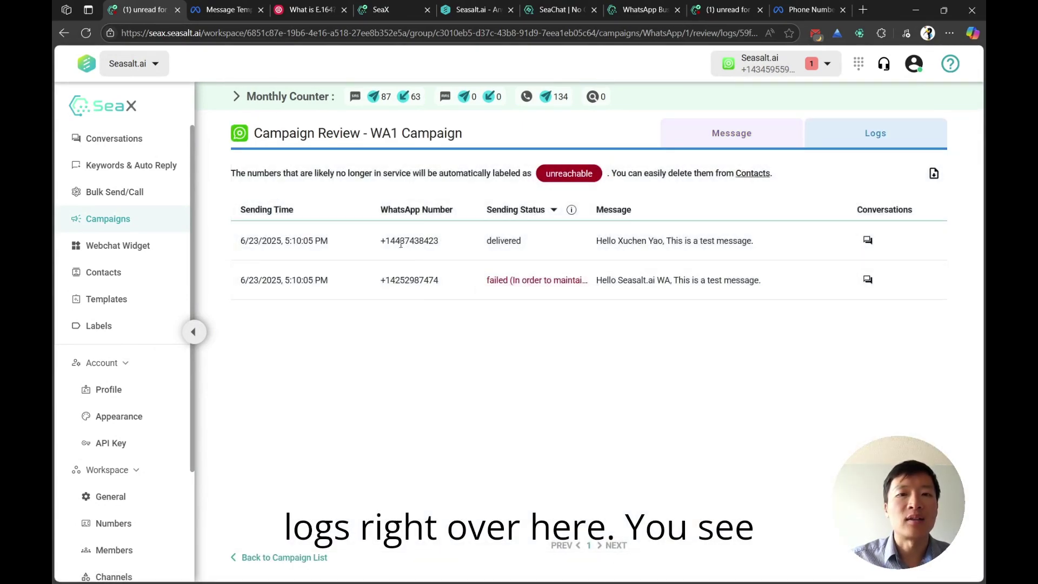
left_click_drag(438, 242, 379, 246)
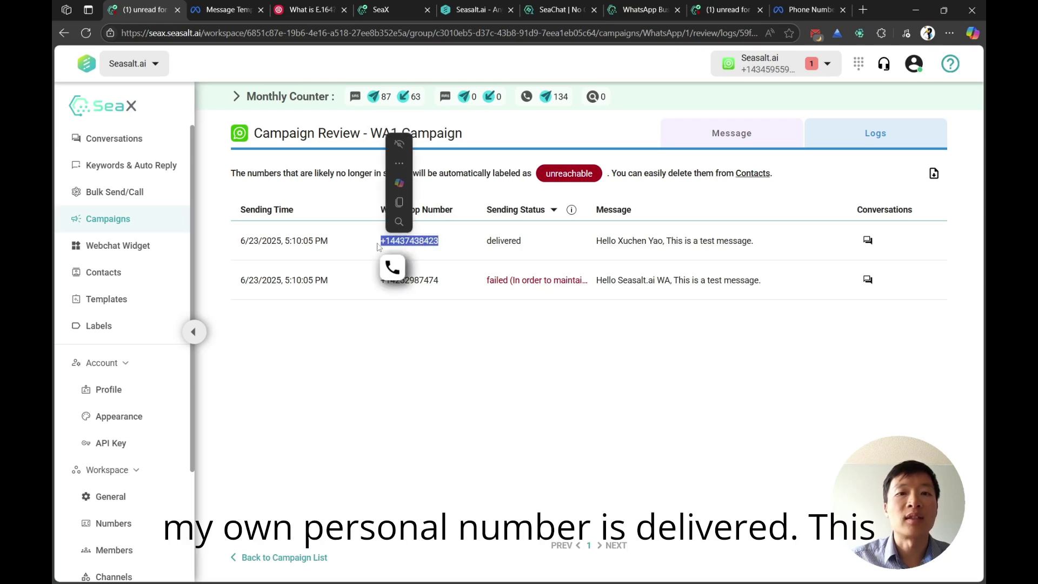
left_click(378, 247)
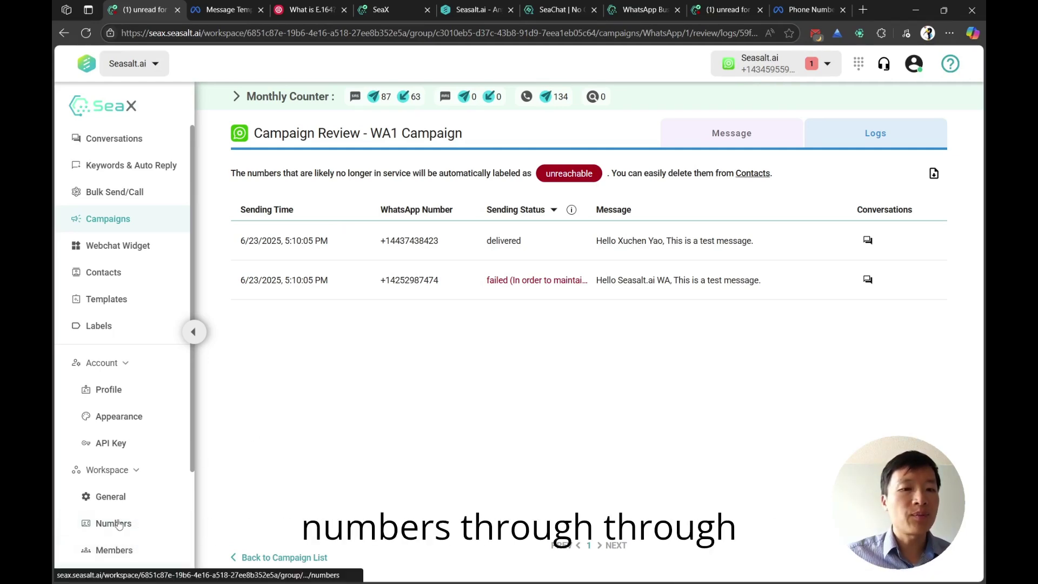
Step: Open the workspace's channel settings, and check the connection status of the phone numbers in Meta's WhatsApp Manager
scroll(119, 521, "down", 3)
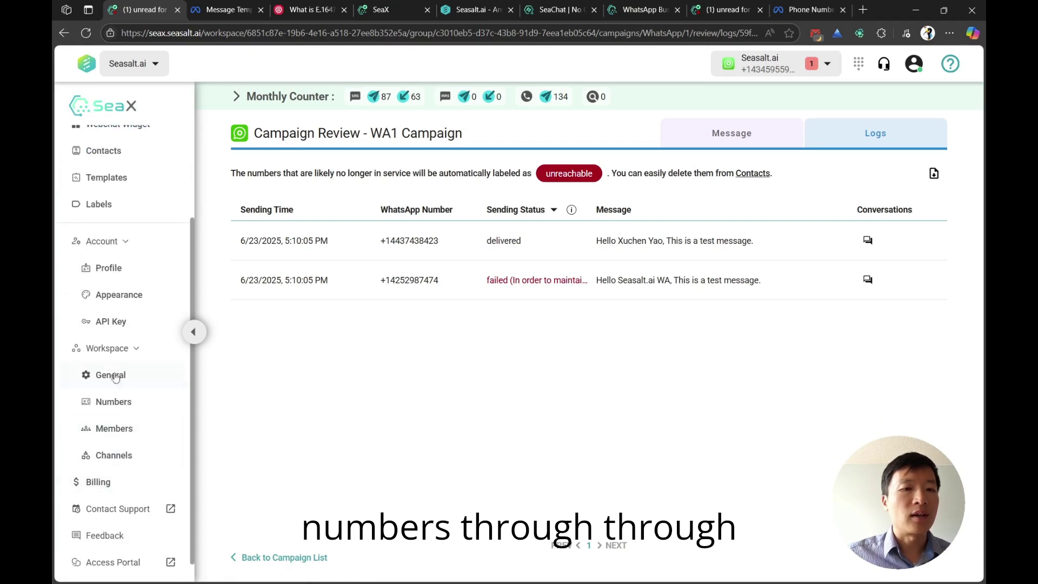
left_click(115, 457)
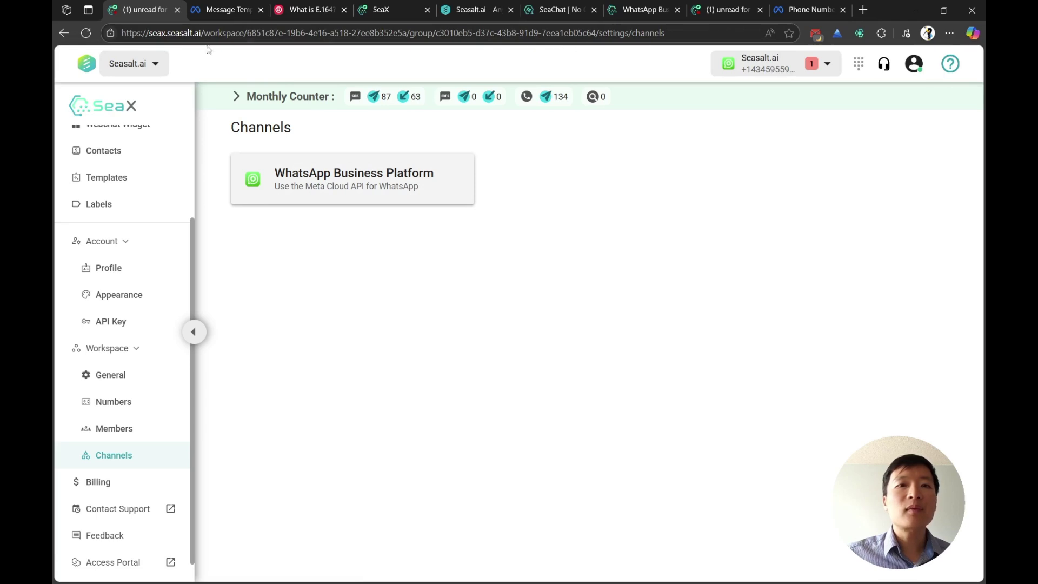
left_click(223, 9)
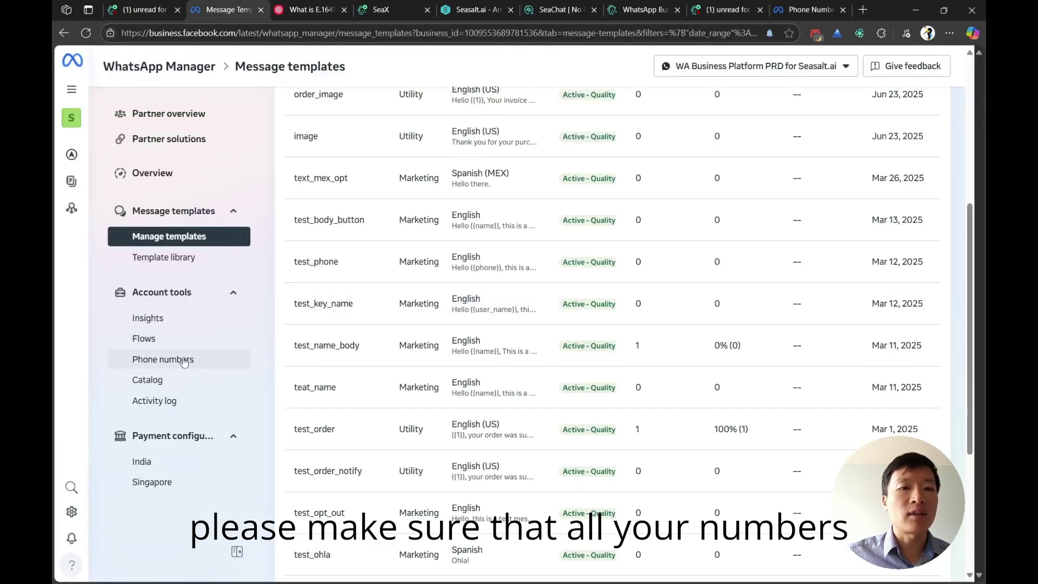
left_click(183, 361)
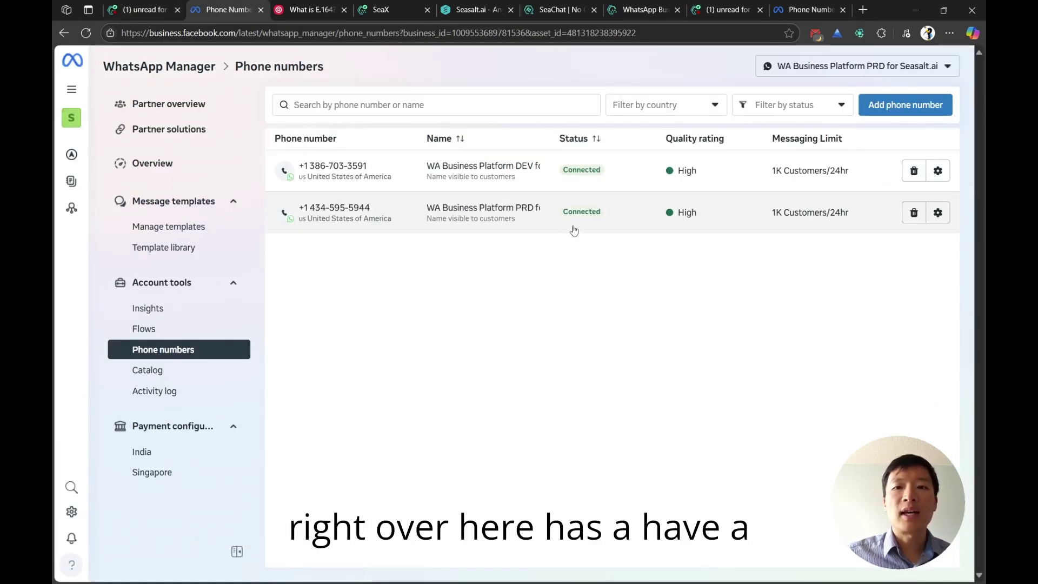
mouse_move(582, 216)
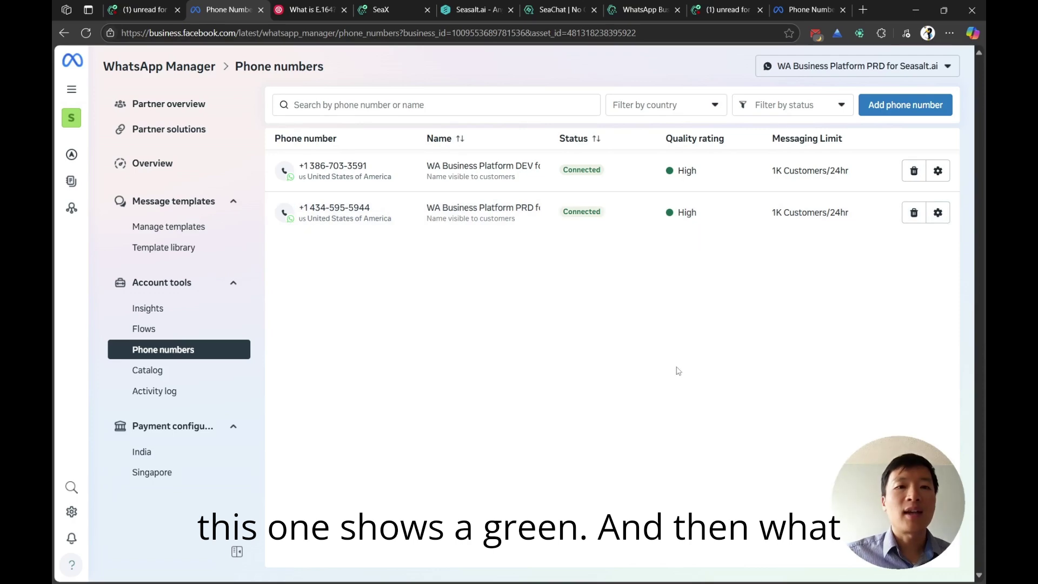
Step: Review the approval status of the message templates in WhatsApp Manager
left_click(180, 227)
scroll(658, 232, "down", 3)
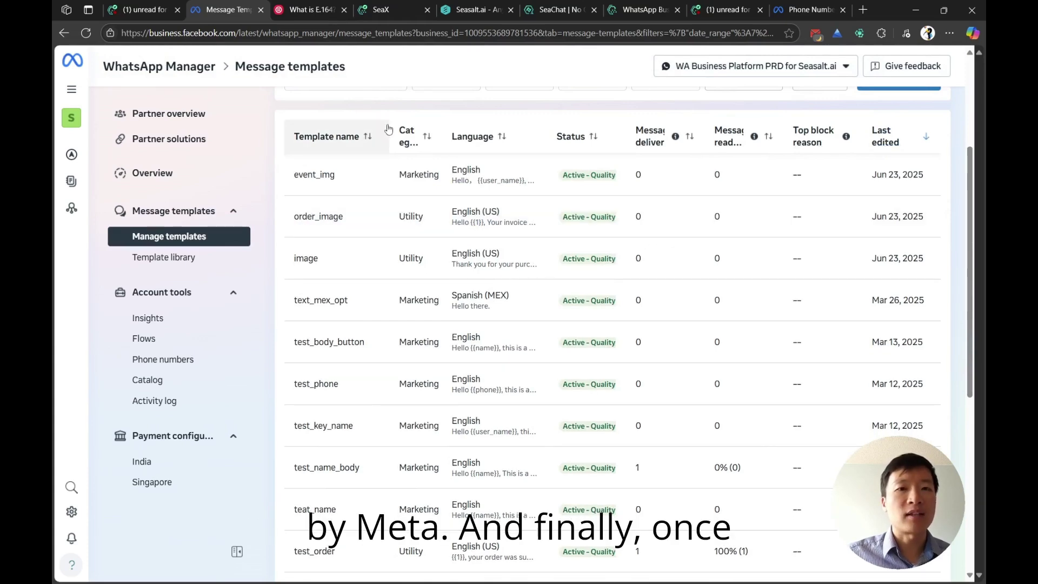
scroll(295, 107, "up", 2)
scroll(295, 108, "up", 1)
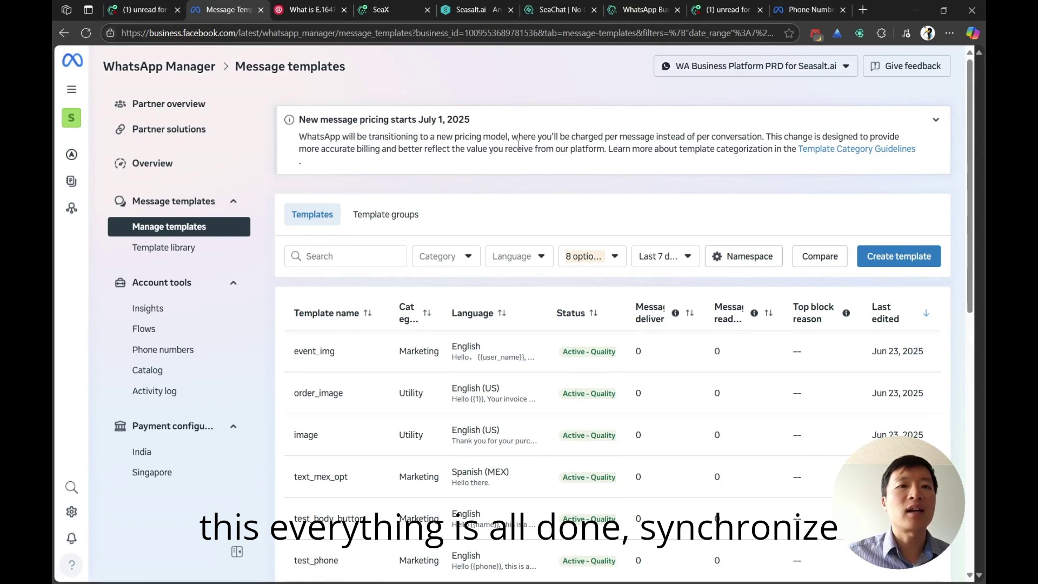
Step: Return to SeaX and view the sync and management options of the connected WhatsApp Business Platform account
key("ctrl+shift+Tab")
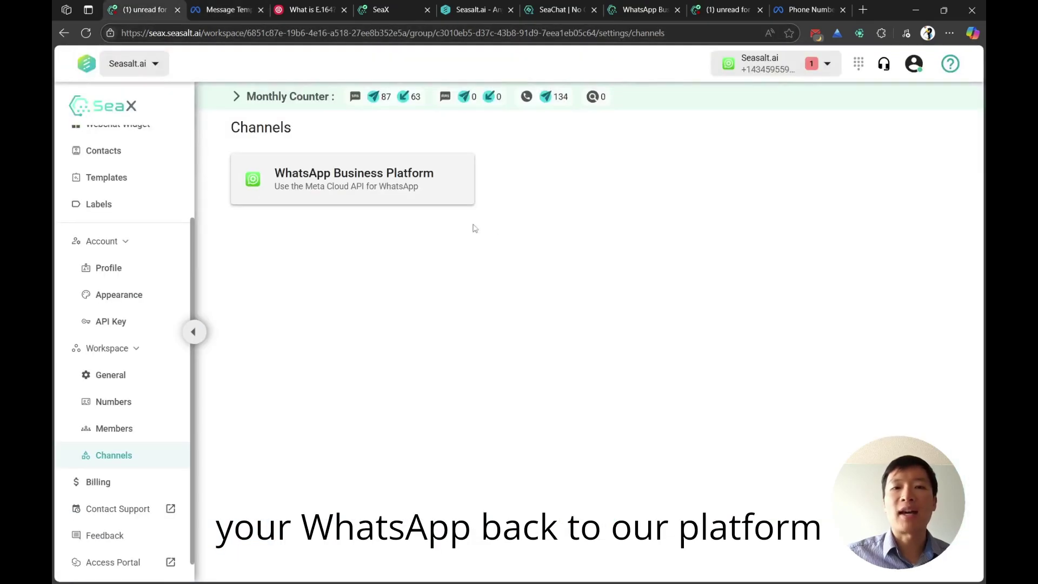
left_click(357, 186)
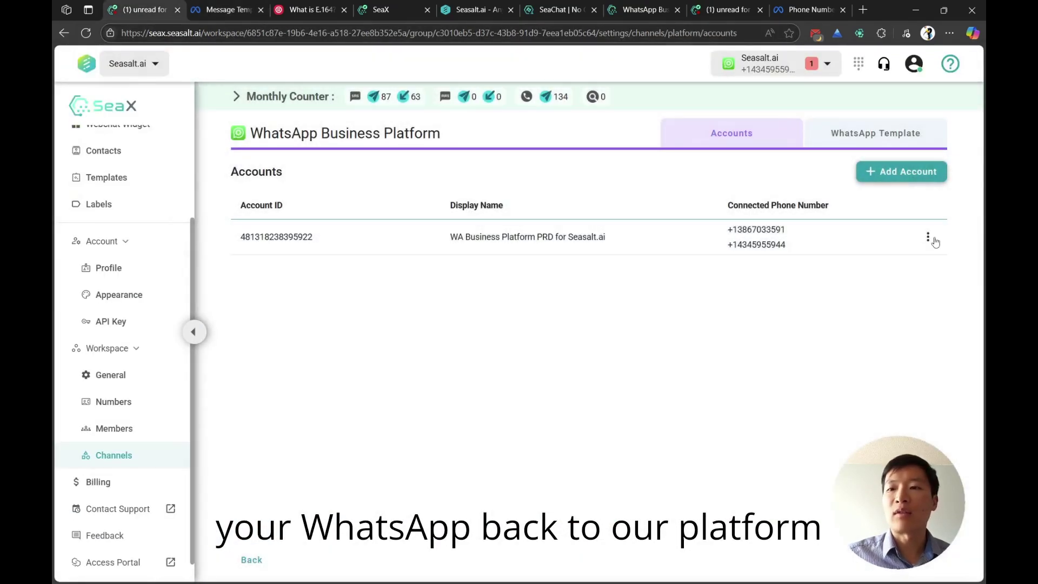
left_click(927, 237)
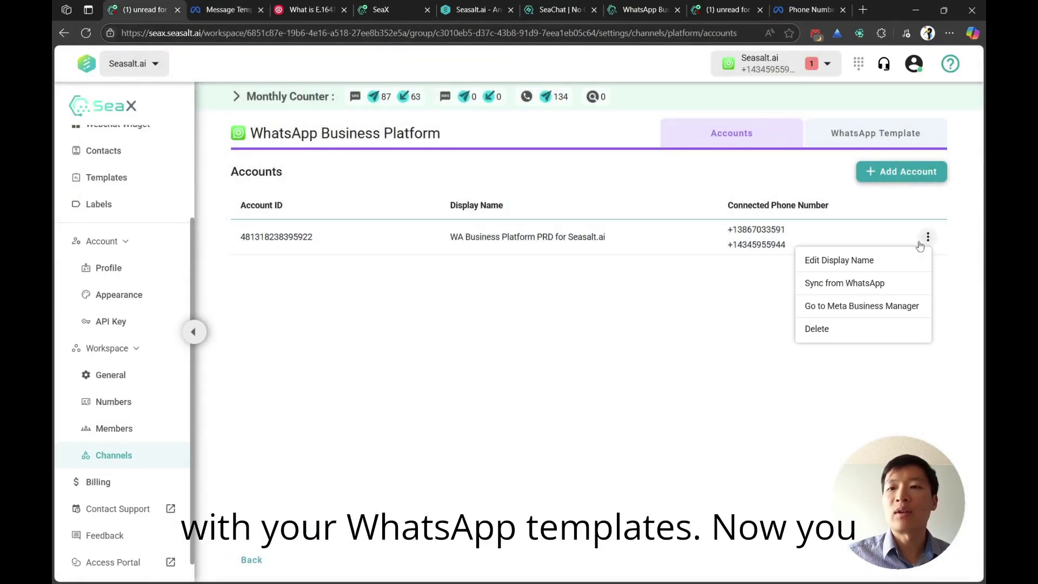
left_click(543, 346)
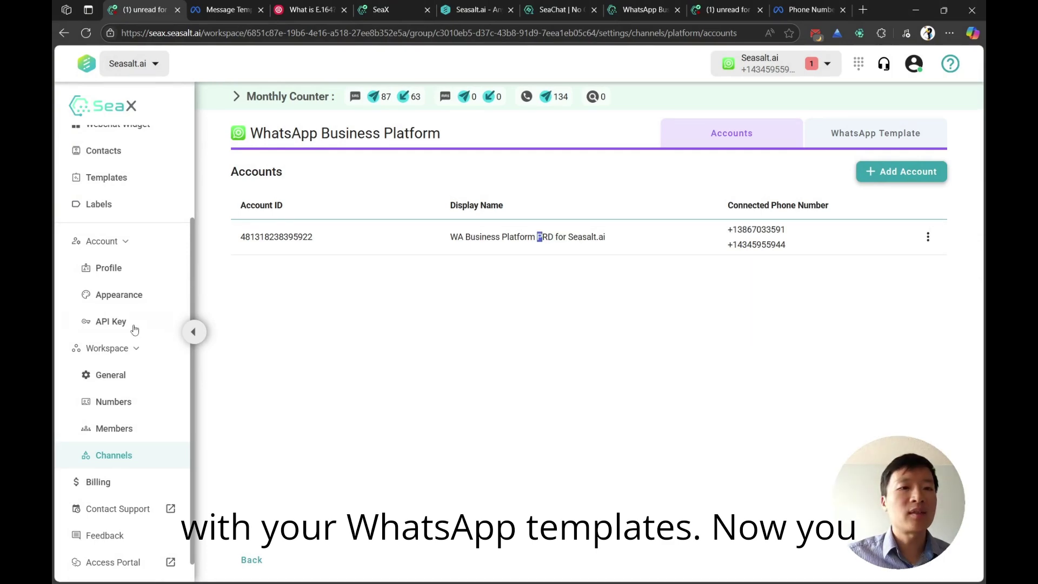
Step: Go to the SeaX contacts and show the file upload area with its duplicate-number options
scroll(146, 337, "up", 3)
left_click(120, 272)
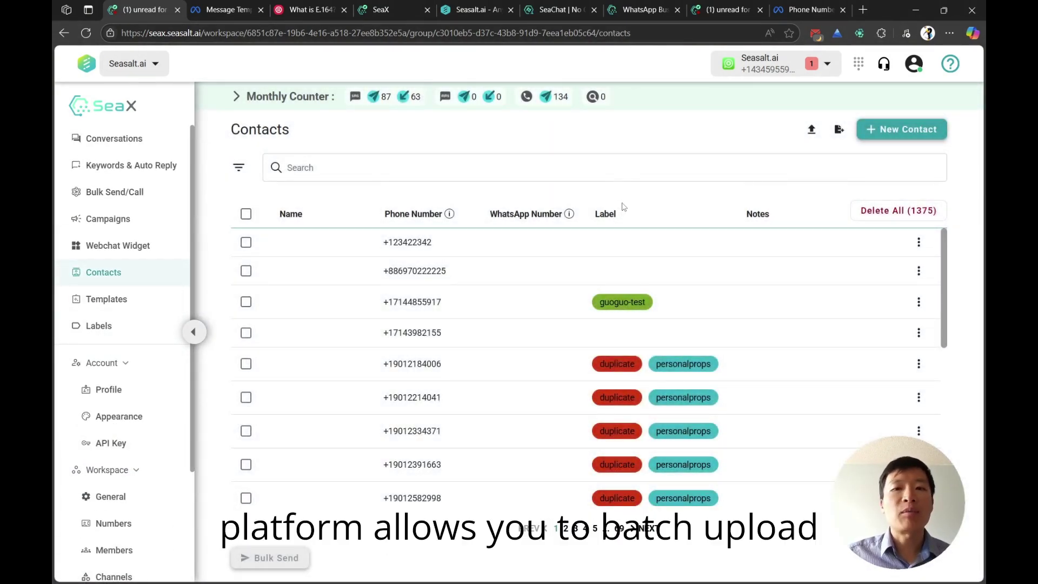
left_click(811, 130)
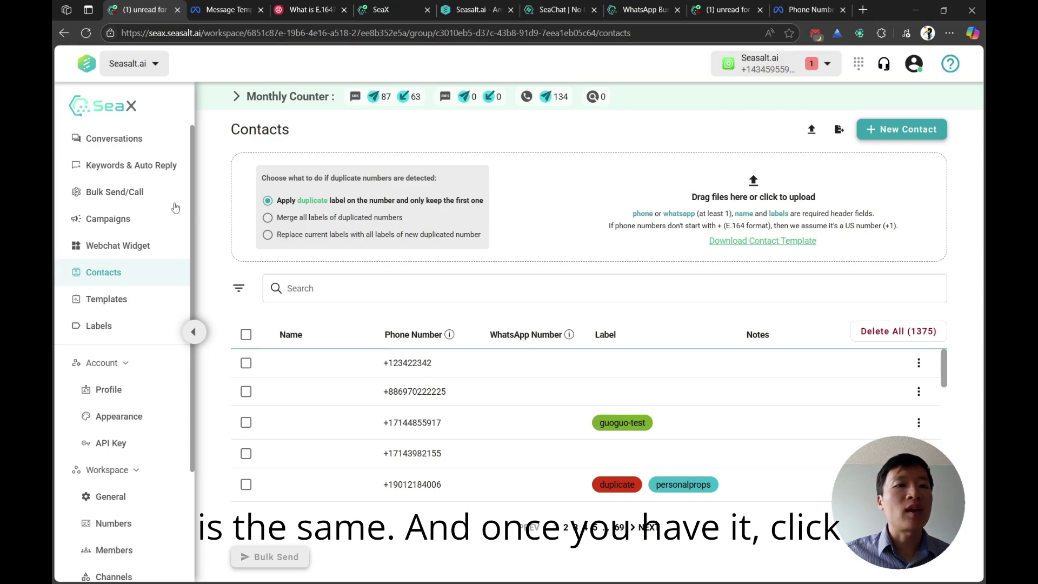
Step: Look over the recipient selection of a new WhatsApp bulk send, and go to the conversations list
left_click(114, 201)
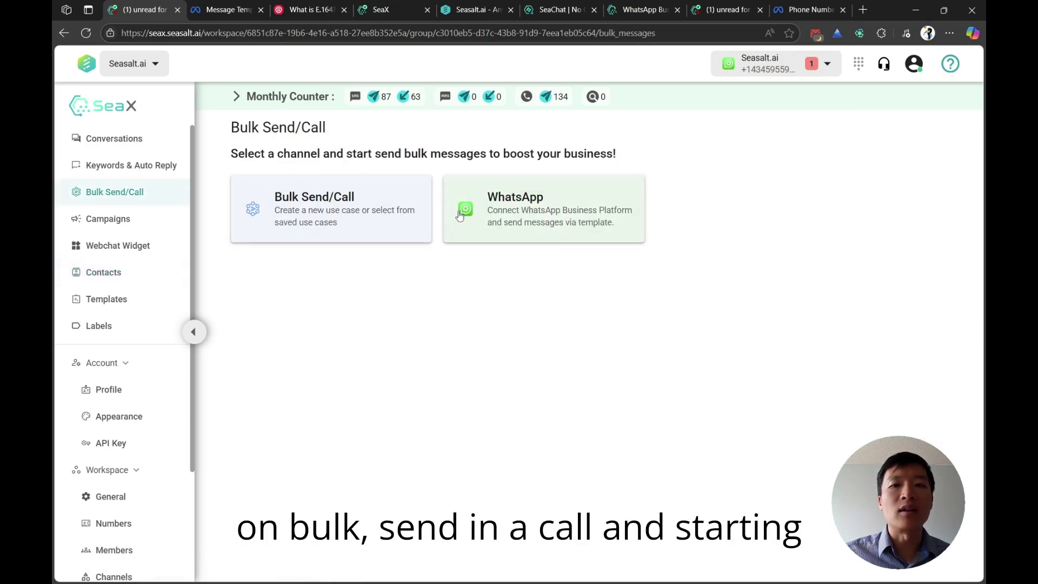
left_click(529, 216)
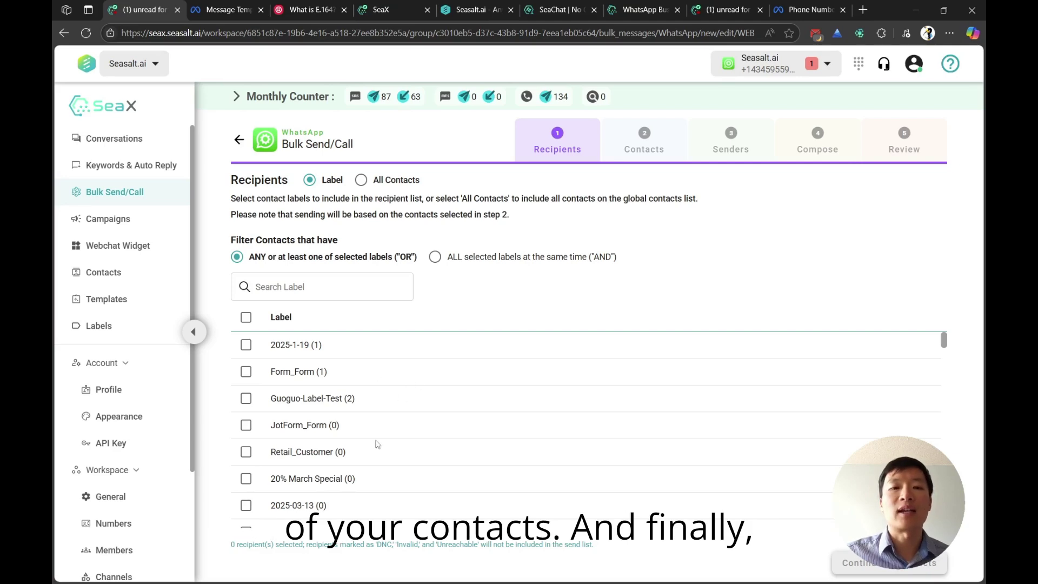
left_click(130, 146)
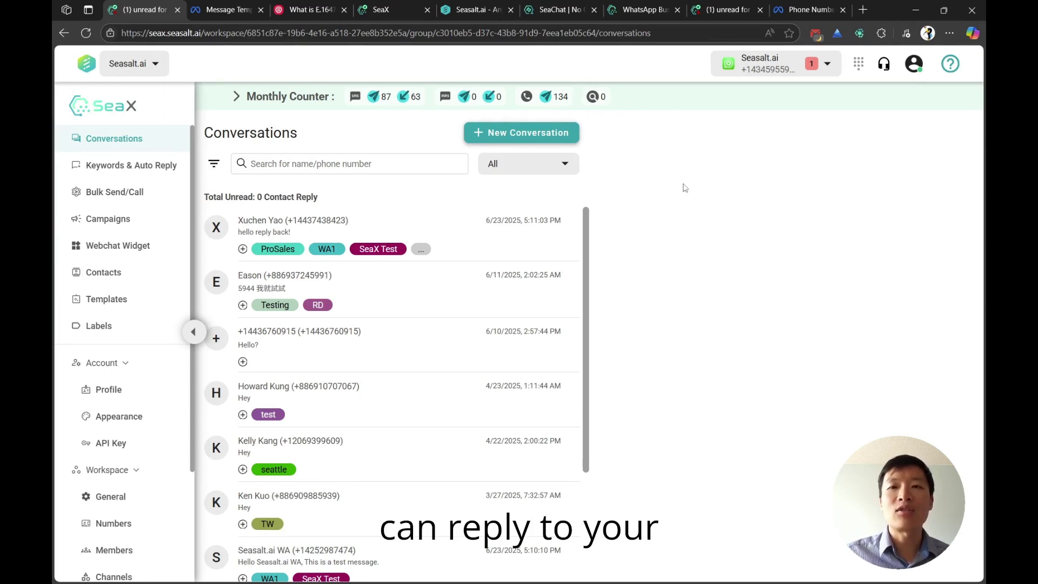
Step: Look over the AI agent builder on the SeaChat website and return to the SeaX conversations
left_click(559, 9)
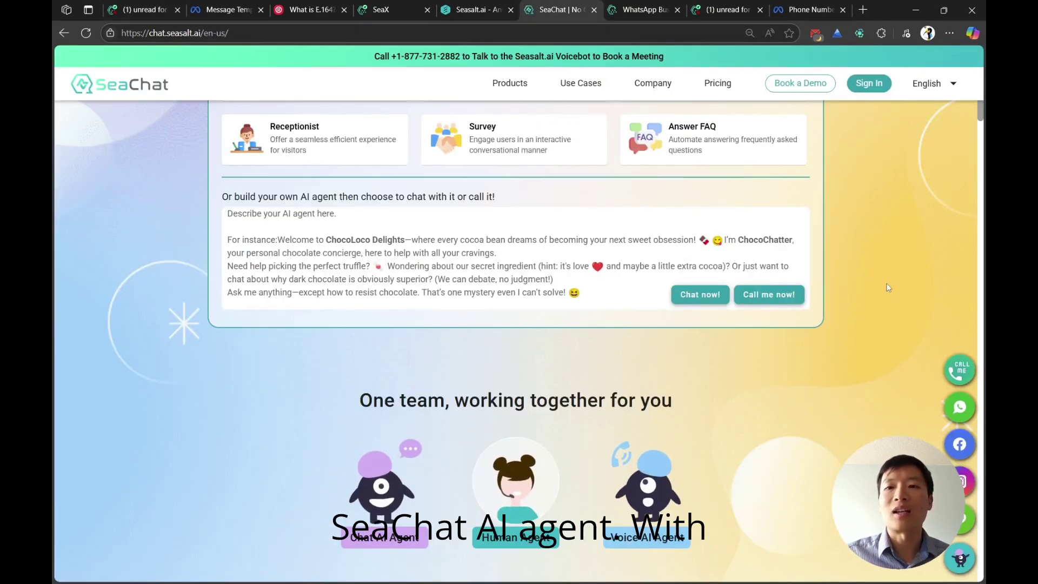
scroll(888, 287, "up", 3)
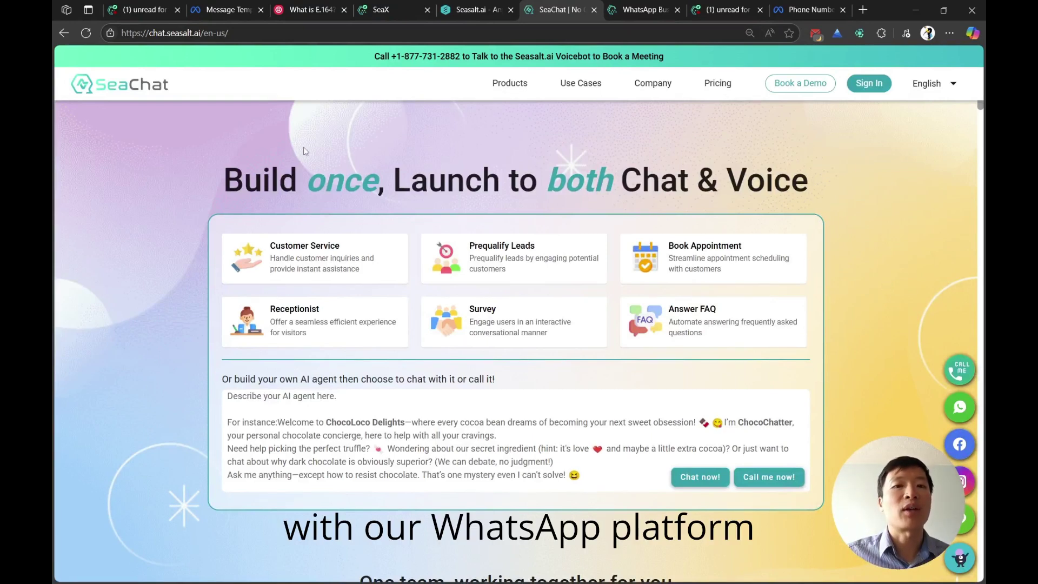
left_click(151, 15)
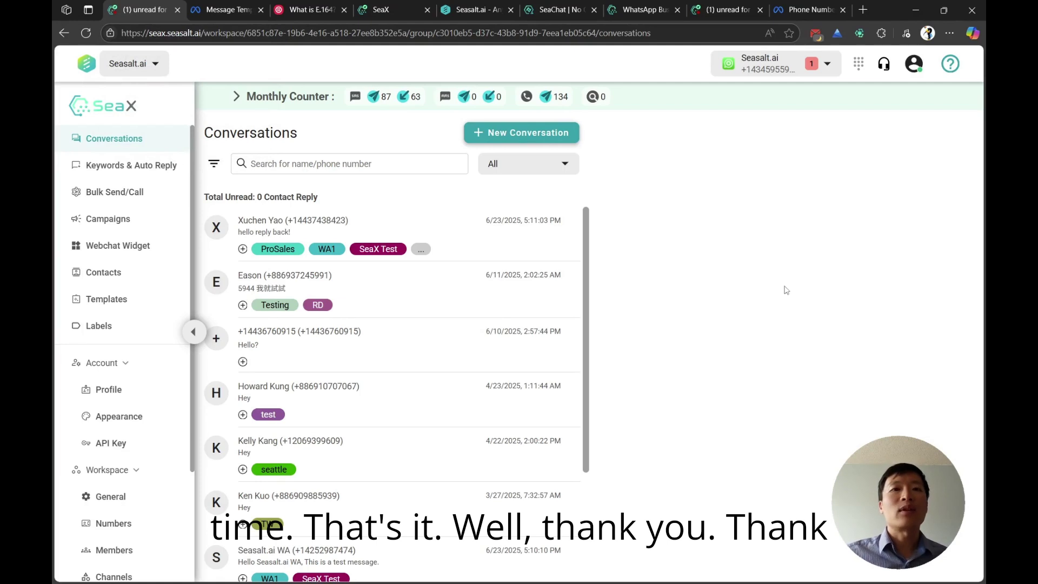